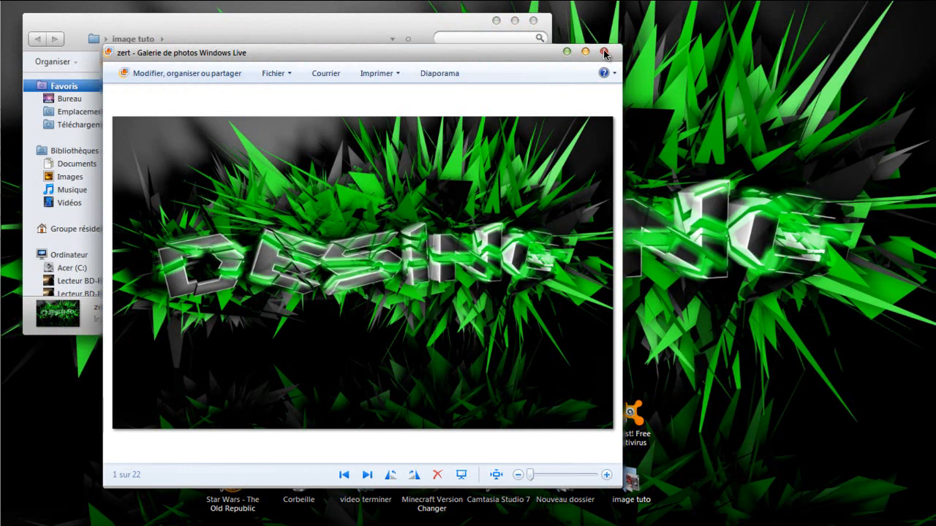
Close the reference picture and its folder window, and pause the screen recorder.
{"action": "left_click", "coordinate": [604, 52]}
{"action": "left_click", "coordinate": [533, 21]}
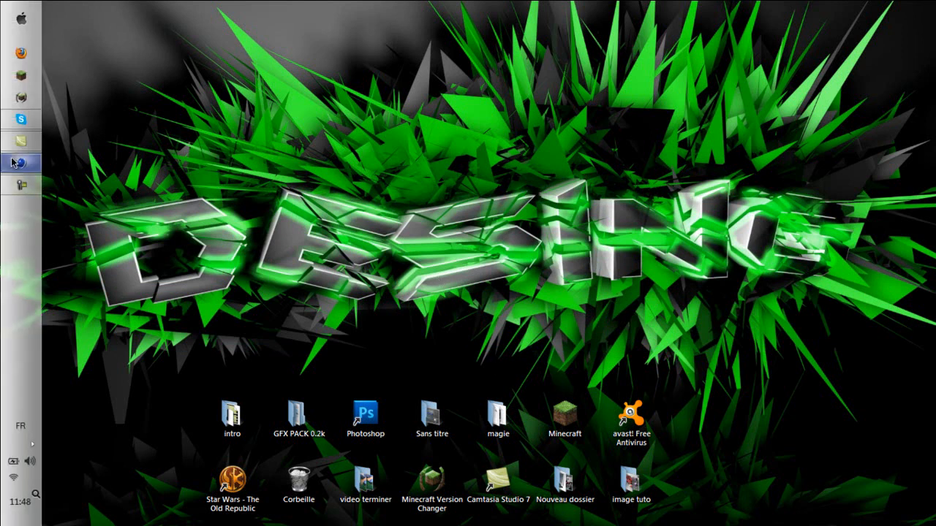
{"action": "left_click", "coordinate": [20, 189]}
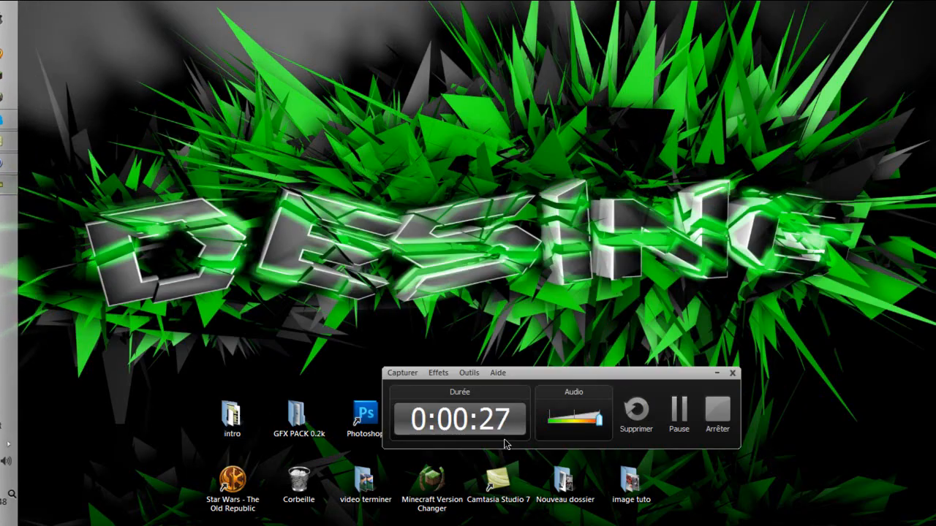
{"action": "left_click", "coordinate": [676, 408]}
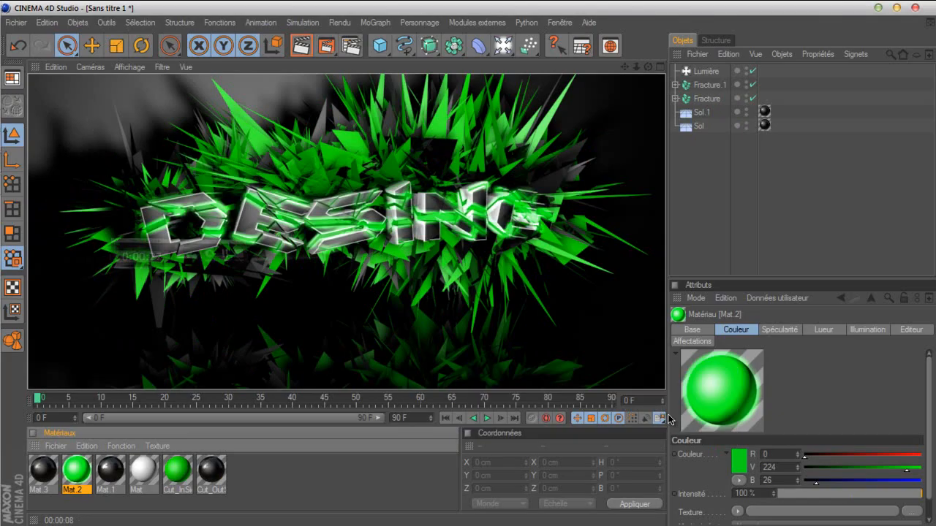
Switch to CINEMA 4D and examine the contents of the Fracture.1 and Fracture groups in the finished scene.
{"action": "left_click", "coordinate": [675, 86]}
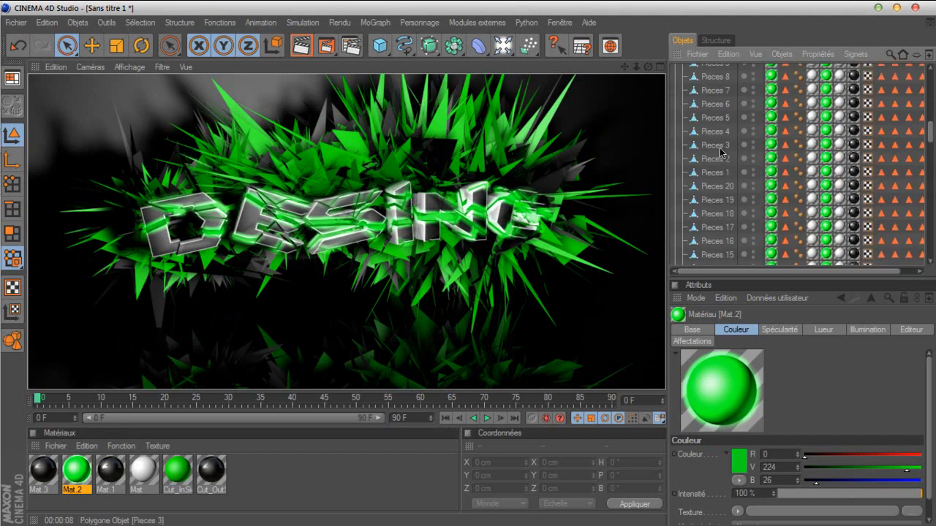
{"action": "left_click", "coordinate": [675, 85]}
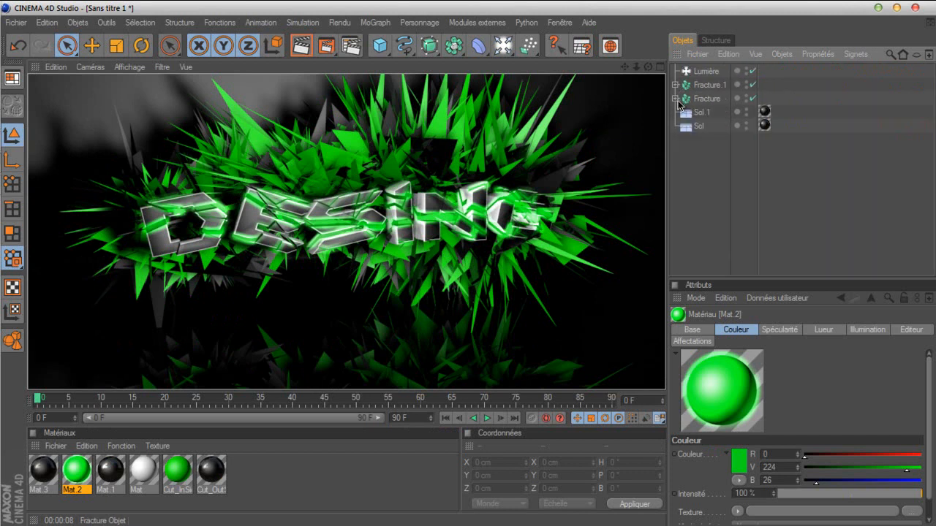
{"action": "left_click", "coordinate": [676, 100]}
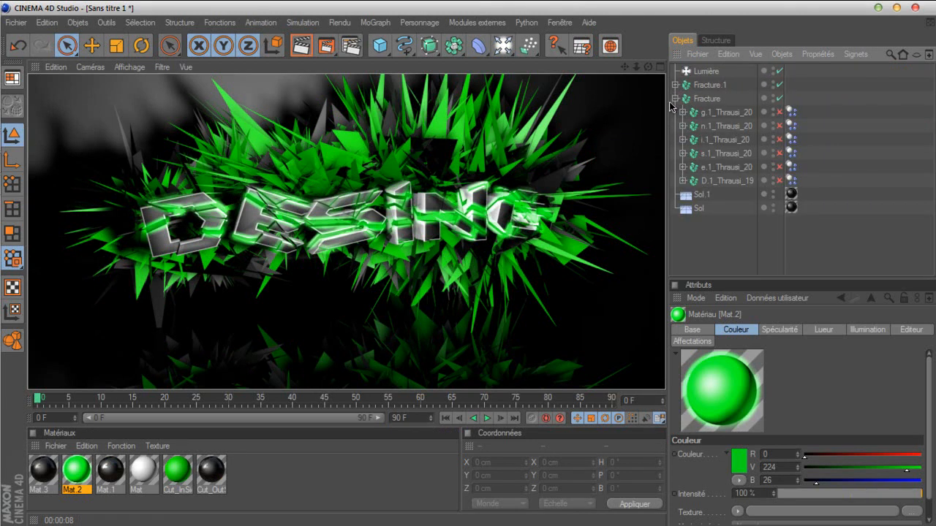
{"action": "left_click", "coordinate": [676, 100]}
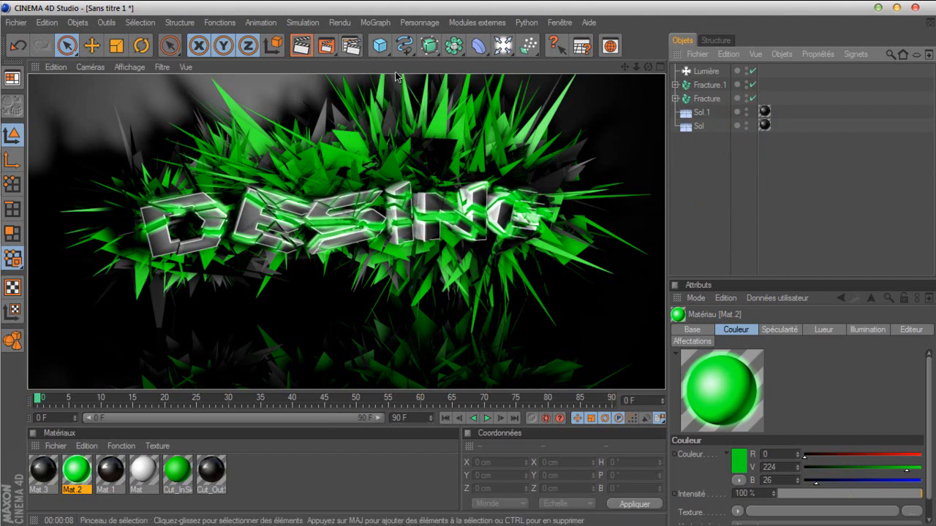
Create a new scene and set its render output to the 1920 x 1200 screen preset.
{"action": "left_click", "coordinate": [16, 22]}
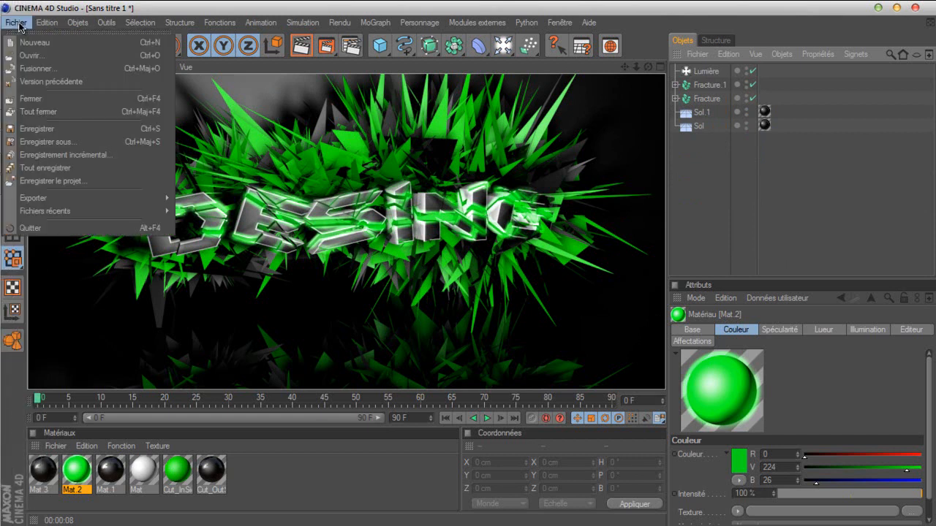
{"action": "left_click", "coordinate": [30, 36]}
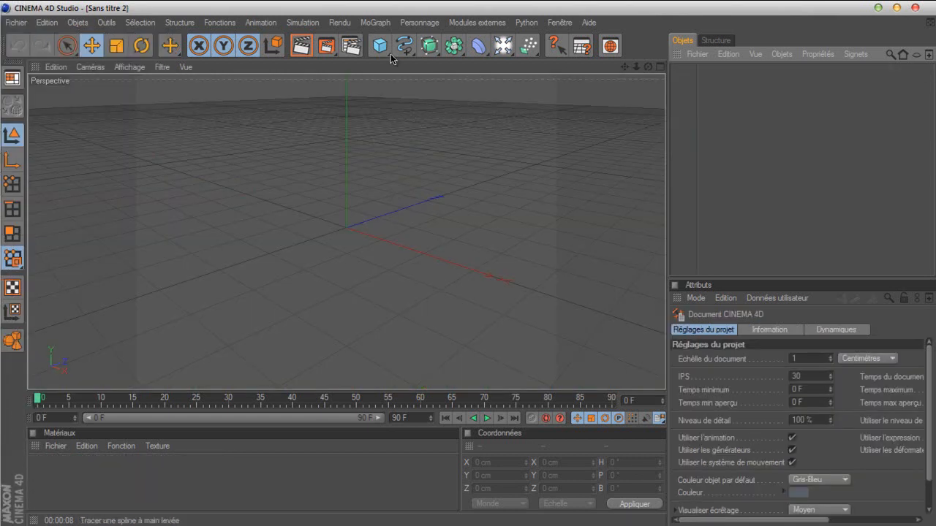
{"action": "left_click", "coordinate": [358, 54]}
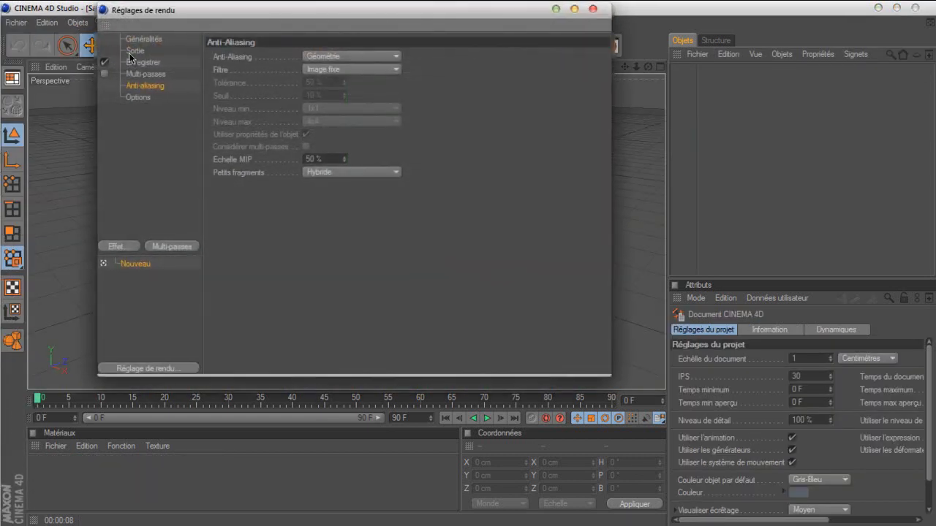
{"action": "left_click", "coordinate": [133, 51]}
{"action": "left_click", "coordinate": [220, 56]}
{"action": "mouse_move", "coordinate": [241, 71]}
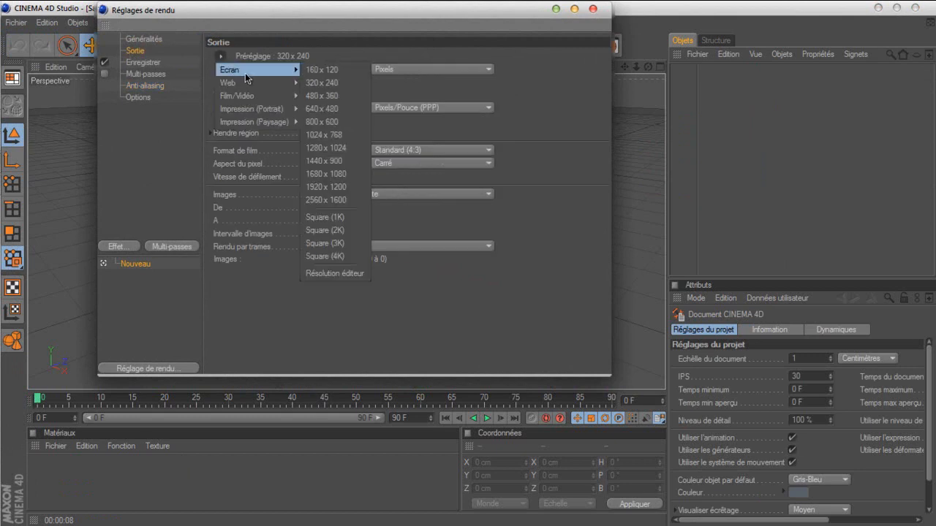
{"action": "left_click", "coordinate": [346, 189]}
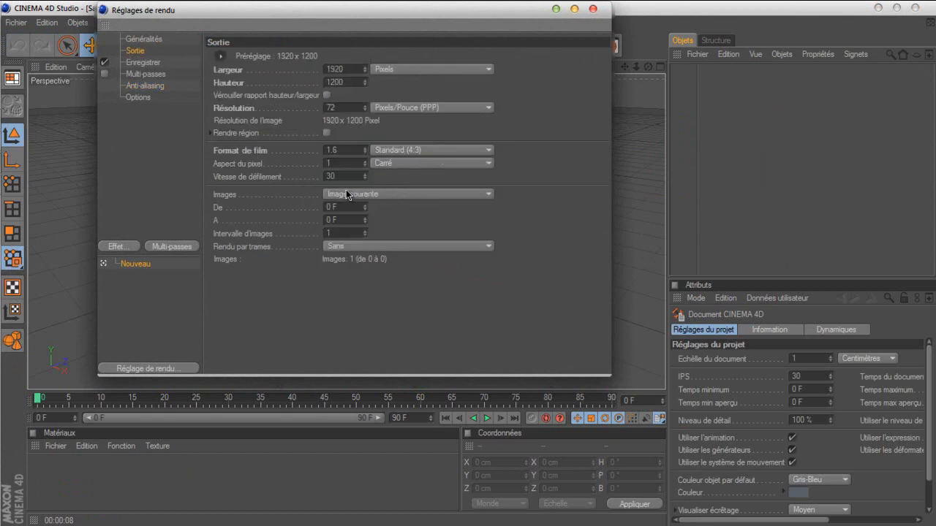
Configure the rendered image to save in JPEG format as "tuto" on the desktop.
{"action": "left_click", "coordinate": [151, 73]}
{"action": "left_click", "coordinate": [163, 62]}
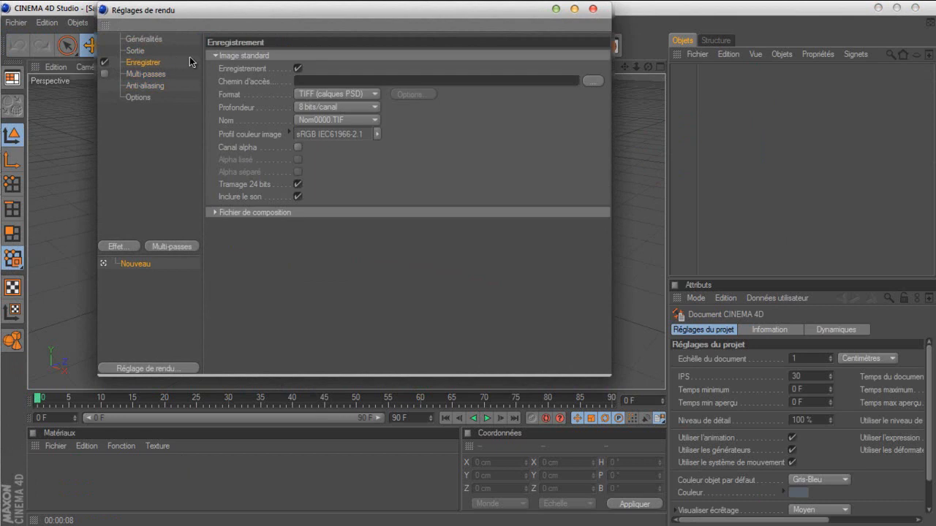
{"action": "left_click", "coordinate": [310, 95]}
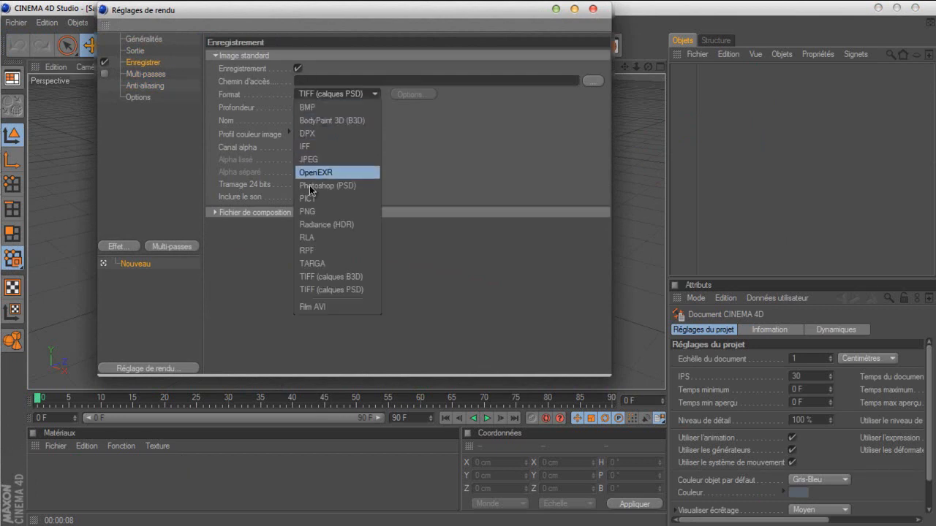
{"action": "left_click", "coordinate": [318, 161]}
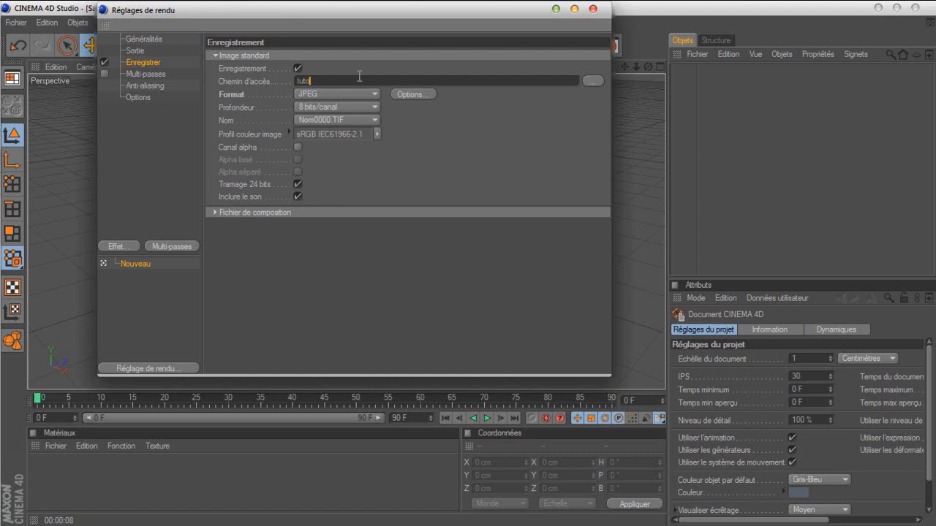
{"action": "left_click", "coordinate": [591, 81]}
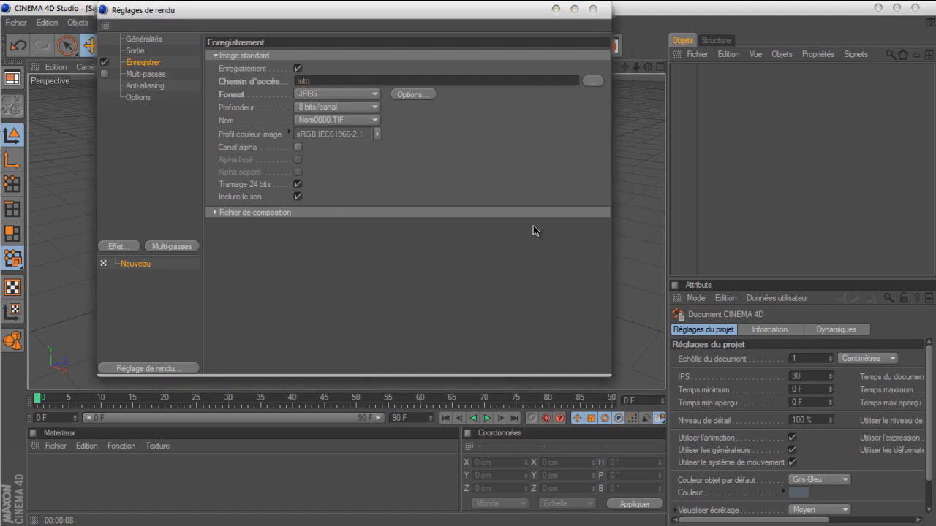
{"action": "left_click", "coordinate": [410, 330]}
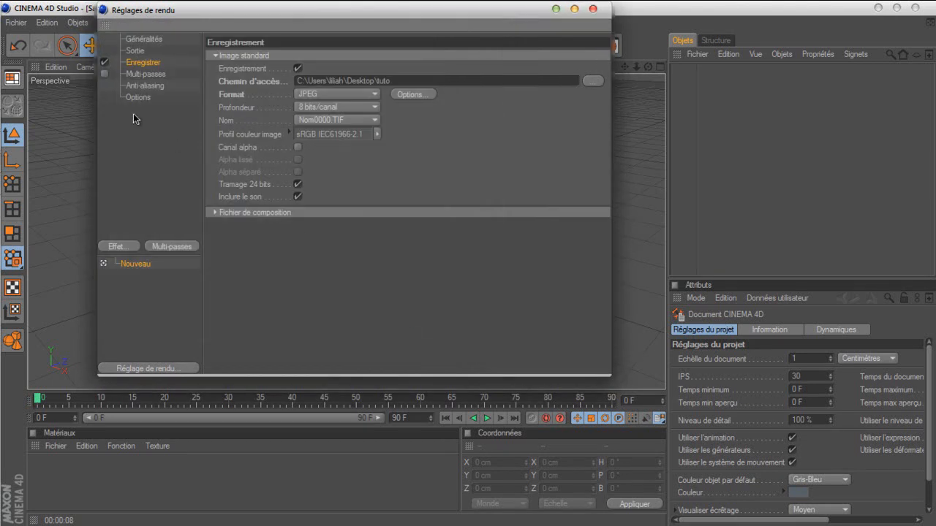
Set the render anti-aliasing to "Au mieux" and close the render settings.
{"action": "left_click", "coordinate": [142, 86]}
{"action": "left_click", "coordinate": [319, 59]}
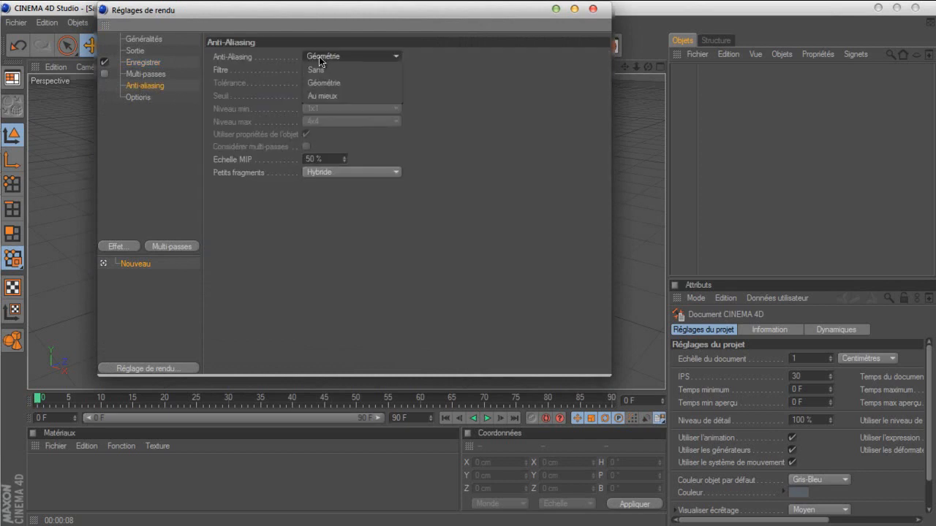
{"action": "left_click", "coordinate": [364, 94]}
{"action": "left_click", "coordinate": [591, 9]}
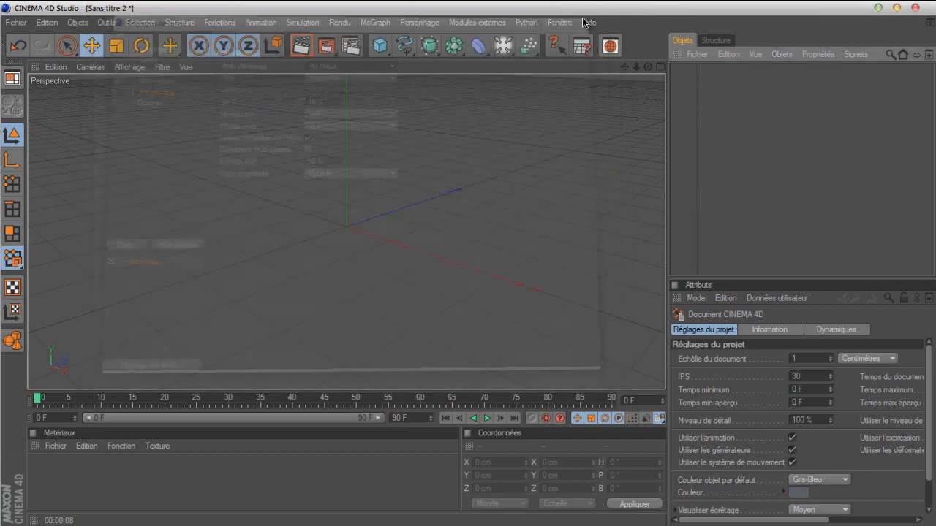
Add a MoGraph text object and move it along the X axis to about -152 cm.
{"action": "left_click_drag", "start_coordinate": [647, 67], "coordinate": [467, 268]}
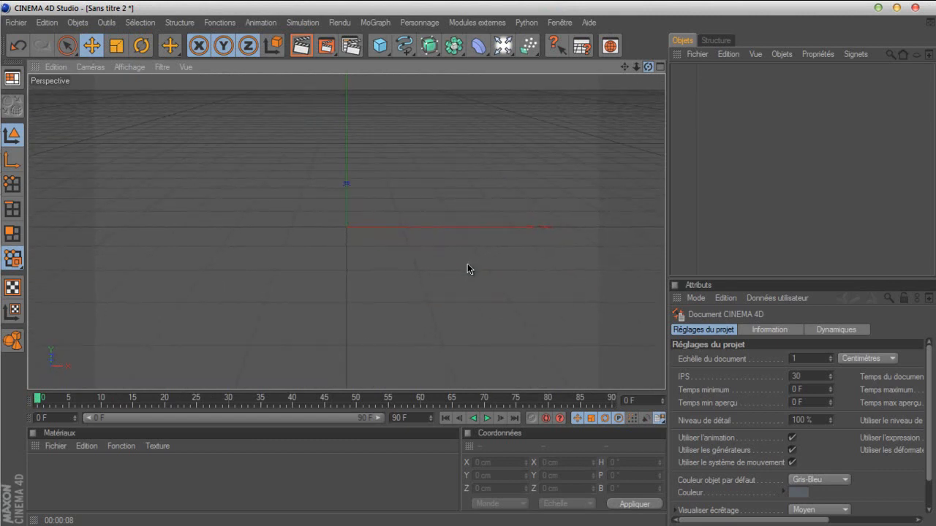
{"action": "left_click", "coordinate": [378, 25]}
{"action": "left_click", "coordinate": [411, 176]}
{"action": "left_click_drag", "start_coordinate": [433, 227], "coordinate": [347, 227]}
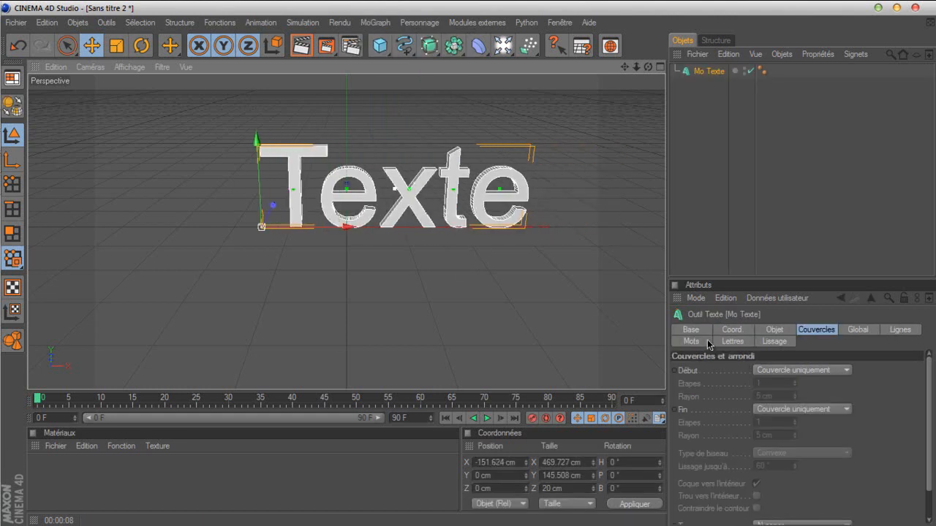
Change the text object's content to "Desing" and set its depth to 40.
{"action": "left_click", "coordinate": [775, 330]}
{"action": "double_click", "coordinate": [760, 400]}
{"action": "key", "text": "BackSpace"}
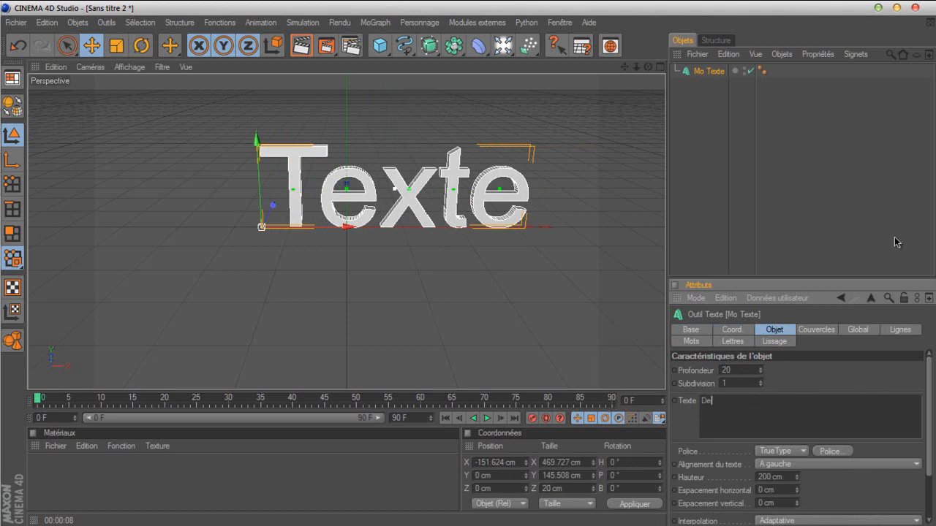
{"action": "left_click", "coordinate": [733, 370]}
{"action": "type", "text": "40"}
{"action": "key", "text": "Return"}
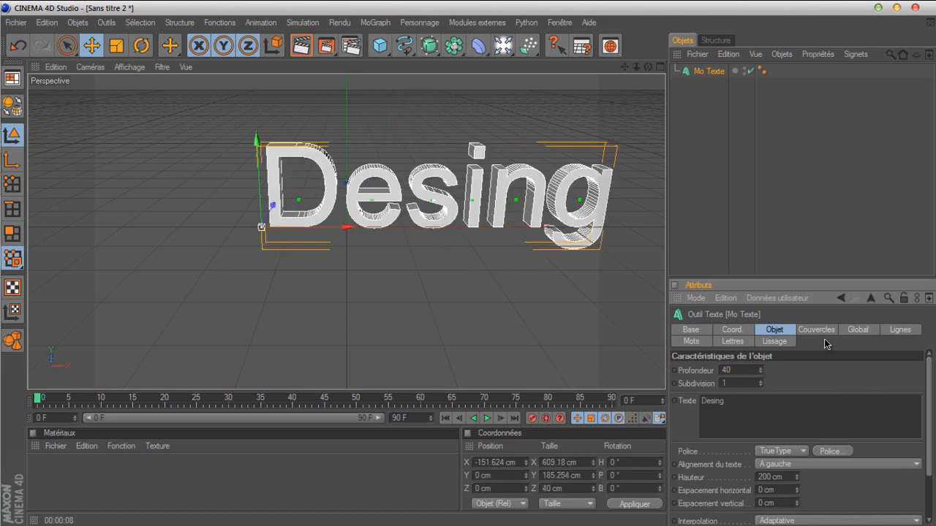
Set the text's font to BatmanForeverAlternate in the Normal style.
{"action": "left_click", "coordinate": [822, 451]}
{"action": "left_click", "coordinate": [120, 187]}
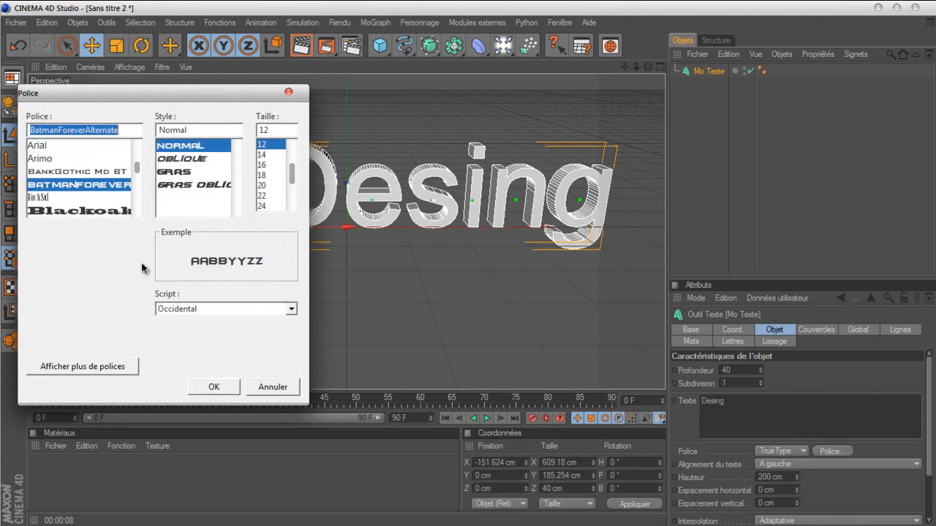
{"action": "left_click", "coordinate": [213, 386]}
Move the text to about -450 cm in X and raise it to about 294 cm in Y.
{"action": "left_click_drag", "start_coordinate": [465, 265], "coordinate": [467, 264]}
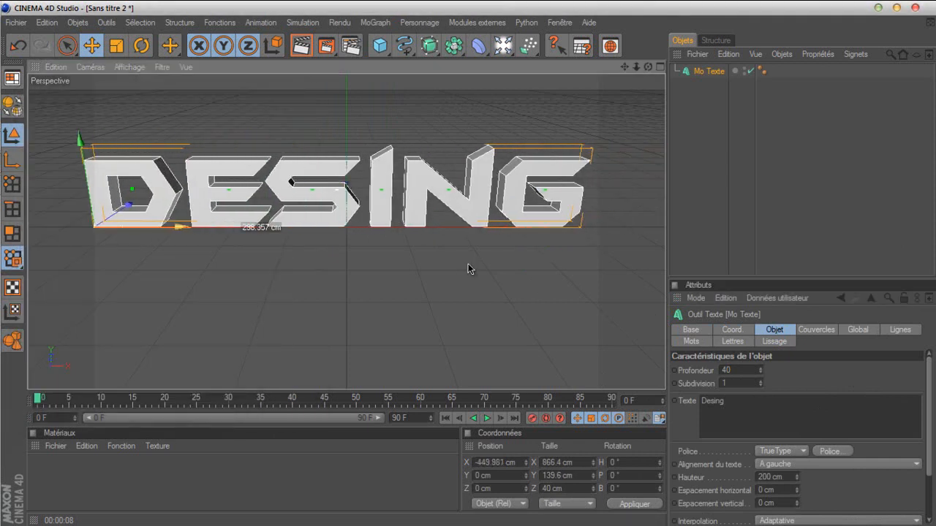
{"action": "scroll", "coordinate": [338, 219], "scroll_direction": "down", "scroll_amount": 4}
{"action": "left_click_drag", "start_coordinate": [219, 189], "coordinate": [219, 108]}
Add two floor objects, rotate the second to a 90° pitch, and move it back behind the text as a wall.
{"action": "left_click_drag", "start_coordinate": [502, 45], "coordinate": [635, 157]}
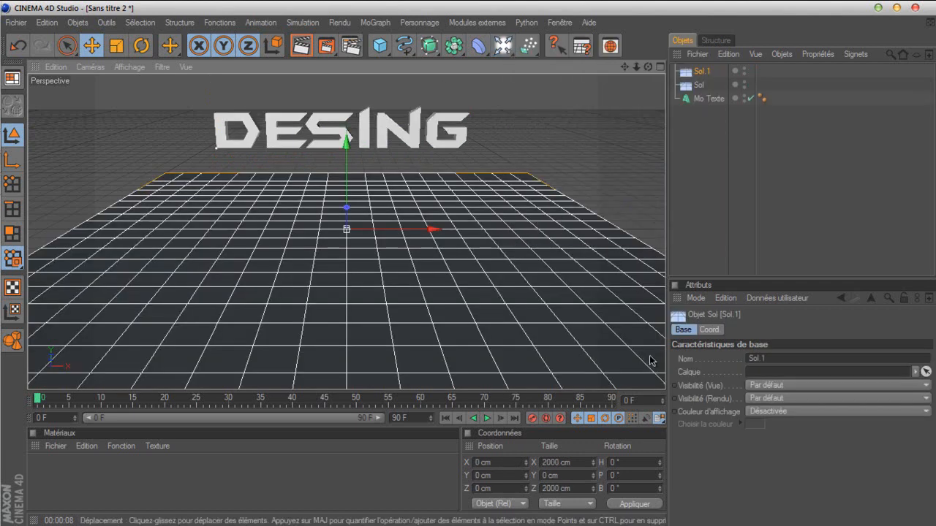
{"action": "type", "text": "90"}
{"action": "key", "text": "Return"}
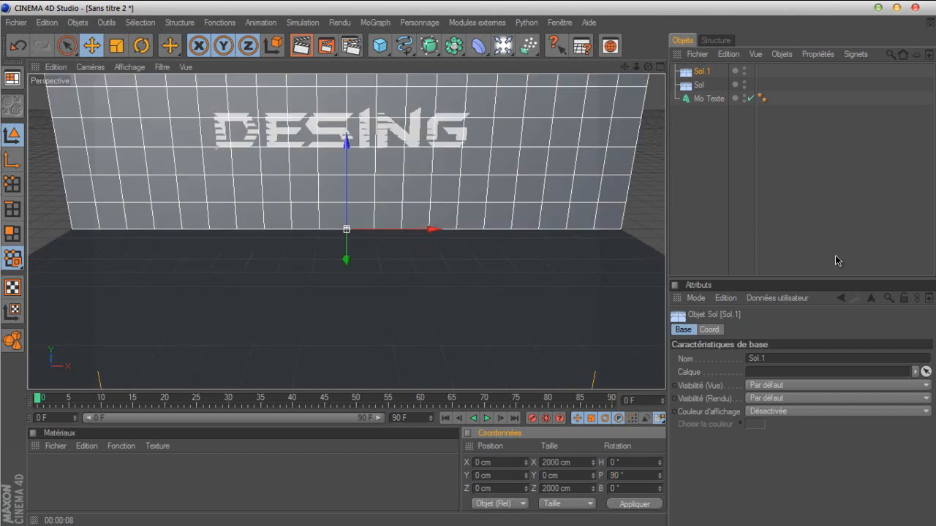
{"action": "left_click_drag", "start_coordinate": [346, 260], "coordinate": [469, 272]}
Set both the start and end caps of the text to "Couvercle et biseau".
{"action": "left_click", "coordinate": [709, 98]}
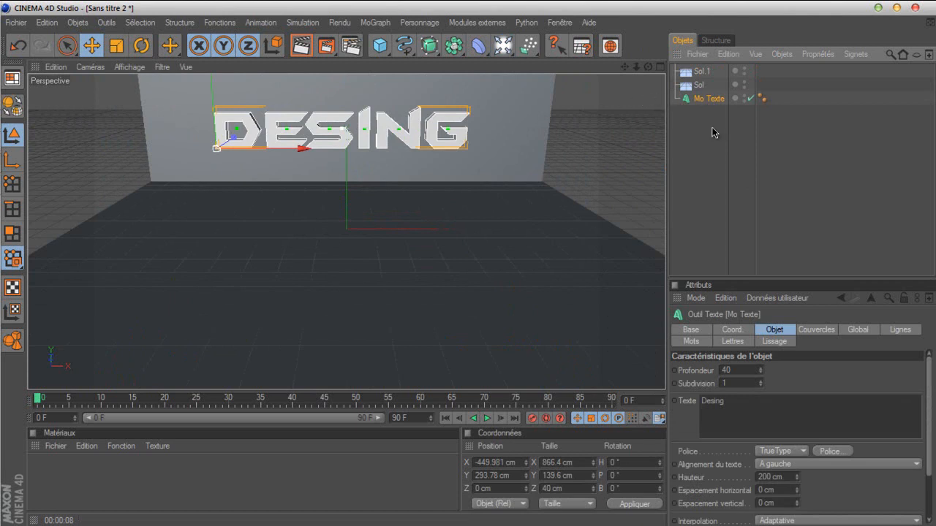
{"action": "left_click", "coordinate": [817, 330]}
{"action": "left_click", "coordinate": [802, 370]}
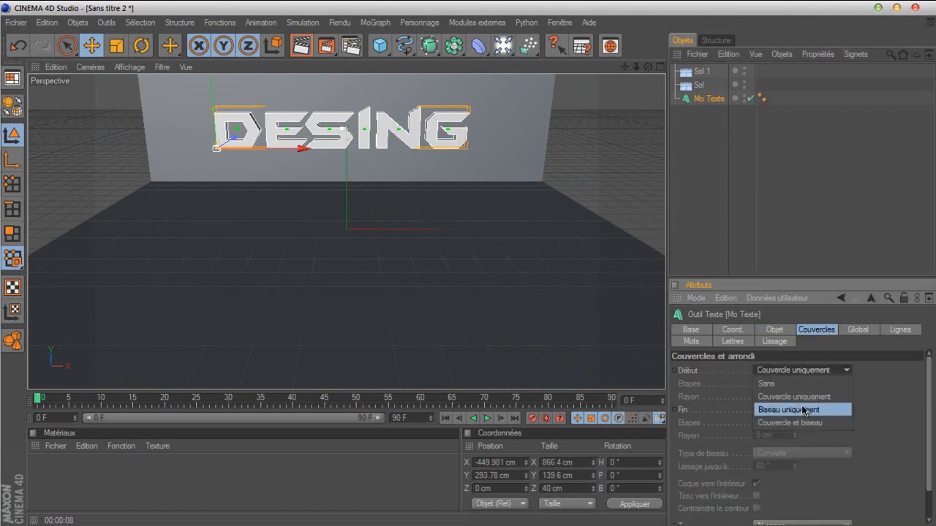
{"action": "left_click", "coordinate": [799, 414]}
{"action": "left_click", "coordinate": [802, 410]}
{"action": "left_click", "coordinate": [798, 458]}
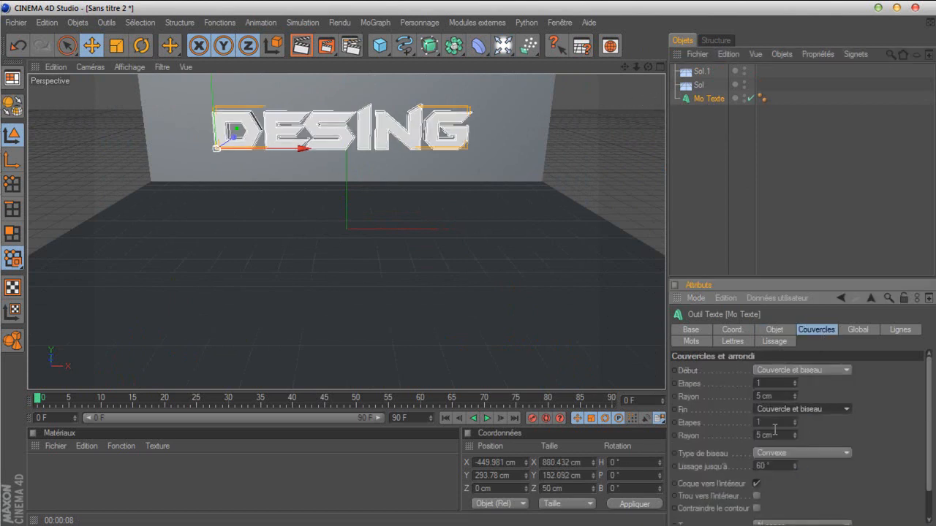
Break the text into 20 random pieces with the Thrausi plug-in, and close the plug-in.
{"action": "left_click", "coordinate": [691, 219]}
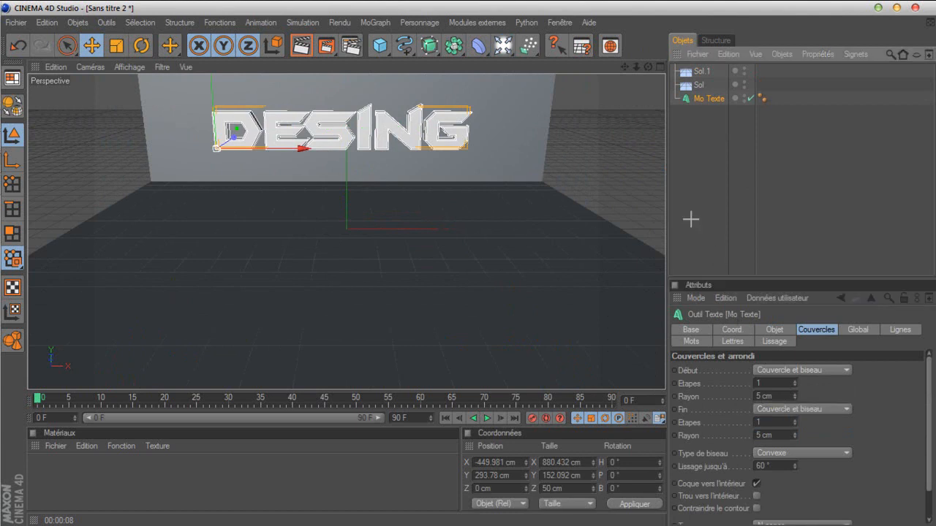
{"action": "left_click", "coordinate": [708, 99]}
{"action": "left_click", "coordinate": [477, 22]}
{"action": "mouse_move", "coordinate": [504, 74]}
{"action": "left_click", "coordinate": [560, 83]}
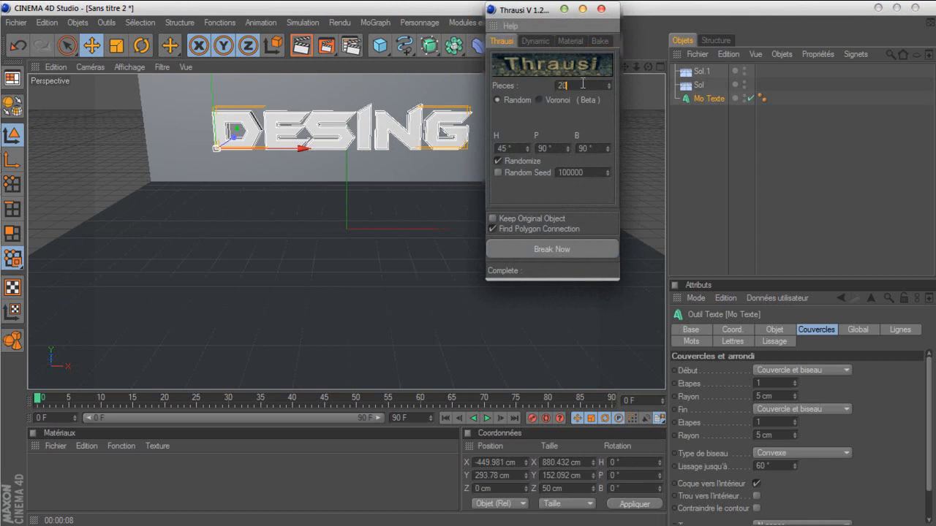
{"action": "left_click", "coordinate": [556, 251]}
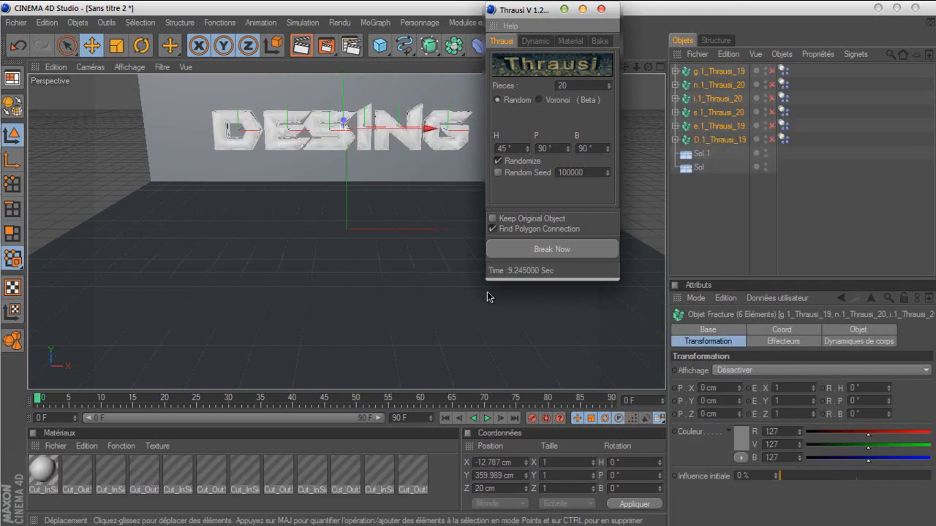
{"action": "left_click", "coordinate": [601, 9]}
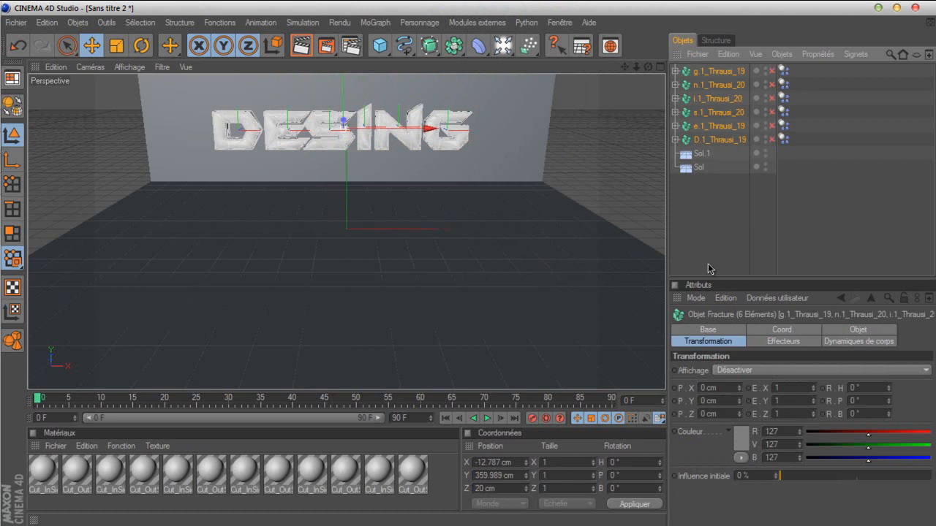
Select all the Thrausi cut materials and remove the unused ones from the scene.
{"action": "left_click", "coordinate": [703, 264]}
{"action": "left_click_drag", "start_coordinate": [438, 473], "coordinate": [30, 477]}
{"action": "right_click", "coordinate": [124, 475]}
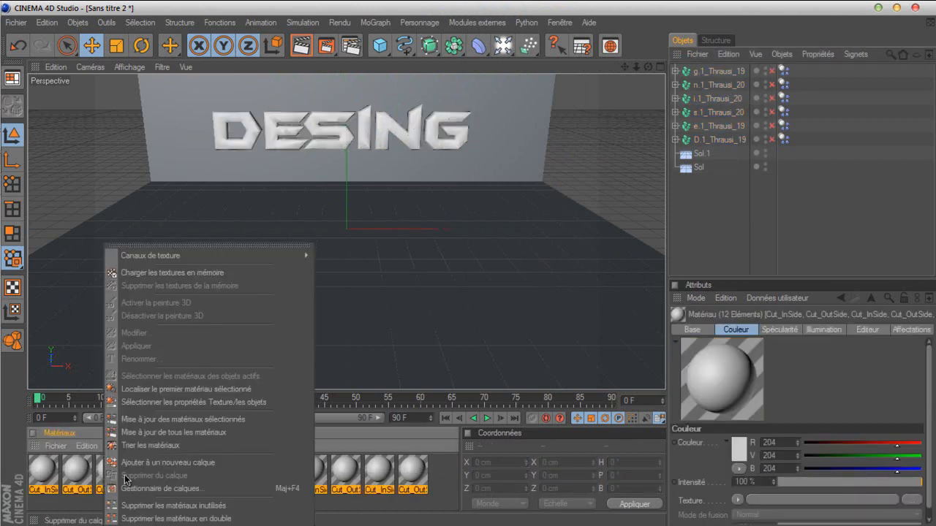
{"action": "left_click", "coordinate": [180, 506]}
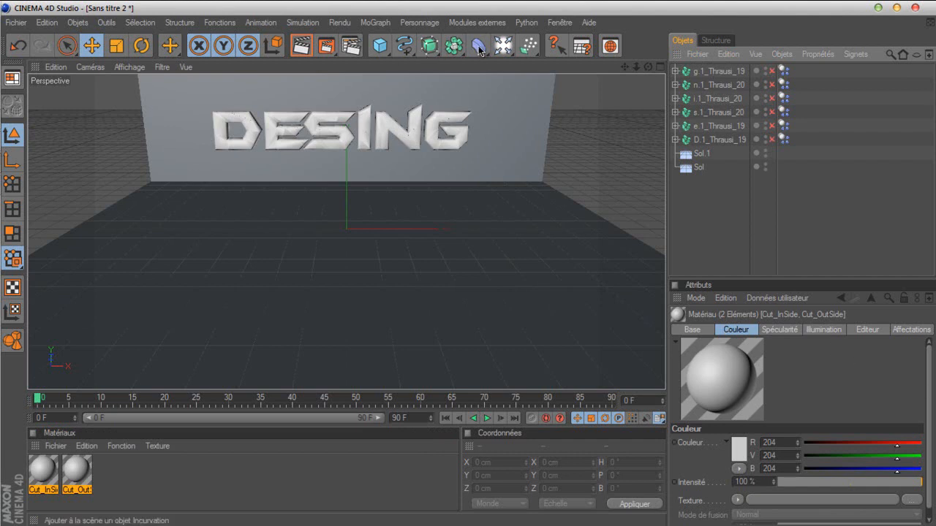
Add a Fragmentation deformer and nest it inside the letter g's Thrausi fracture group.
{"action": "left_click_drag", "start_coordinate": [480, 50], "coordinate": [778, 162]}
{"action": "left_click", "coordinate": [777, 159]}
{"action": "left_click_drag", "start_coordinate": [720, 72], "coordinate": [721, 85]}
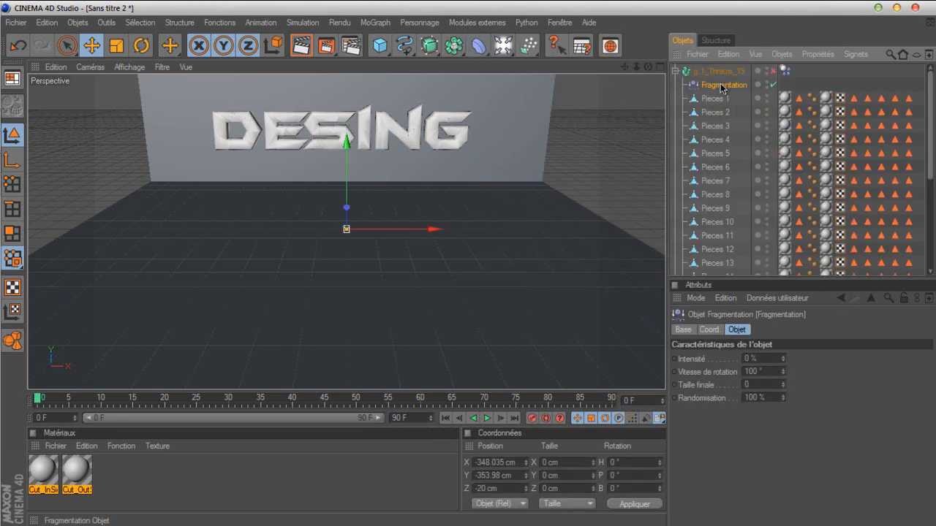
Give the letter g's Fragmentation deformer 50% intensity and a final size of 15, and raise it to about 1 cm in Y.
{"action": "left_click", "coordinate": [749, 357]}
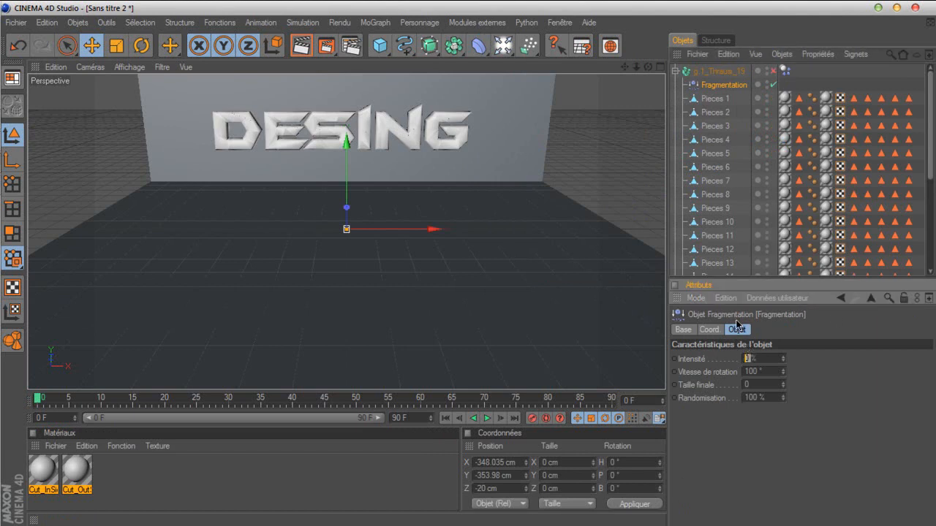
{"action": "type", "text": "5"}
{"action": "left_click", "coordinate": [745, 384]}
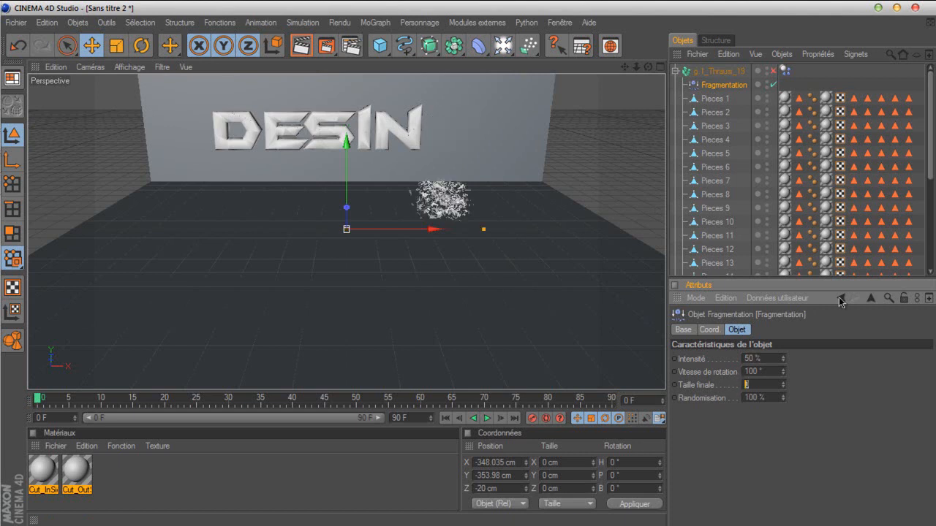
{"action": "type", "text": "15"}
{"action": "key", "text": "Return"}
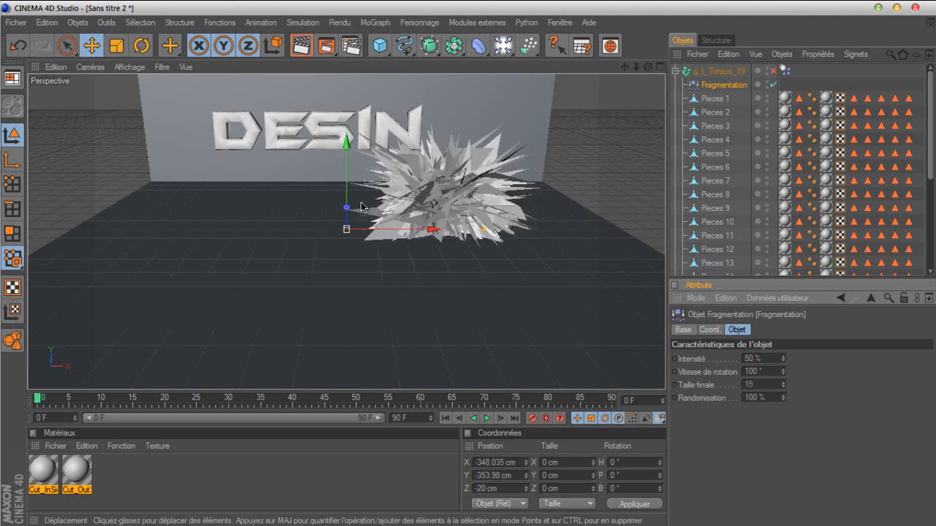
{"action": "left_click_drag", "start_coordinate": [348, 190], "coordinate": [468, 264]}
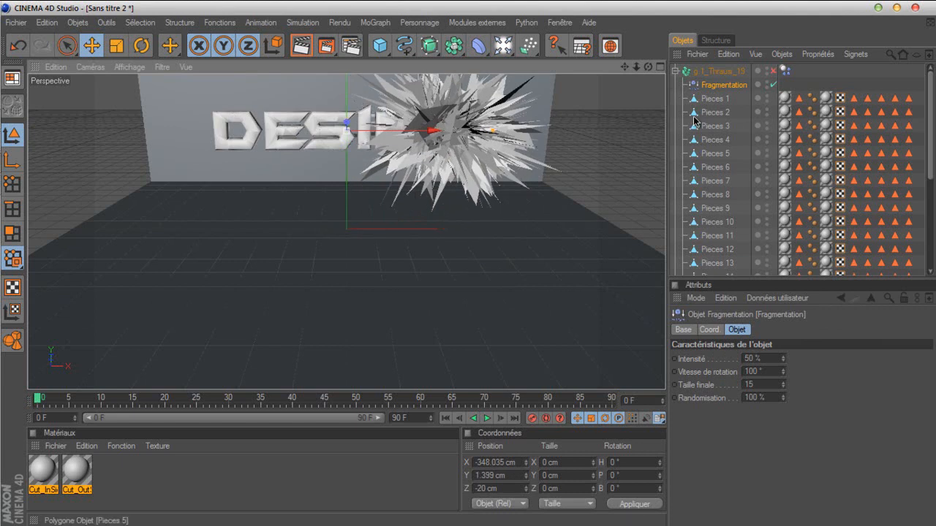
{"action": "left_click", "coordinate": [676, 71]}
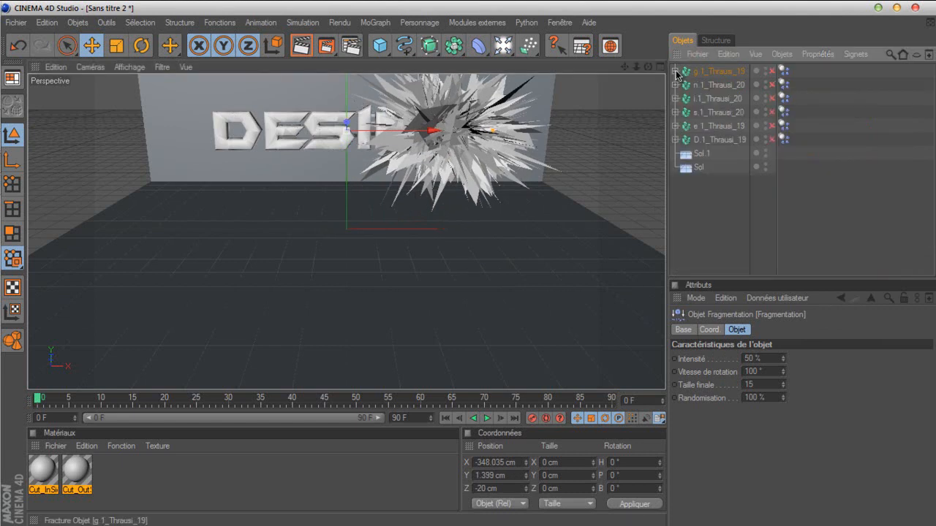
Add another Fragmentation deformer and nest it inside the letter n's Thrausi fracture group.
{"action": "left_click", "coordinate": [478, 45]}
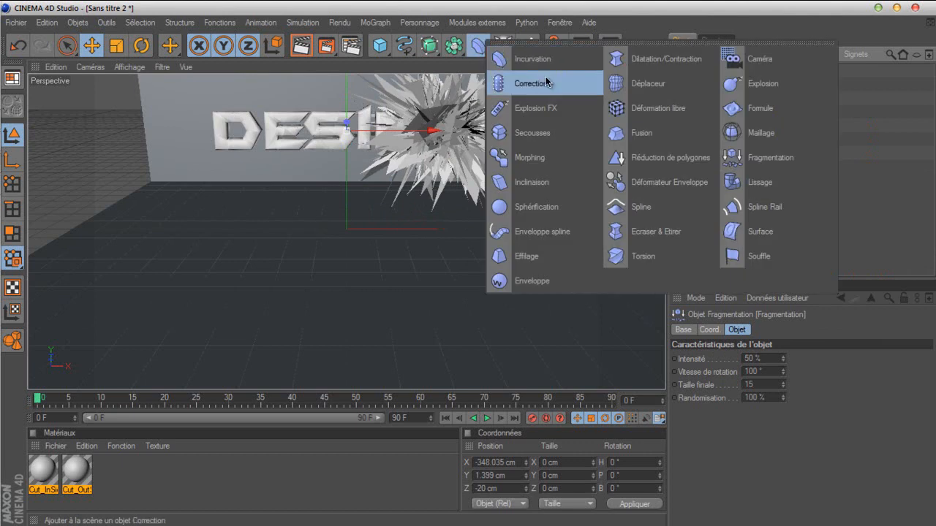
{"action": "left_click", "coordinate": [732, 157]}
{"action": "left_click_drag", "start_coordinate": [715, 72], "coordinate": [727, 100]}
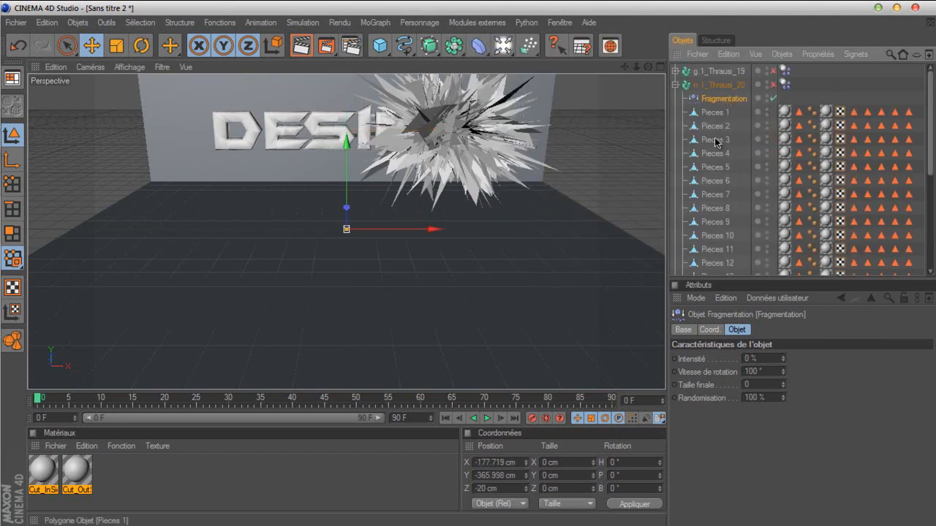
Give the letter n's Fragmentation deformer 45% intensity and a final size of 15, and raise it to about 1 cm in Y.
{"action": "left_click", "coordinate": [750, 357]}
{"action": "type", "text": "45"}
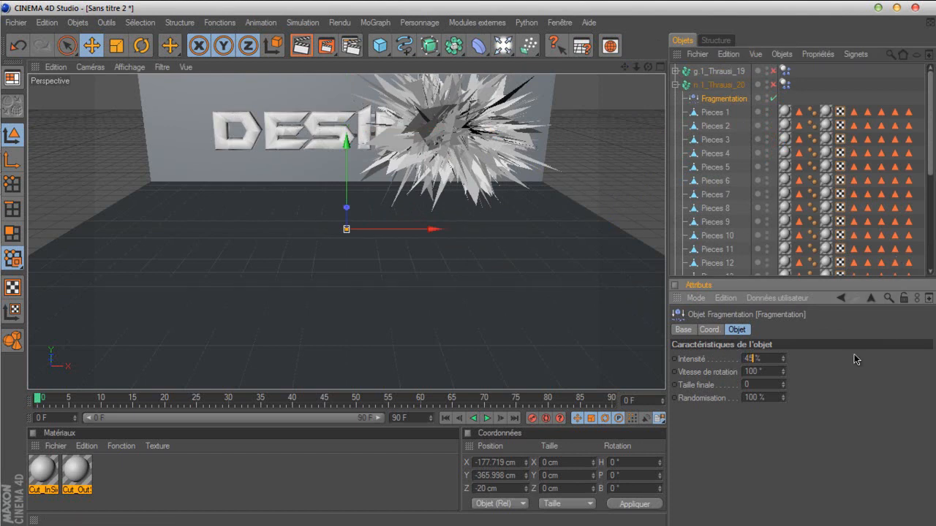
{"action": "type", "text": "0"}
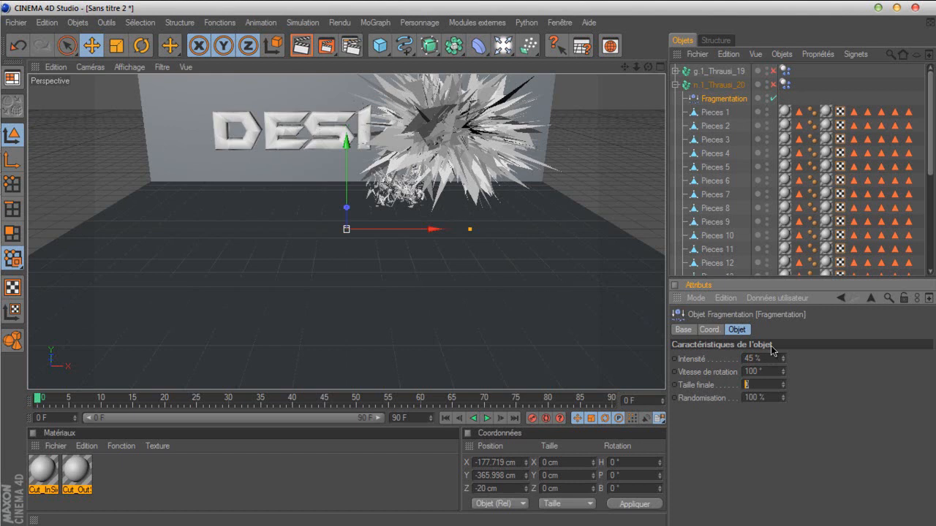
{"action": "key", "text": "Return"}
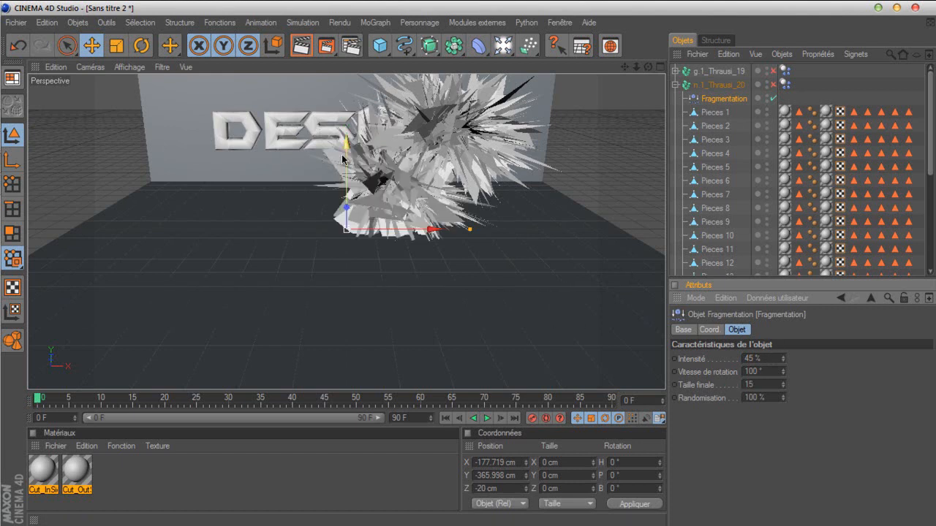
{"action": "left_click_drag", "start_coordinate": [347, 150], "coordinate": [347, 139]}
{"action": "left_click_drag", "start_coordinate": [469, 267], "coordinate": [461, 152]}
{"action": "scroll", "coordinate": [451, 139], "scroll_direction": "down", "scroll_amount": 2}
{"action": "scroll", "coordinate": [451, 139], "scroll_direction": "up", "scroll_amount": 2}
{"action": "scroll", "coordinate": [451, 139], "scroll_direction": "down", "scroll_amount": 1}
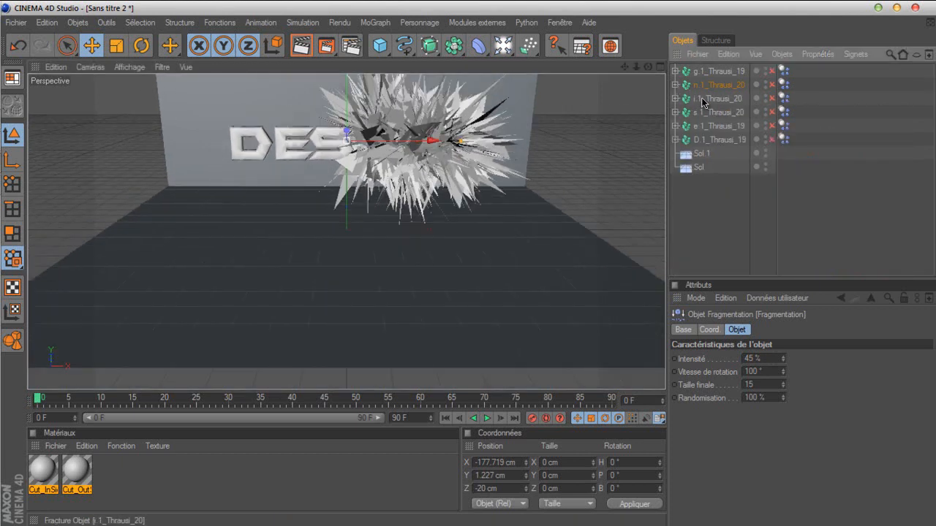
{"action": "left_click", "coordinate": [497, 211]}
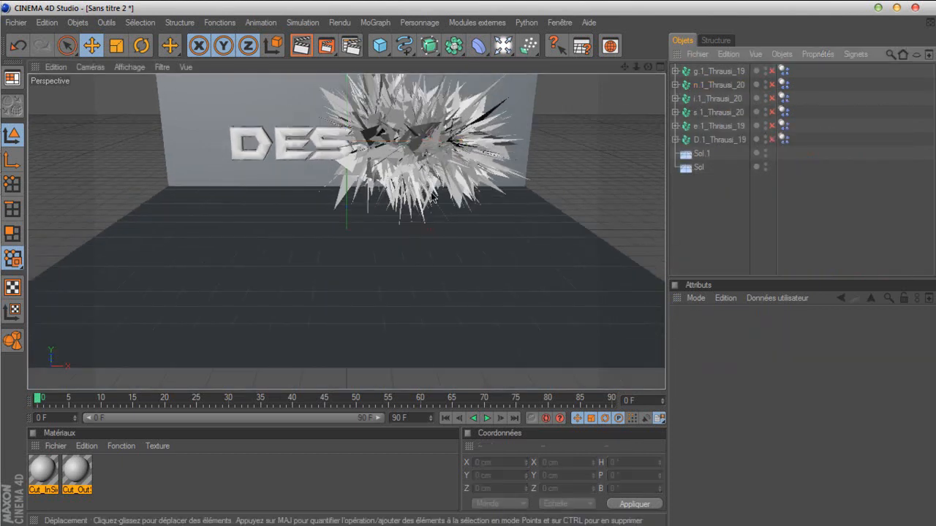
{"action": "left_click", "coordinate": [22, 174]}
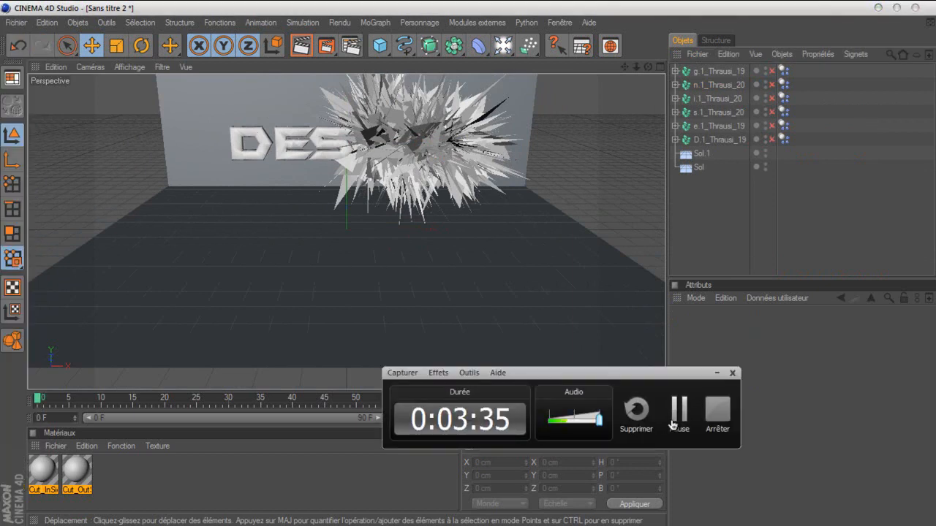
{"action": "left_click", "coordinate": [674, 426]}
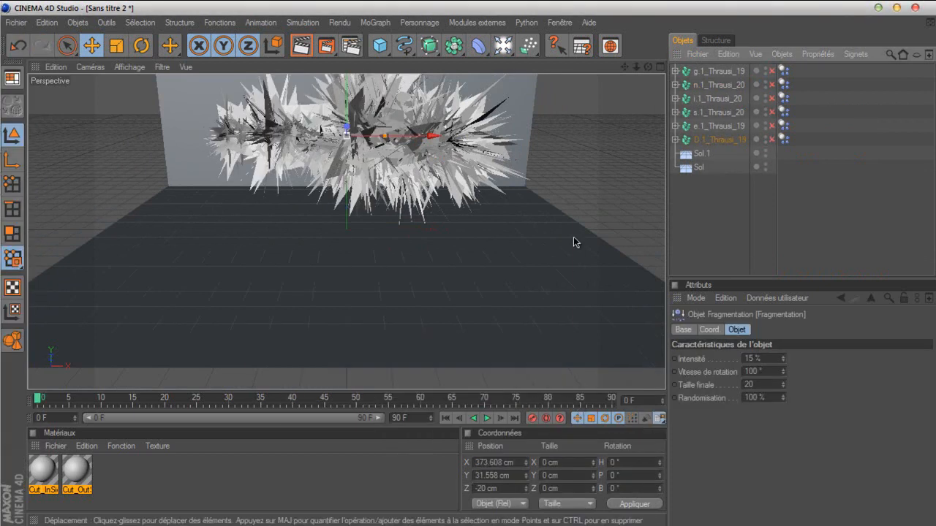
{"action": "left_click", "coordinate": [678, 201]}
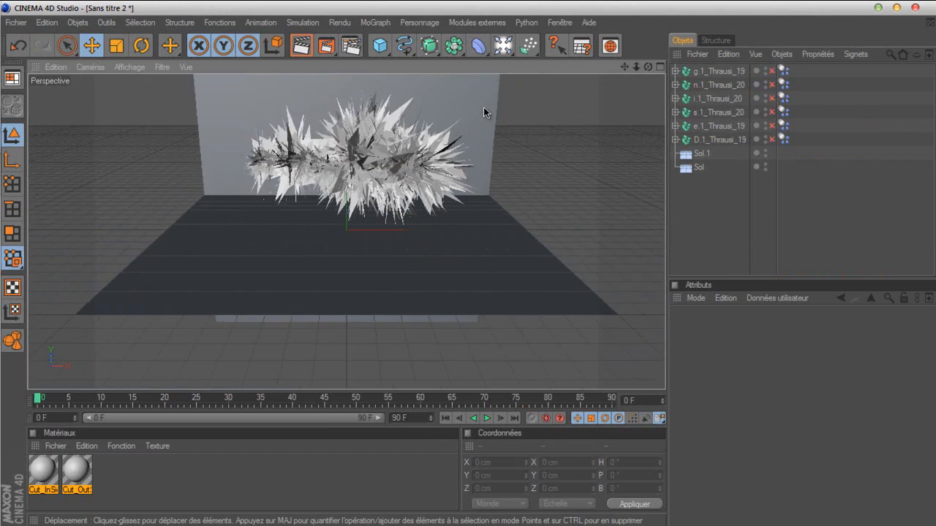
{"action": "scroll", "coordinate": [599, 201], "scroll_direction": "up", "scroll_amount": 1}
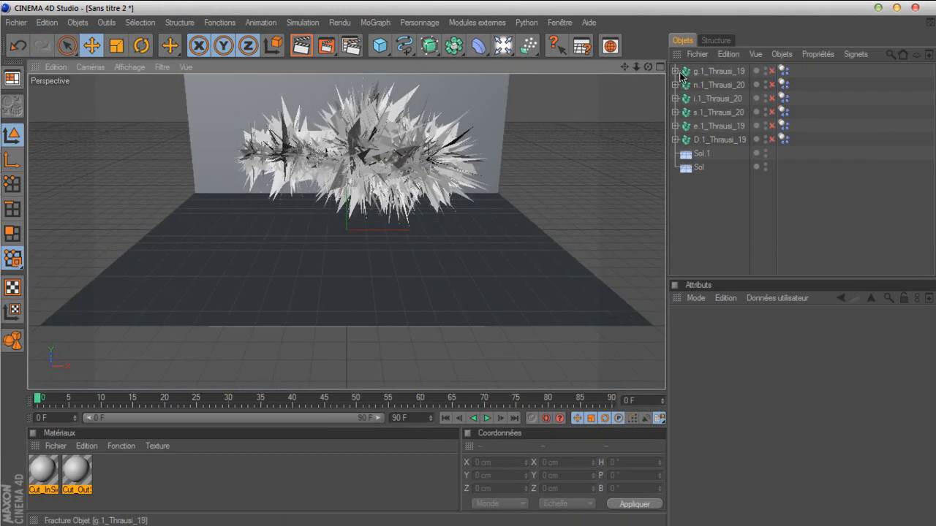
{"action": "left_click", "coordinate": [674, 71]}
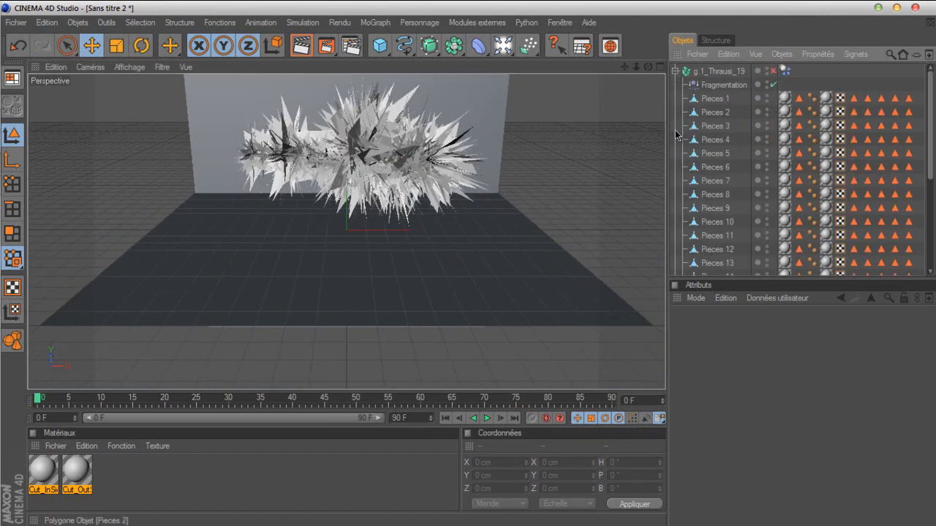
{"action": "left_click", "coordinate": [675, 71]}
{"action": "scroll", "coordinate": [565, 196], "scroll_direction": "up", "scroll_amount": 2}
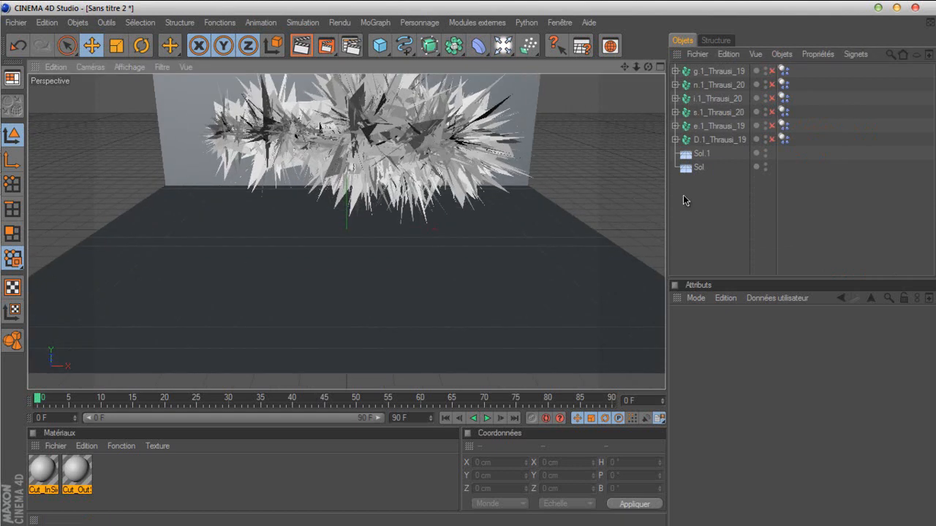
{"action": "scroll", "coordinate": [607, 231], "scroll_direction": "down", "scroll_amount": 2}
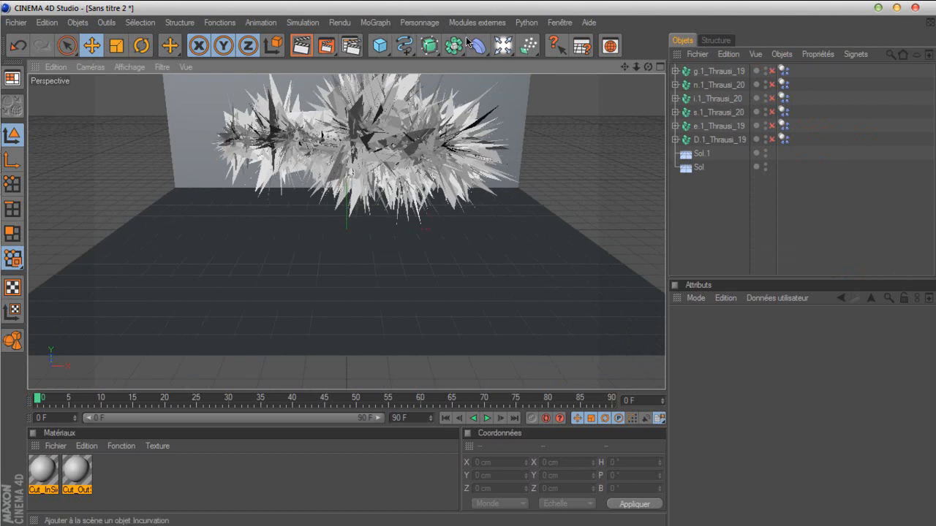
Add a text spline reading "Desing" and set its font to BatmanForeverAlternate.
{"action": "left_click_drag", "start_coordinate": [405, 33], "coordinate": [444, 183]}
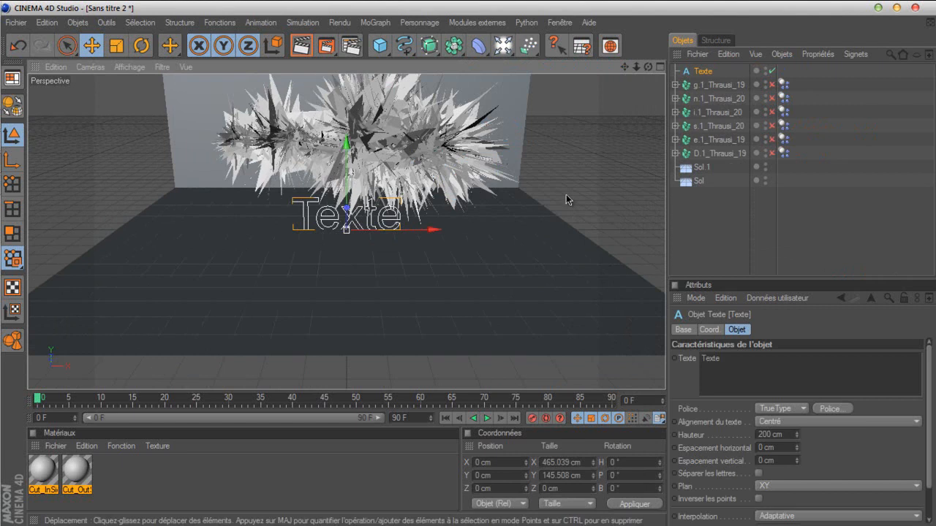
{"action": "double_click", "coordinate": [710, 358]}
{"action": "type", "text": "Desing"}
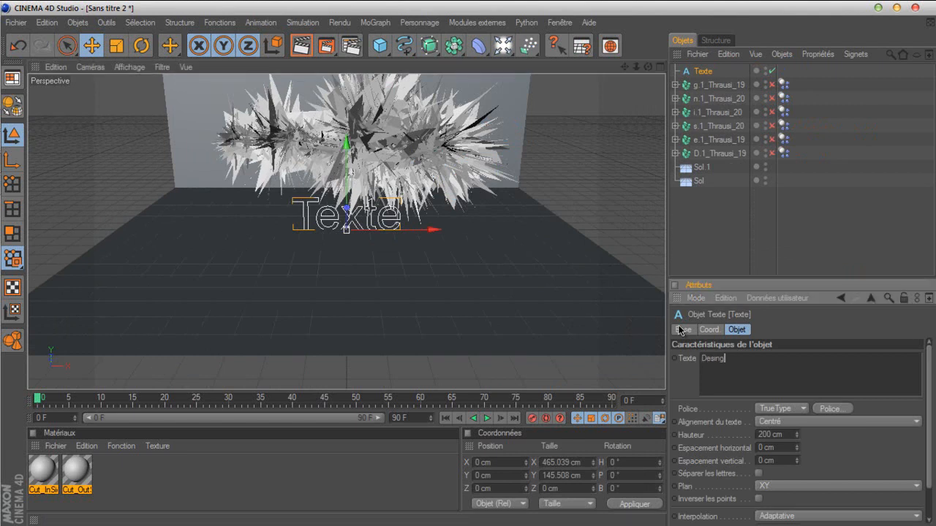
{"action": "left_click", "coordinate": [842, 410]}
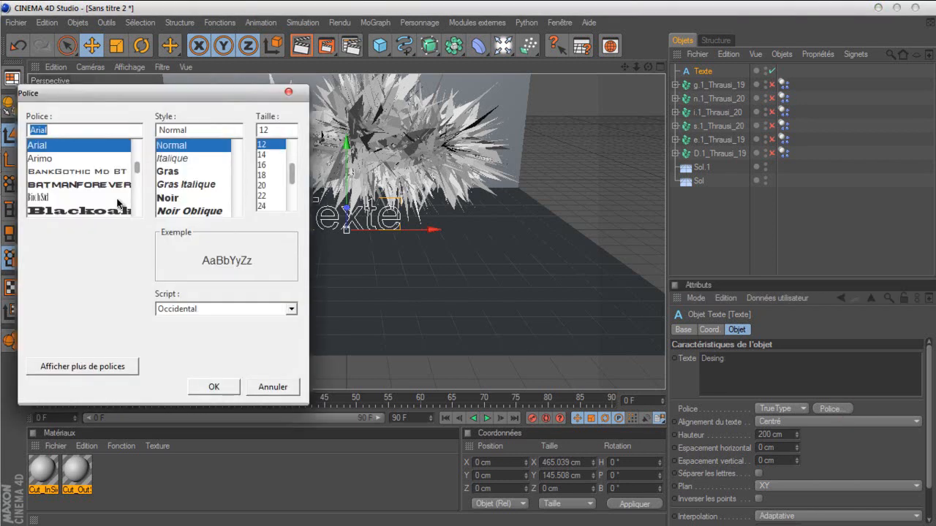
{"action": "left_click", "coordinate": [111, 186]}
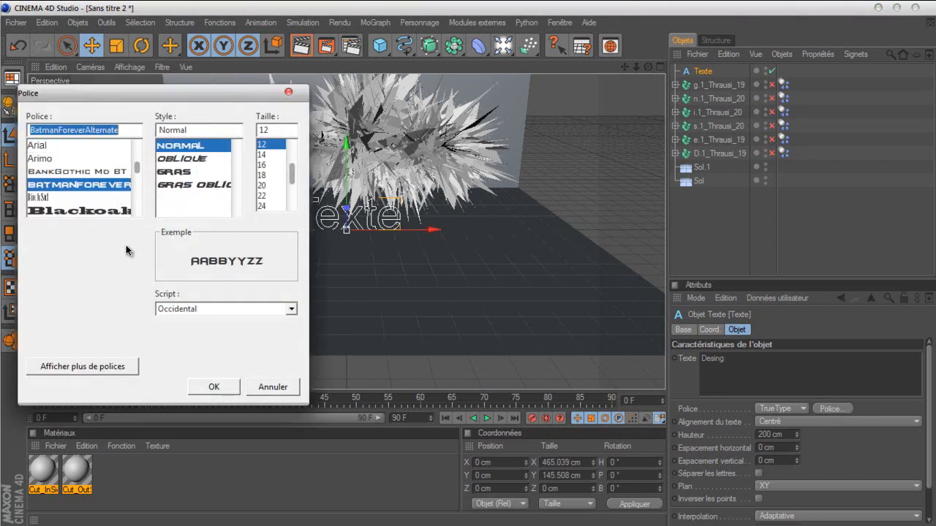
{"action": "left_click", "coordinate": [210, 387]}
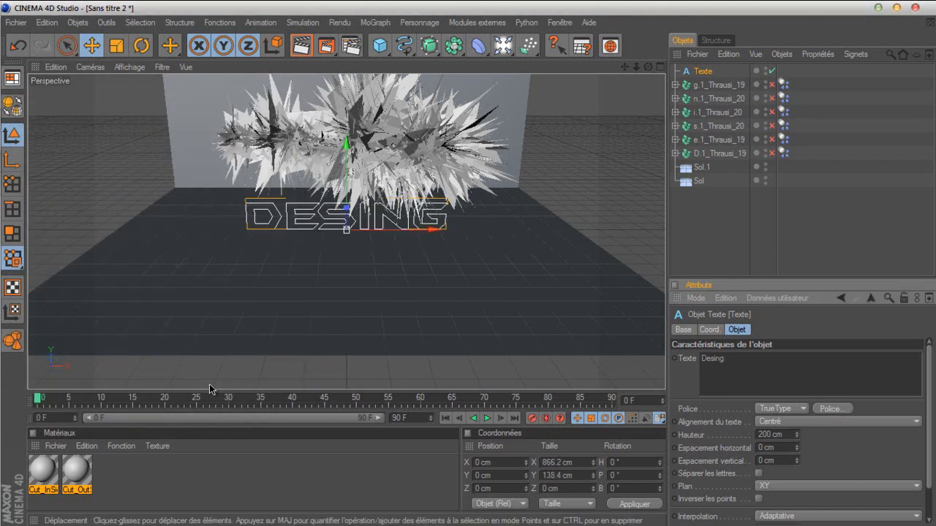
Move the new text spline to about 88 cm in X and -143 cm in Z, and deselect it.
{"action": "scroll", "coordinate": [198, 212], "scroll_direction": "up", "scroll_amount": 3}
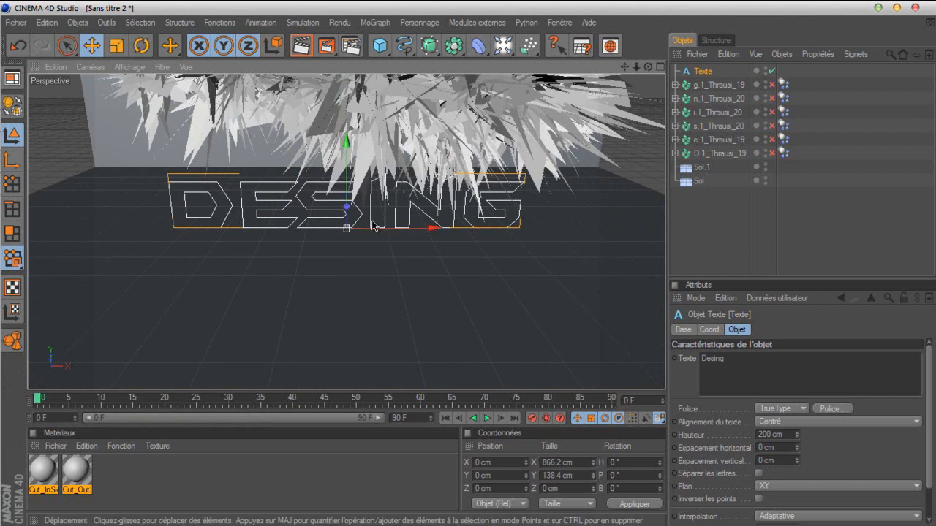
{"action": "left_click_drag", "start_coordinate": [352, 230], "coordinate": [473, 268]}
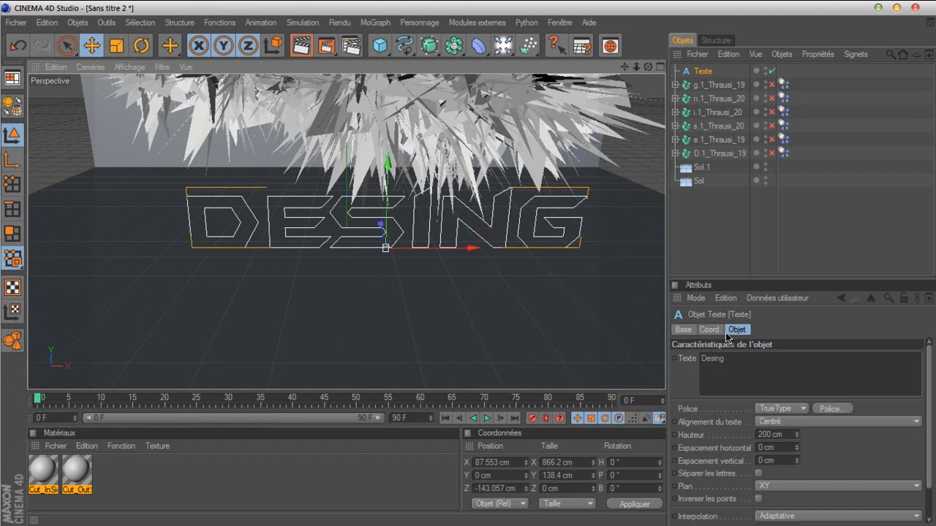
{"action": "left_click", "coordinate": [708, 244]}
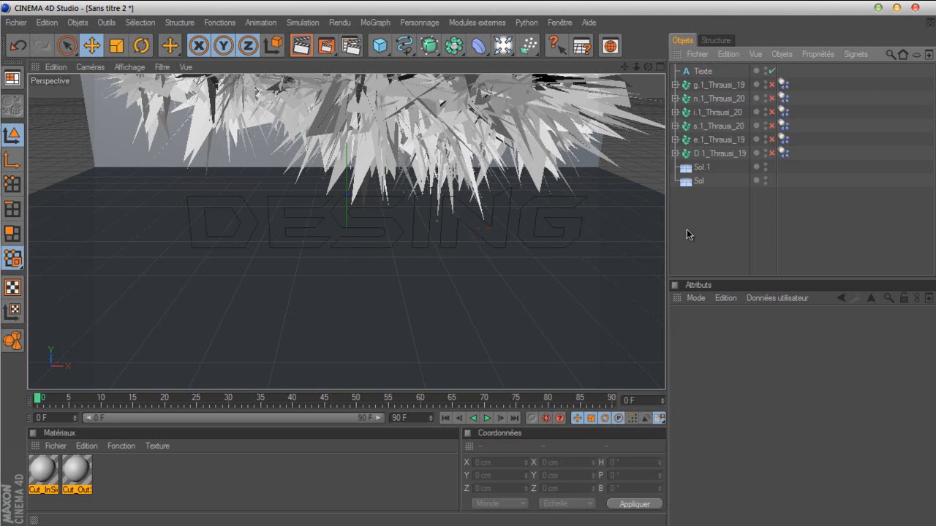
Add an Extrusion NURBS object, nest the text spline inside it, and select the extrusion.
{"action": "left_click", "coordinate": [430, 46]}
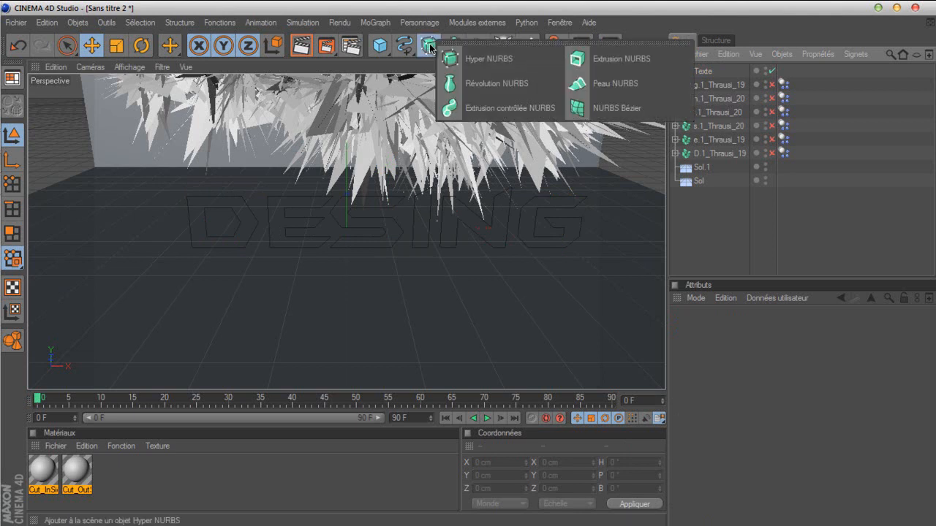
{"action": "left_click", "coordinate": [617, 63]}
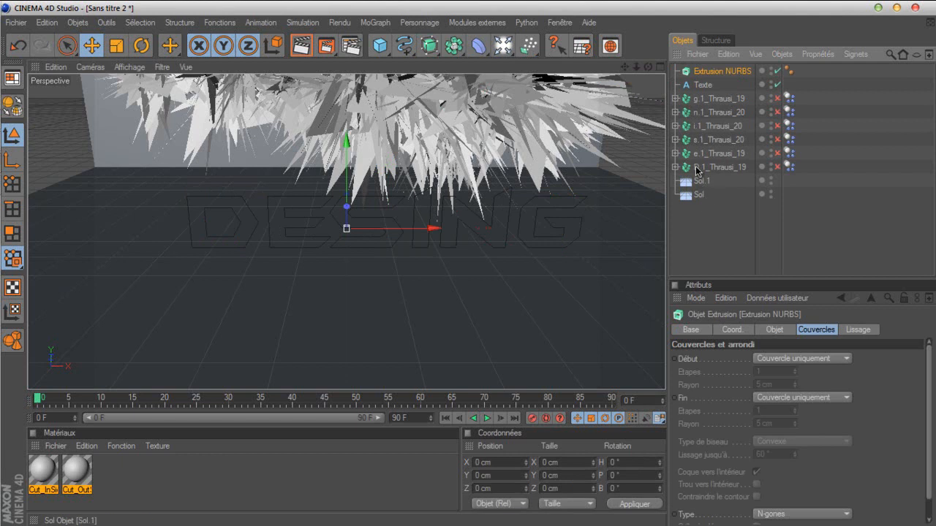
{"action": "left_click_drag", "start_coordinate": [704, 82], "coordinate": [709, 75]}
{"action": "left_click", "coordinate": [708, 72]}
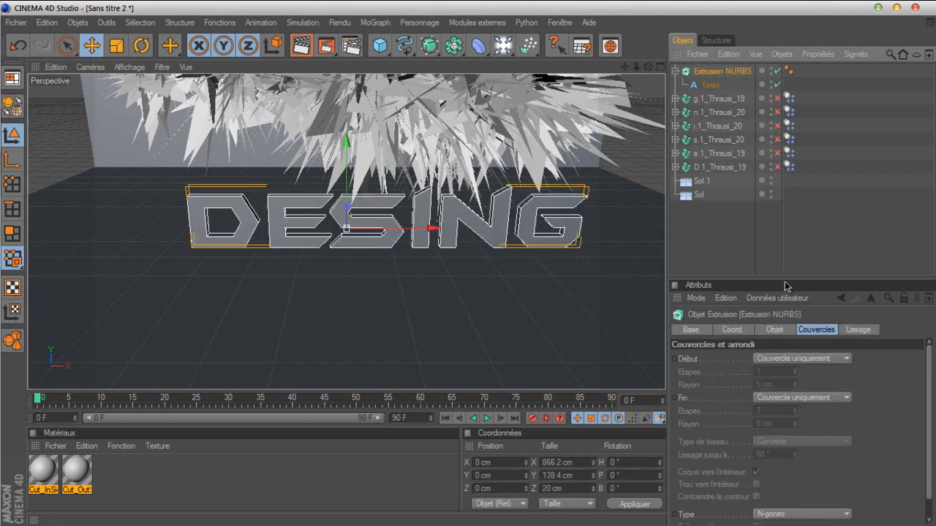
Set the start and end caps of the new text extrusion to "Couvercle et biseau".
{"action": "left_click", "coordinate": [819, 358]}
{"action": "left_click", "coordinate": [810, 412]}
{"action": "left_click", "coordinate": [812, 398]}
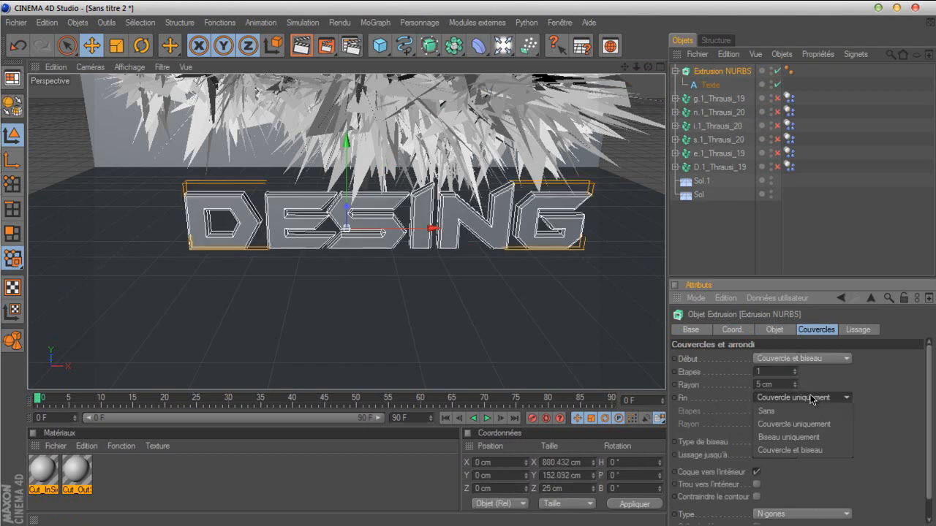
{"action": "left_click", "coordinate": [812, 450]}
Set the new text extrusion's depth to 75 cm along Z.
{"action": "left_click", "coordinate": [772, 330]}
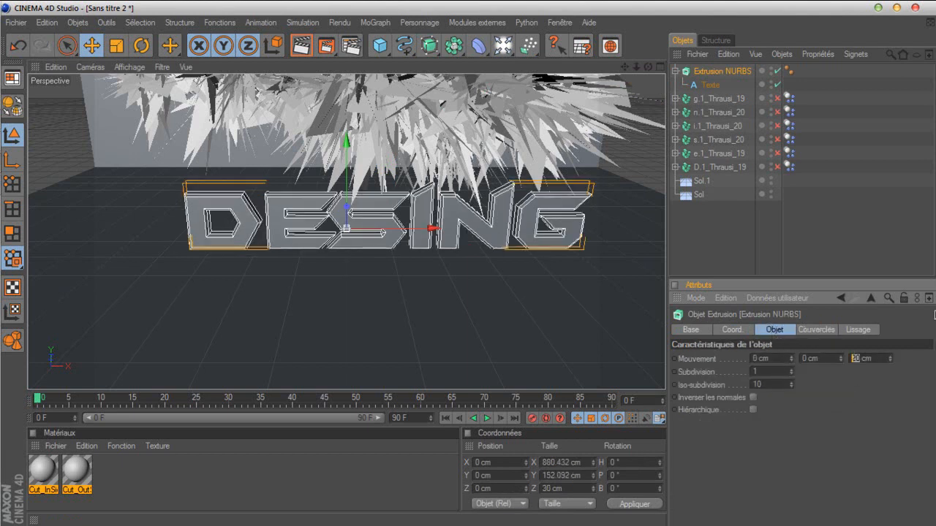
{"action": "key", "text": "Return"}
{"action": "scroll", "coordinate": [347, 179], "scroll_direction": "down", "scroll_amount": 3}
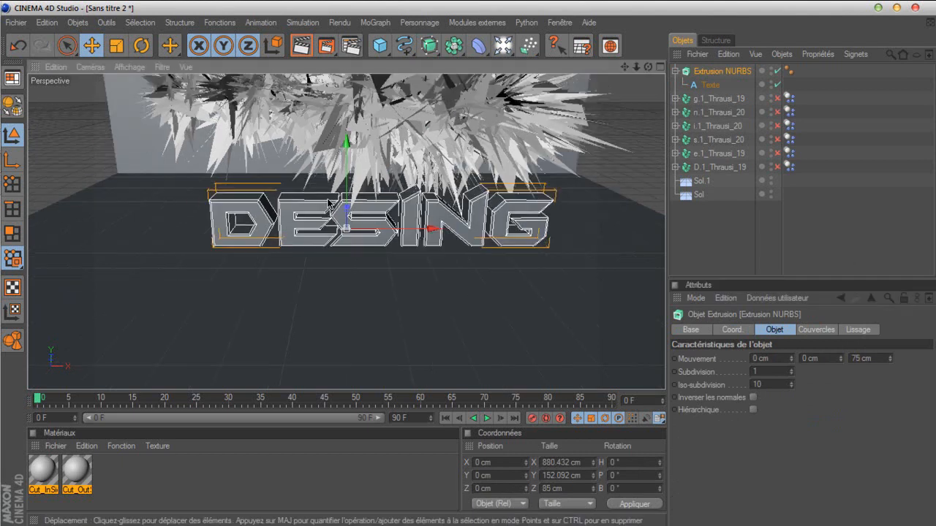
Move the new text extrusion to about -20.5 cm in X, 349.5 cm in Y and -34.4 cm in Z, in front of the shards.
{"action": "left_click_drag", "start_coordinate": [346, 179], "coordinate": [345, 66]}
{"action": "scroll", "coordinate": [344, 180], "scroll_direction": "up", "scroll_amount": 2}
{"action": "scroll", "coordinate": [344, 181], "scroll_direction": "down", "scroll_amount": 3}
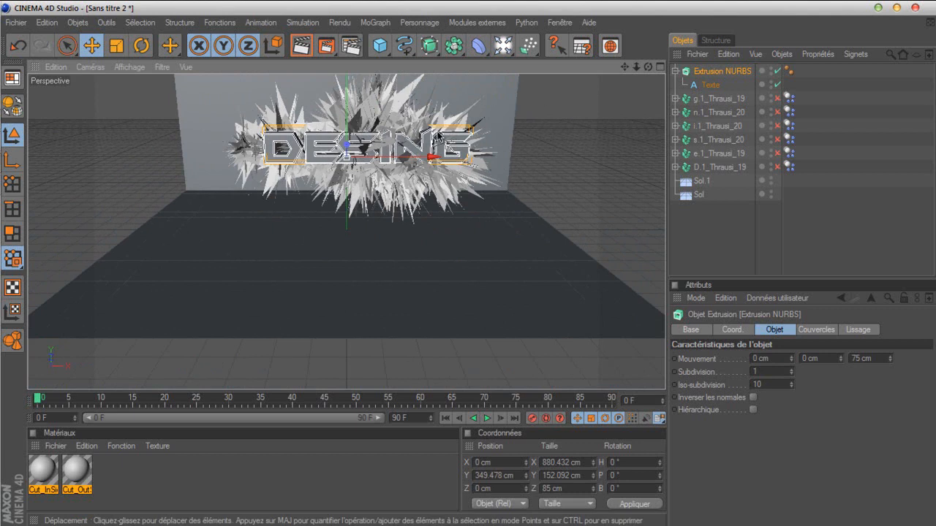
{"action": "left_click_drag", "start_coordinate": [343, 144], "coordinate": [360, 150]}
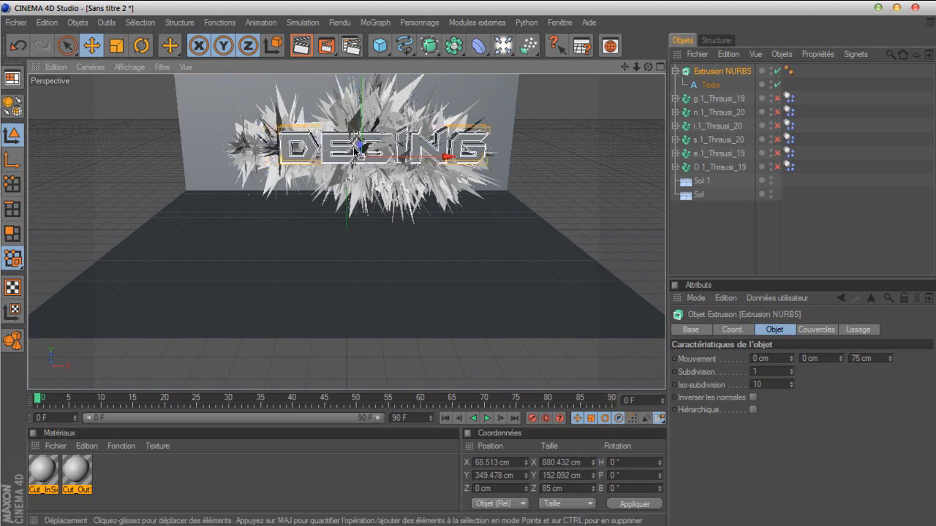
{"action": "left_click_drag", "start_coordinate": [355, 149], "coordinate": [356, 155]}
{"action": "left_click_drag", "start_coordinate": [449, 158], "coordinate": [429, 158]}
{"action": "left_click_drag", "start_coordinate": [357, 157], "coordinate": [356, 157]}
{"action": "scroll", "coordinate": [553, 122], "scroll_direction": "up", "scroll_amount": 4}
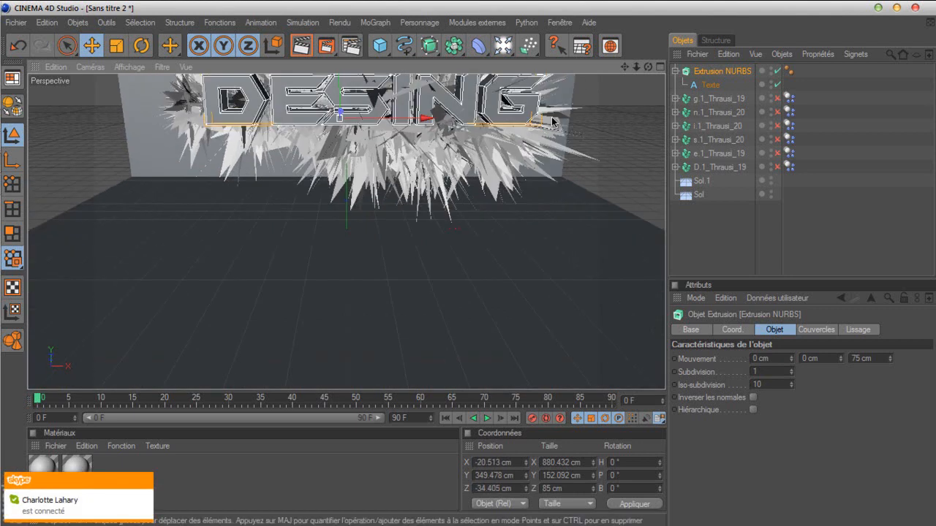
Collapse the Extrusion NURBS hierarchy and deselect the object, keeping the whole text and shards framed from the front.
{"action": "left_click_drag", "start_coordinate": [626, 67], "coordinate": [482, 319]}
{"action": "mouse_move", "coordinate": [470, 265]}
{"action": "left_mouse_down"}
{"action": "mouse_move", "coordinate": [437, 259]}
{"action": "mouse_move", "coordinate": [472, 266]}
{"action": "mouse_move", "coordinate": [469, 241]}
{"action": "mouse_move", "coordinate": [464, 268]}
{"action": "mouse_move", "coordinate": [520, 285]}
{"action": "mouse_move", "coordinate": [472, 269]}
{"action": "left_mouse_up"}
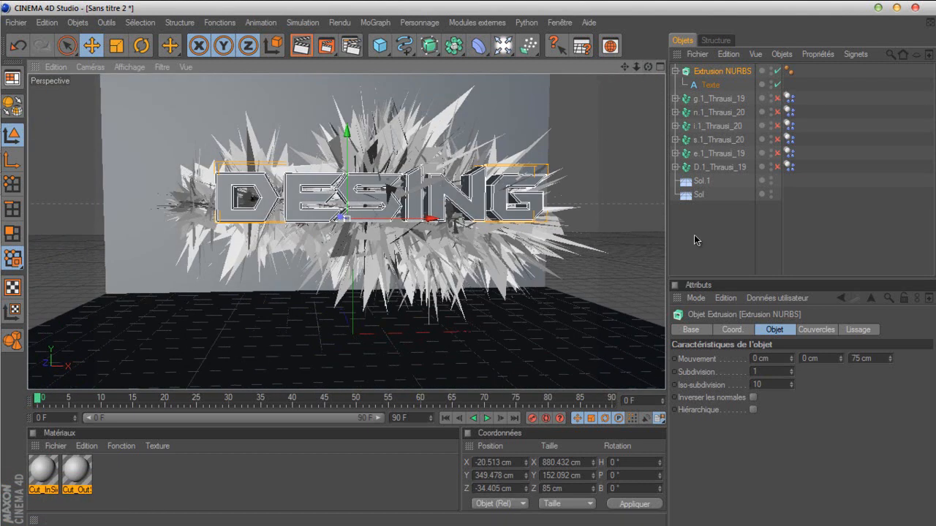
{"action": "left_click", "coordinate": [675, 71]}
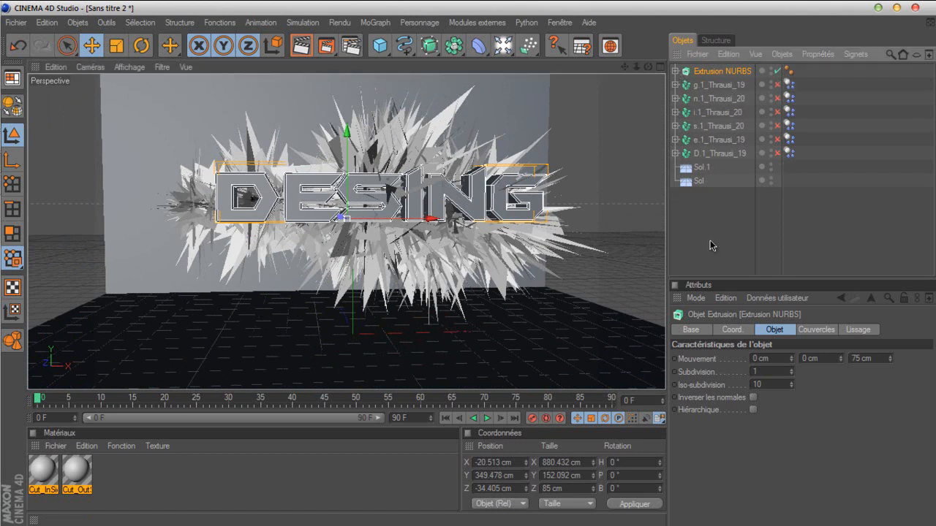
{"action": "left_click", "coordinate": [718, 254]}
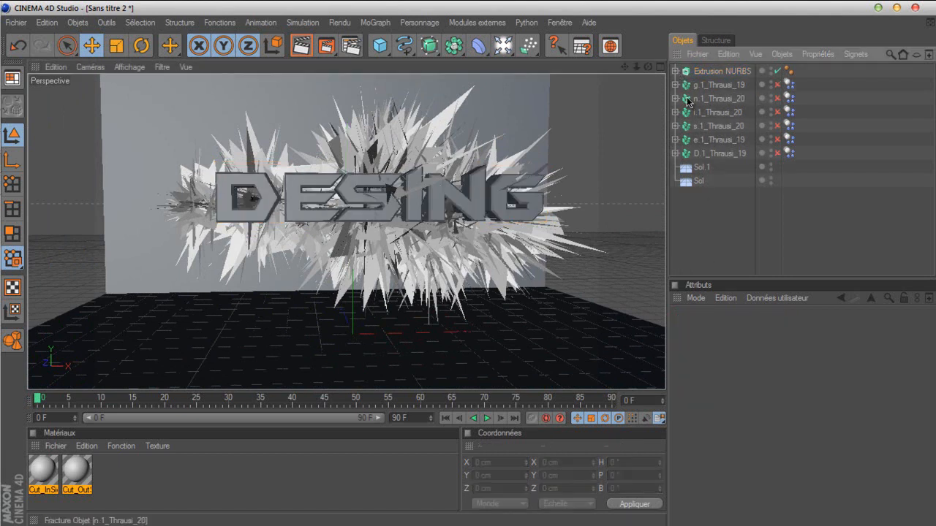
{"action": "mouse_move", "coordinate": [649, 67]}
{"action": "left_mouse_down"}
{"action": "mouse_move", "coordinate": [467, 268]}
{"action": "mouse_move", "coordinate": [478, 269]}
{"action": "mouse_move", "coordinate": [633, 59]}
{"action": "mouse_move", "coordinate": [646, 73]}
{"action": "left_mouse_up"}
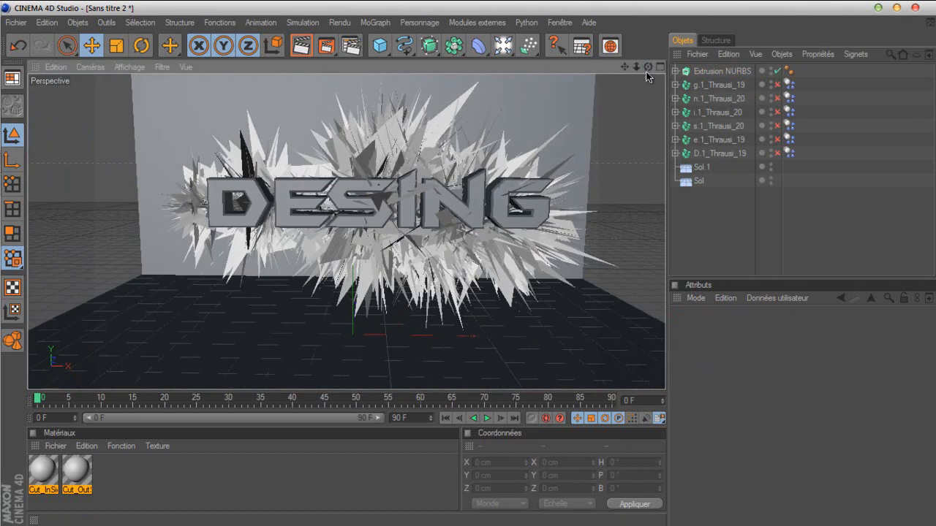
Set the Cut_OutSide material's colour to black (RGB 0, 0, 0).
{"action": "double_click", "coordinate": [87, 465]}
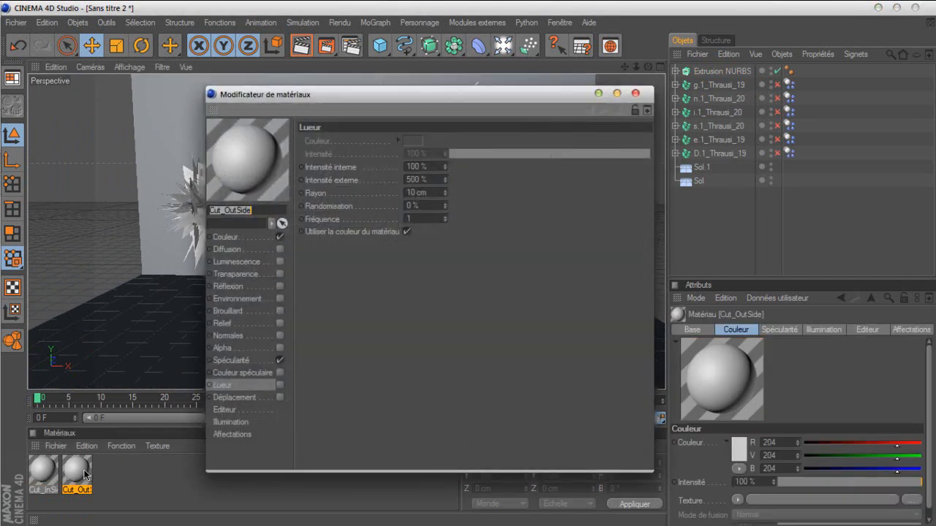
{"action": "left_click", "coordinate": [249, 236]}
{"action": "left_click", "coordinate": [366, 150]}
{"action": "left_click_drag", "start_coordinate": [359, 154], "coordinate": [212, 249]}
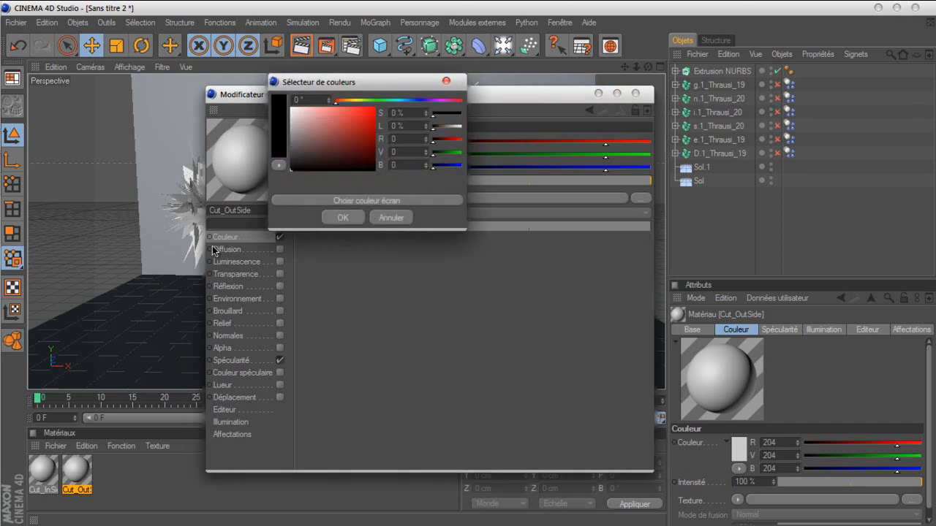
{"action": "left_click", "coordinate": [355, 218]}
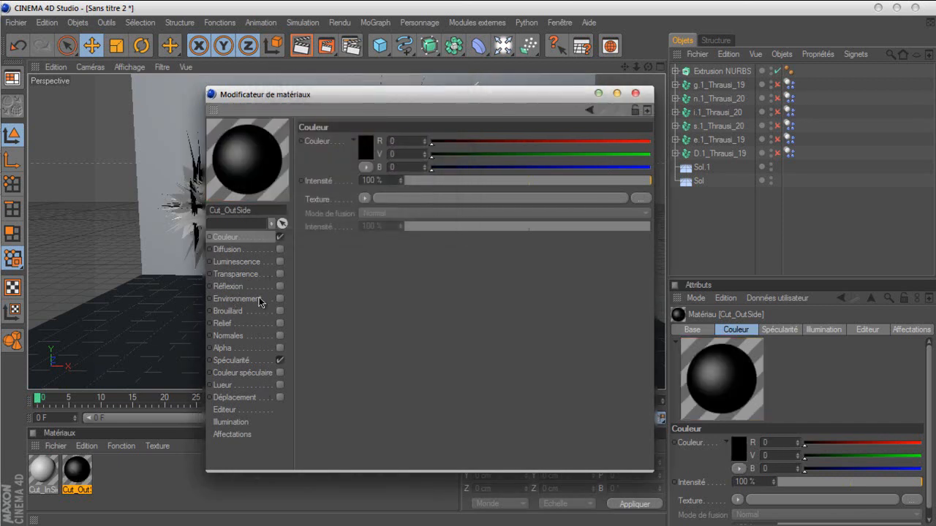
Enable reflection on the Cut_OutSide material with a Fresnel texture and 21% intensity, and close the material editor.
{"action": "left_click", "coordinate": [257, 288]}
{"action": "left_click", "coordinate": [280, 286]}
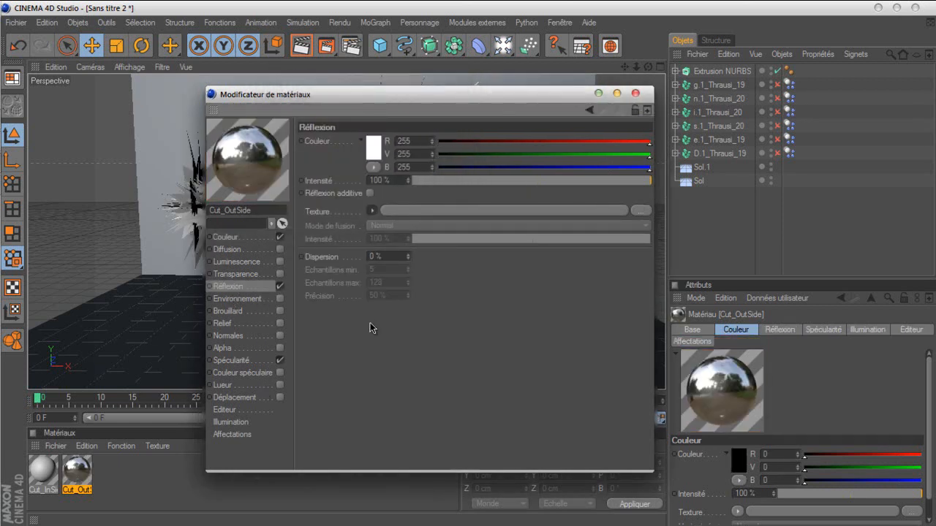
{"action": "left_click", "coordinate": [371, 211]}
{"action": "left_click", "coordinate": [383, 362]}
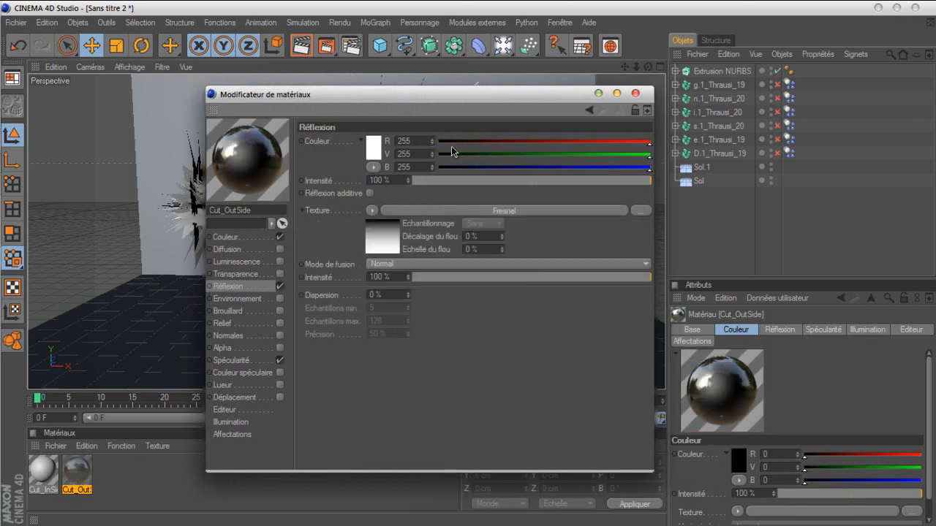
{"action": "left_click", "coordinate": [444, 183]}
{"action": "left_click_drag", "start_coordinate": [444, 183], "coordinate": [464, 186]}
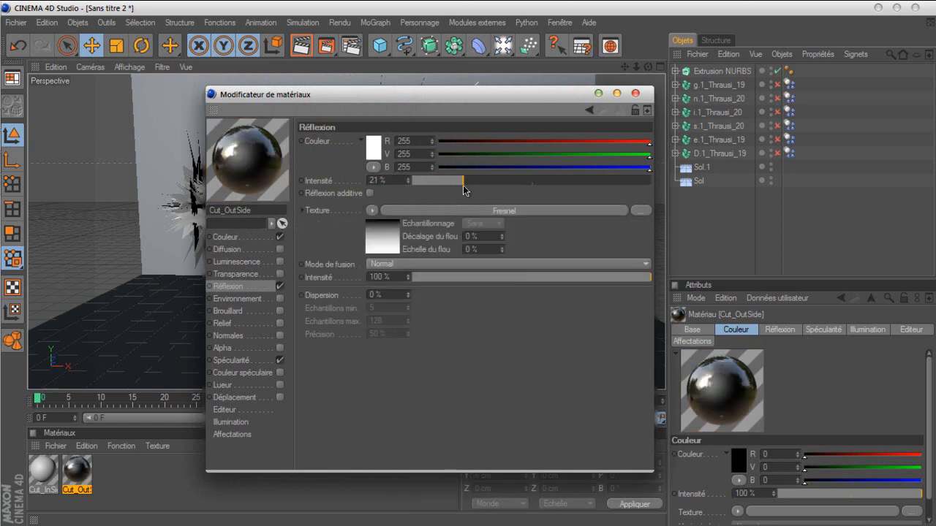
{"action": "left_click", "coordinate": [635, 93]}
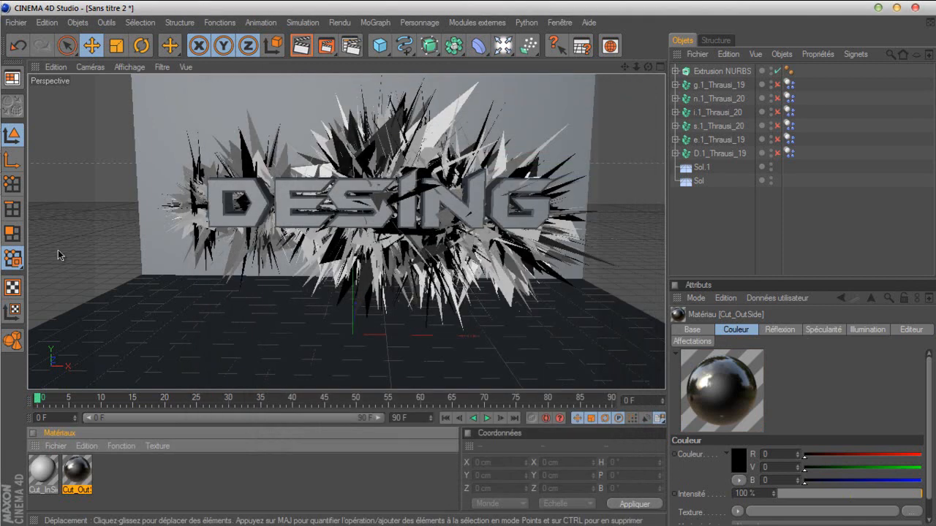
Set the Cut_InSide material's colour to violet-blue (RGB 63, 0, 255).
{"action": "double_click", "coordinate": [40, 470]}
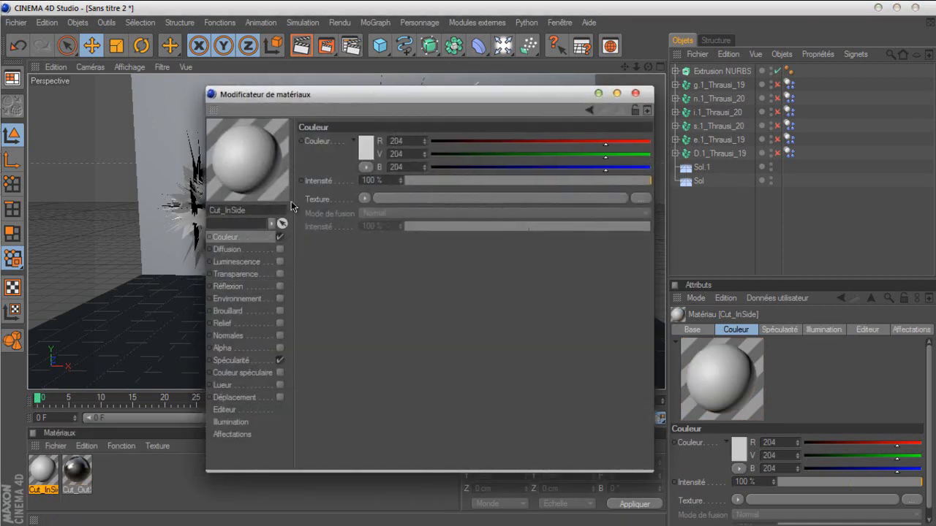
{"action": "left_click", "coordinate": [366, 153]}
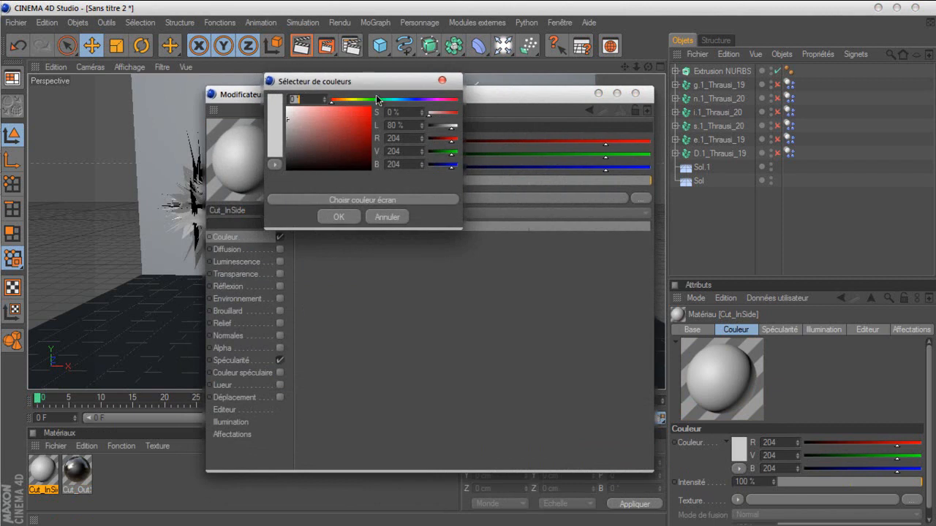
{"action": "left_click", "coordinate": [421, 100]}
{"action": "left_click_drag", "start_coordinate": [352, 132], "coordinate": [372, 105]}
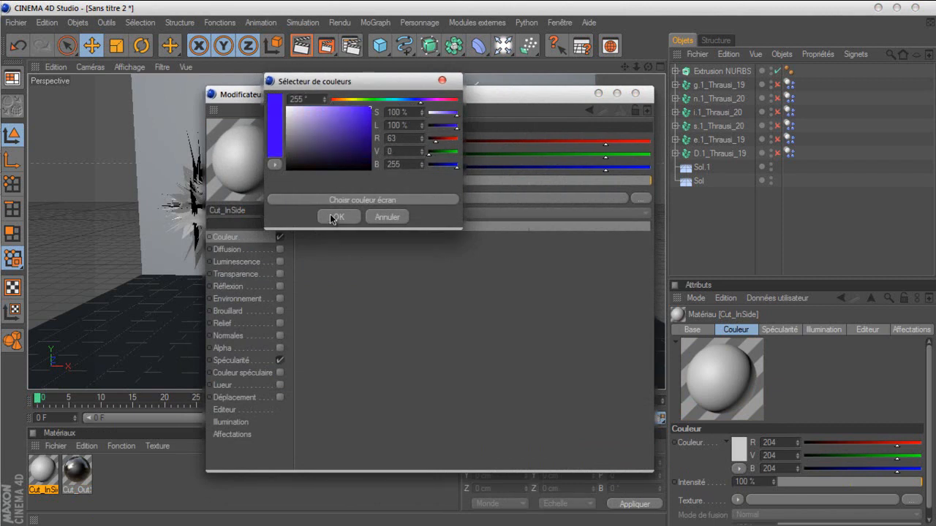
{"action": "left_click", "coordinate": [333, 216]}
Enable reflection on the Cut_InSide material with a Fresnel texture, 12% texture intensity and 16% reflection intensity, and close the editor.
{"action": "left_click", "coordinate": [267, 285]}
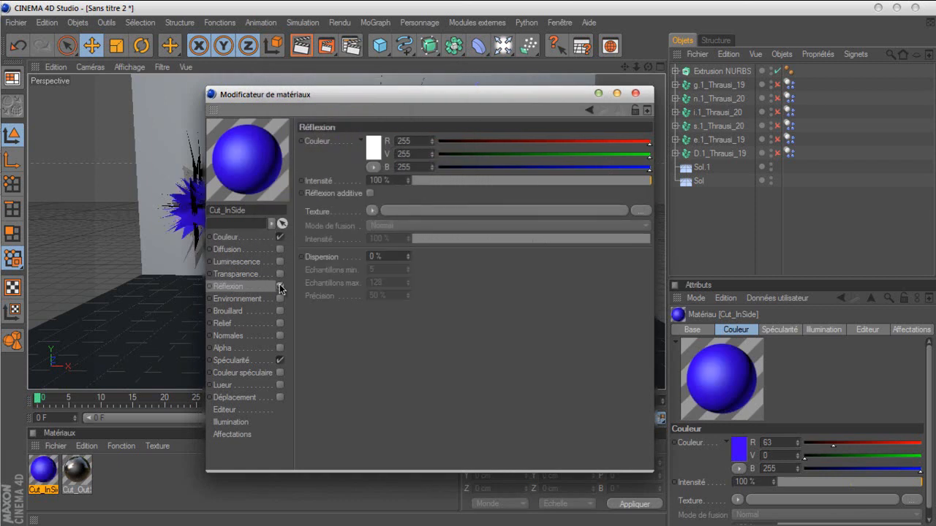
{"action": "left_click", "coordinate": [280, 286]}
{"action": "left_click", "coordinate": [372, 212]}
{"action": "left_click", "coordinate": [378, 360]}
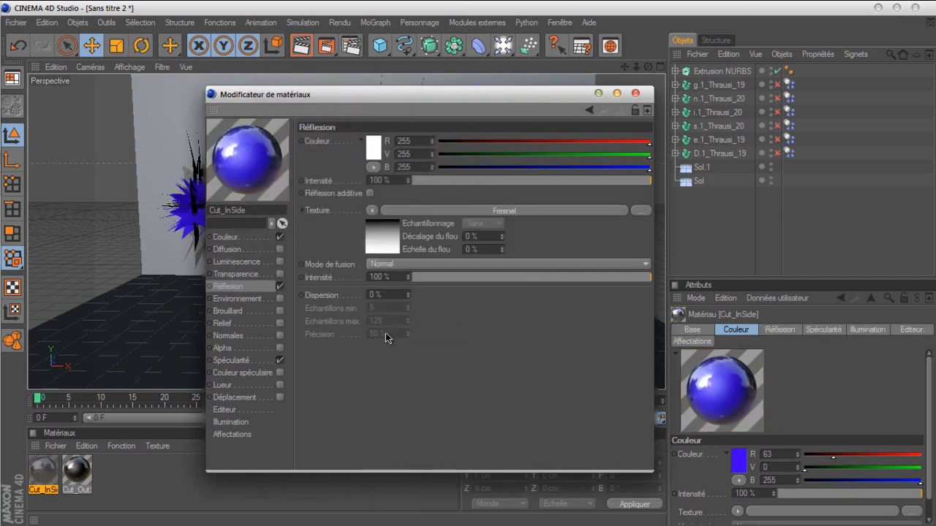
{"action": "left_click", "coordinate": [441, 277]}
{"action": "left_click", "coordinate": [450, 181]}
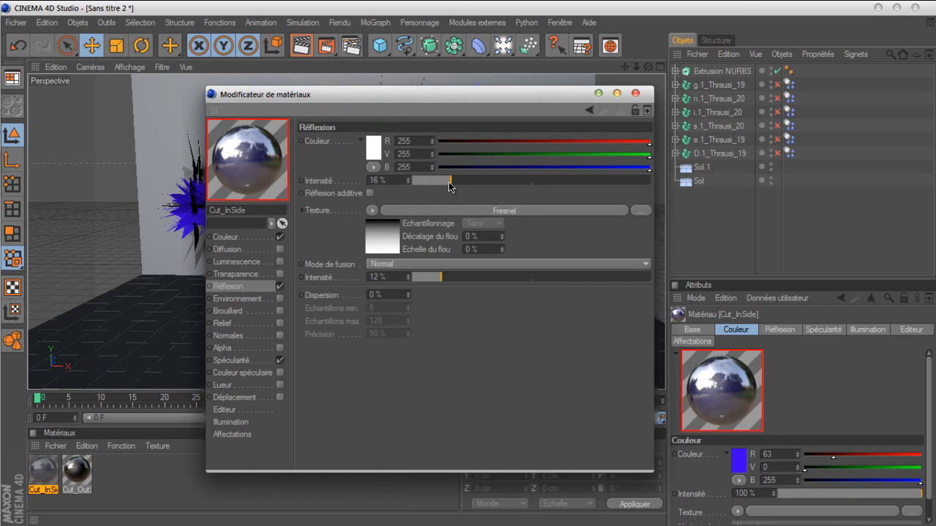
{"action": "left_click", "coordinate": [636, 93]}
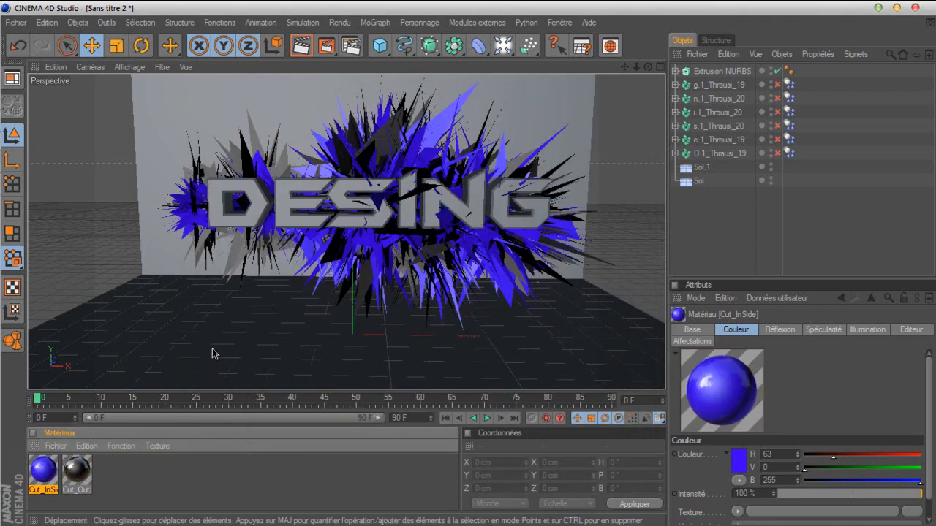
Create three new materials, Mat, Mat.1 and Mat.2.
{"action": "double_click", "coordinate": [118, 471]}
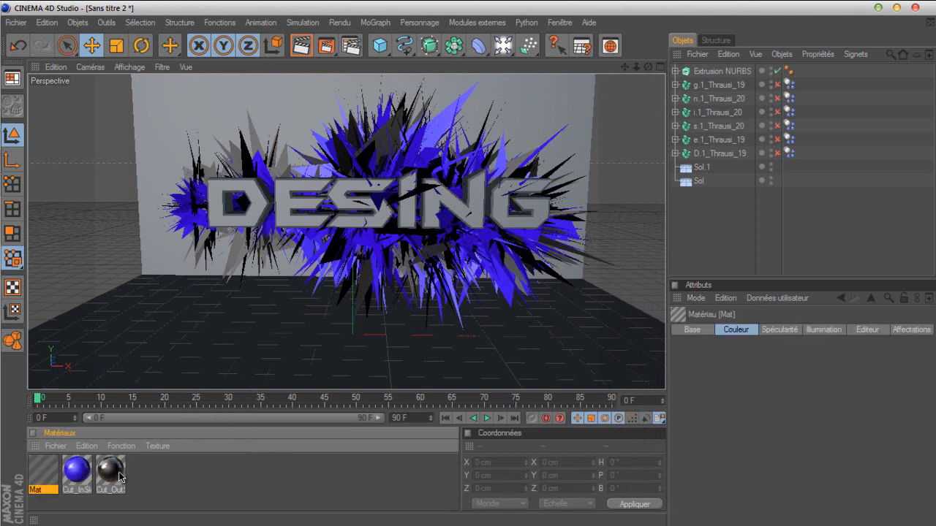
{"action": "left_click", "coordinate": [144, 471]}
{"action": "double_click", "coordinate": [159, 469]}
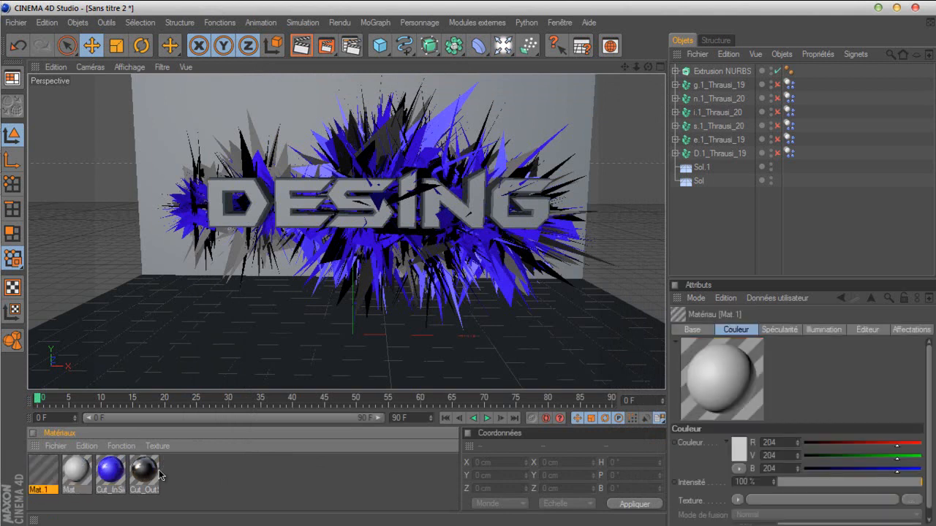
{"action": "double_click", "coordinate": [159, 470]}
Set the Mat material's colour to white (RGB 255, 255, 255).
{"action": "double_click", "coordinate": [106, 479]}
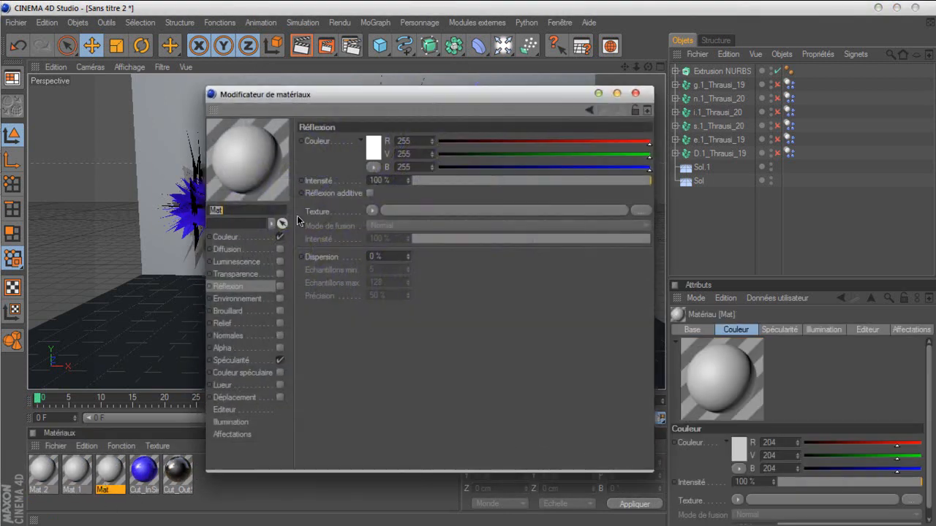
{"action": "left_click", "coordinate": [370, 150]}
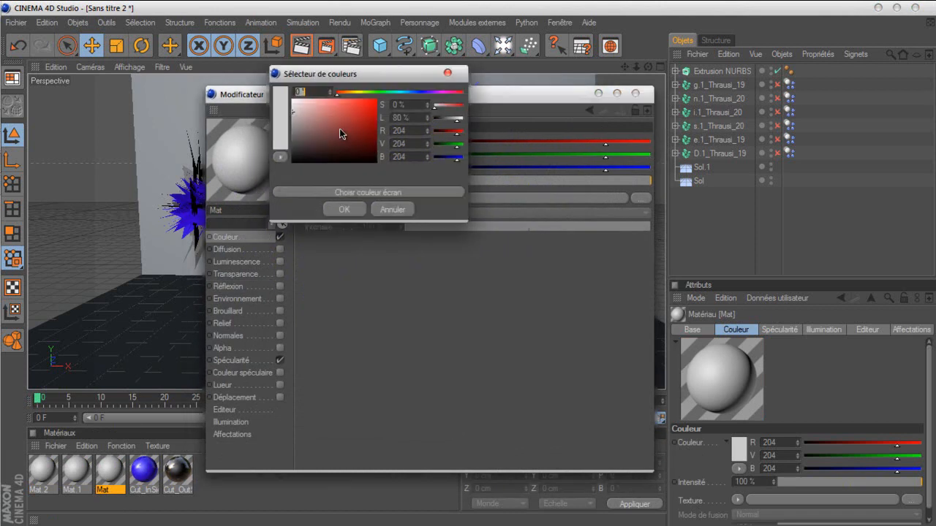
{"action": "left_click", "coordinate": [293, 100]}
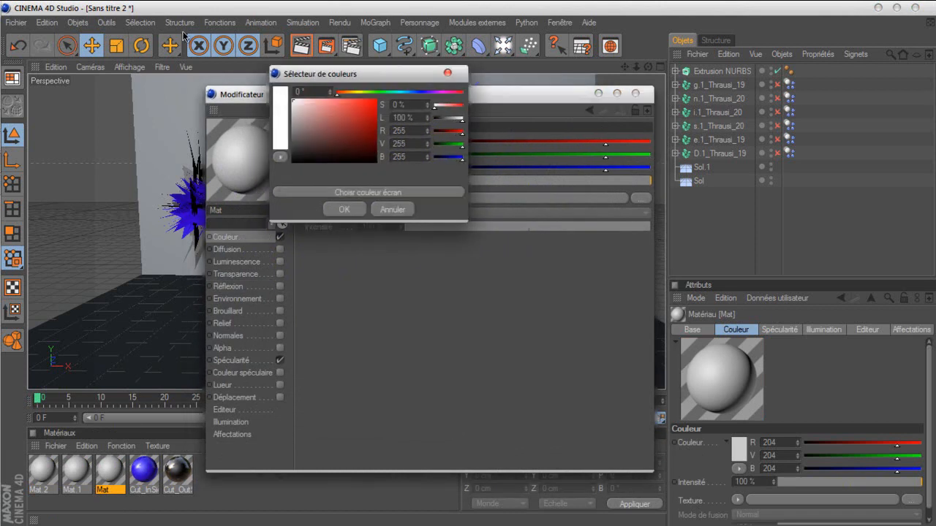
{"action": "left_click", "coordinate": [336, 210]}
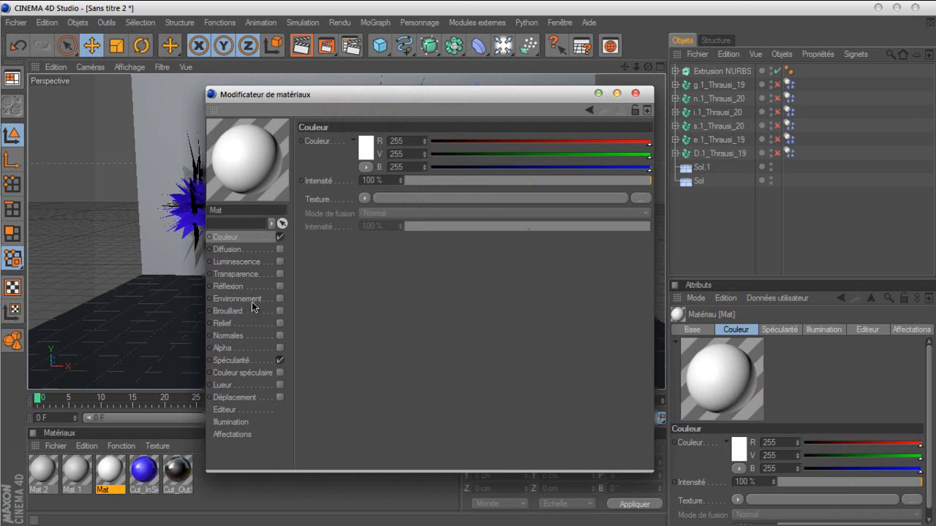
Enable reflection on the Mat material at 30% intensity without a texture, and close the material editor.
{"action": "left_click", "coordinate": [279, 286]}
{"action": "left_click", "coordinate": [372, 211]}
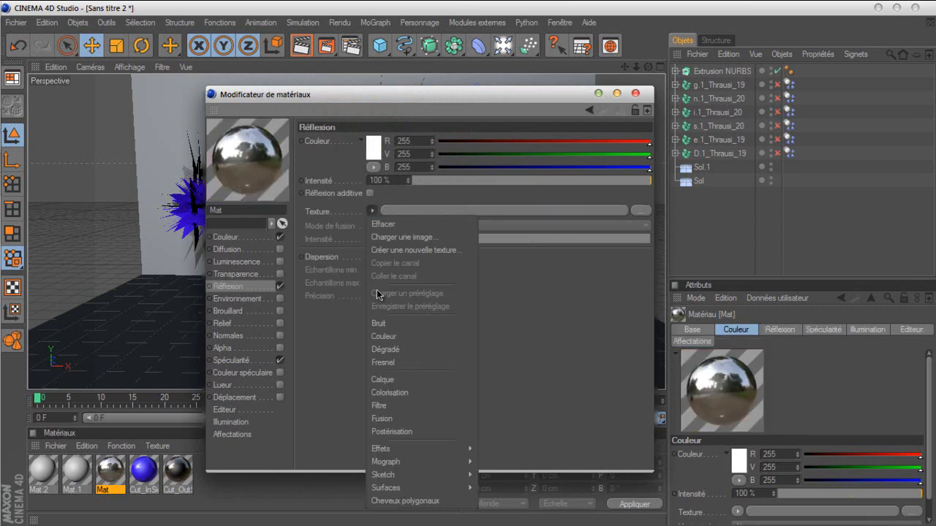
{"action": "left_click", "coordinate": [333, 325]}
{"action": "left_click_drag", "start_coordinate": [380, 180], "coordinate": [366, 179]}
{"action": "type", "text": "5"}
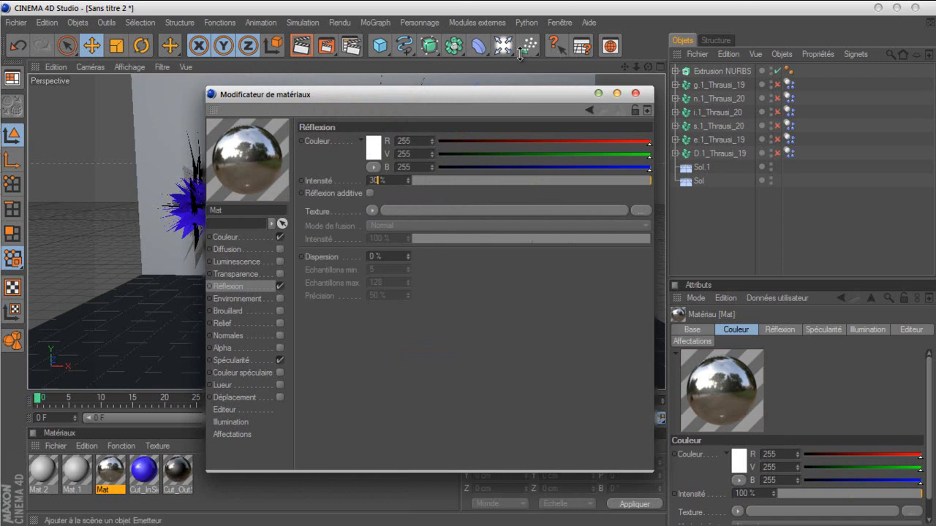
{"action": "key", "text": "Return"}
{"action": "left_click", "coordinate": [636, 93]}
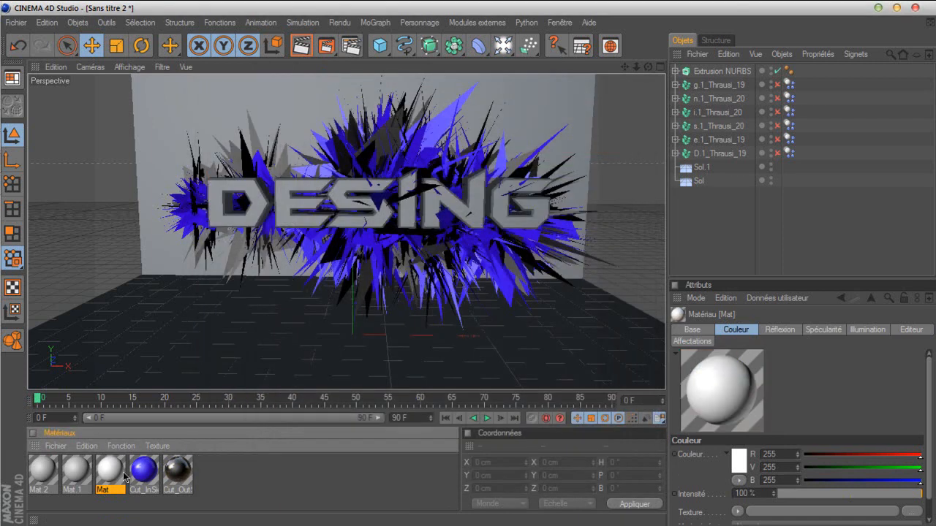
Set the Mat.1 material's colour to black (RGB 0, 0, 0).
{"action": "double_click", "coordinate": [76, 472]}
{"action": "left_click", "coordinate": [233, 237]}
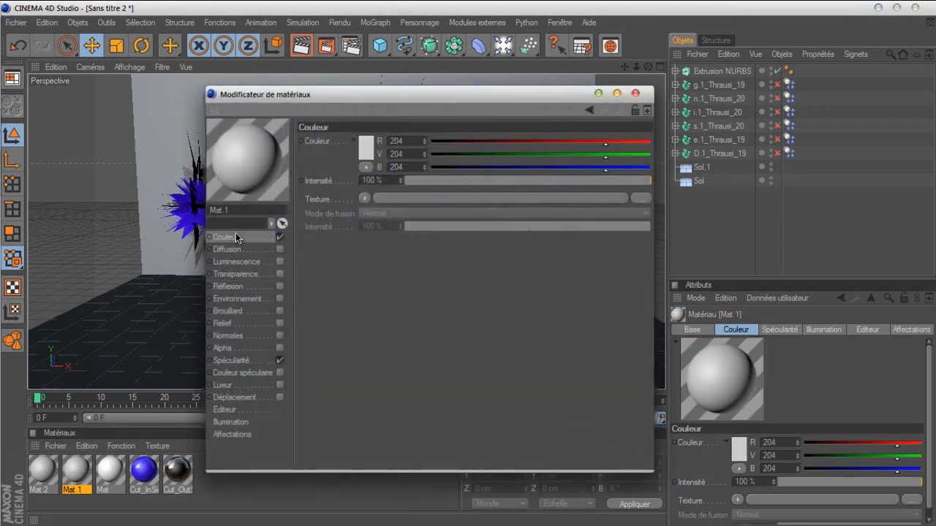
{"action": "left_click", "coordinate": [367, 150]}
{"action": "left_click_drag", "start_coordinate": [346, 126], "coordinate": [226, 212]}
{"action": "left_click", "coordinate": [337, 211]}
Enable reflection on the Mat.1 material at 30% intensity and close the material editor.
{"action": "left_click", "coordinate": [250, 299]}
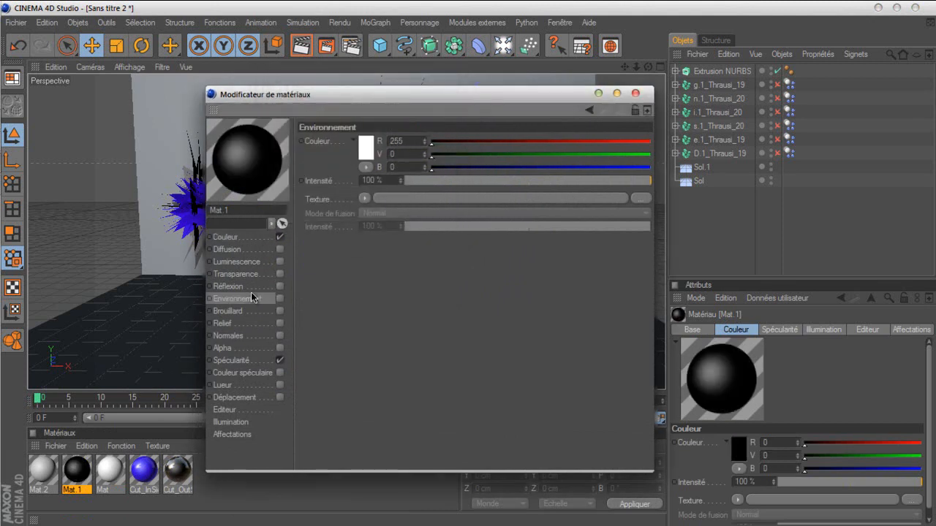
{"action": "left_click", "coordinate": [270, 286]}
{"action": "left_click", "coordinate": [279, 286]}
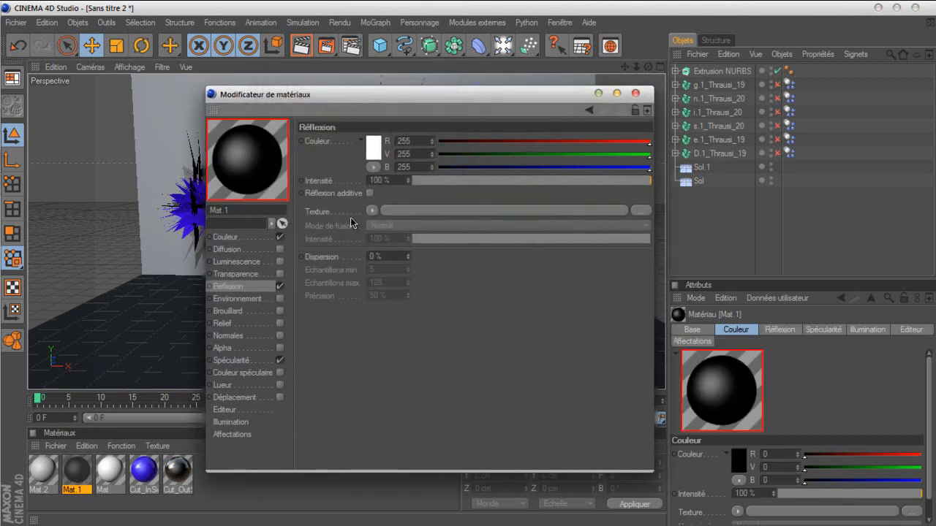
{"action": "double_click", "coordinate": [382, 180]}
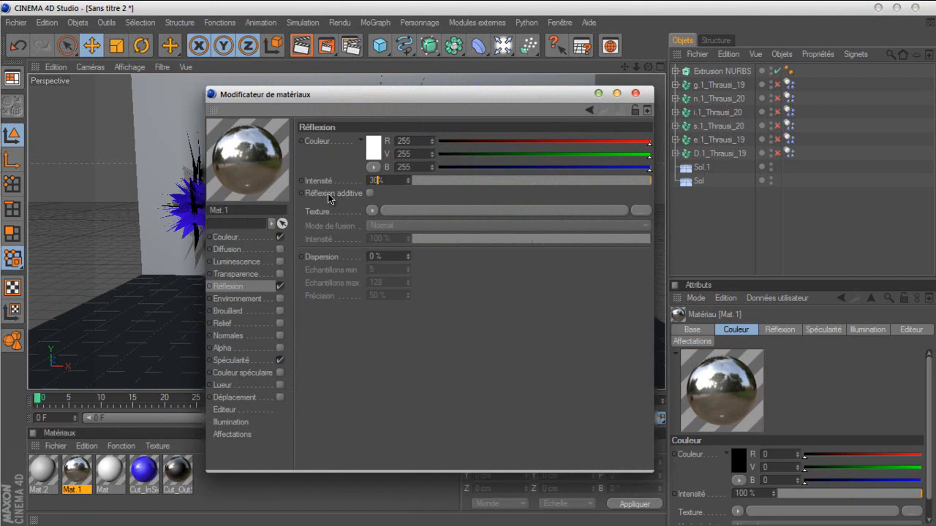
{"action": "left_click", "coordinate": [469, 356]}
{"action": "left_click", "coordinate": [635, 93]}
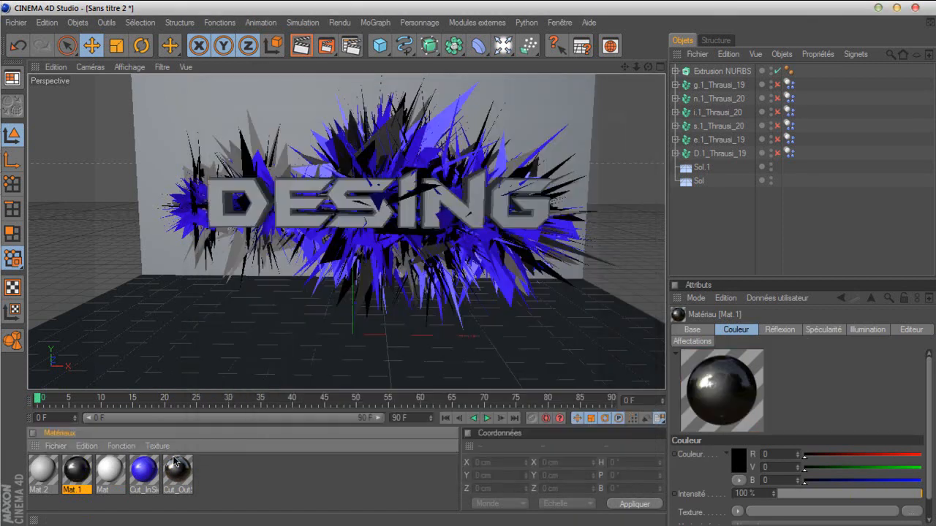
Set the Mat.2 material's colour to blue (RGB 0, 29, 255), enable its glow channel, and close the material editor.
{"action": "double_click", "coordinate": [42, 472]}
{"action": "left_click", "coordinate": [230, 239]}
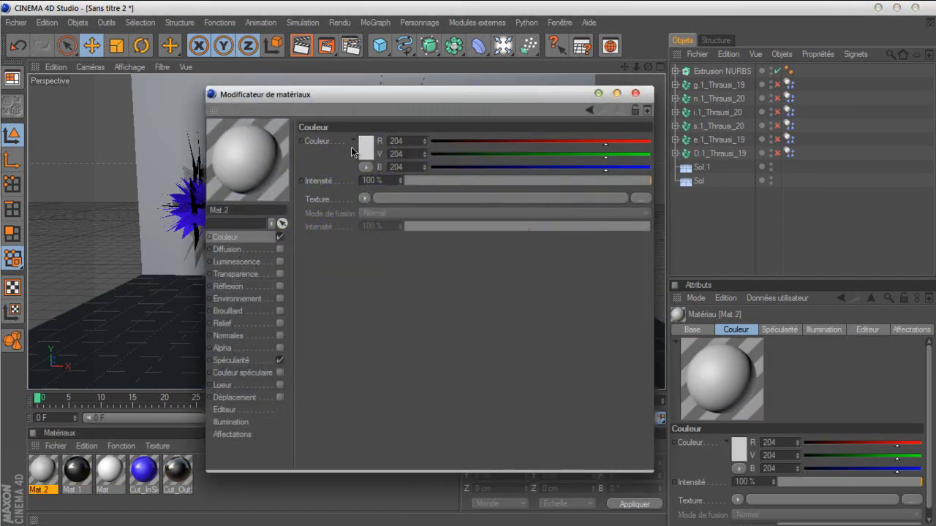
{"action": "left_click", "coordinate": [377, 144]}
{"action": "left_click", "coordinate": [418, 87]}
{"action": "left_click_drag", "start_coordinate": [359, 112], "coordinate": [398, 88]}
{"action": "left_click", "coordinate": [347, 203]}
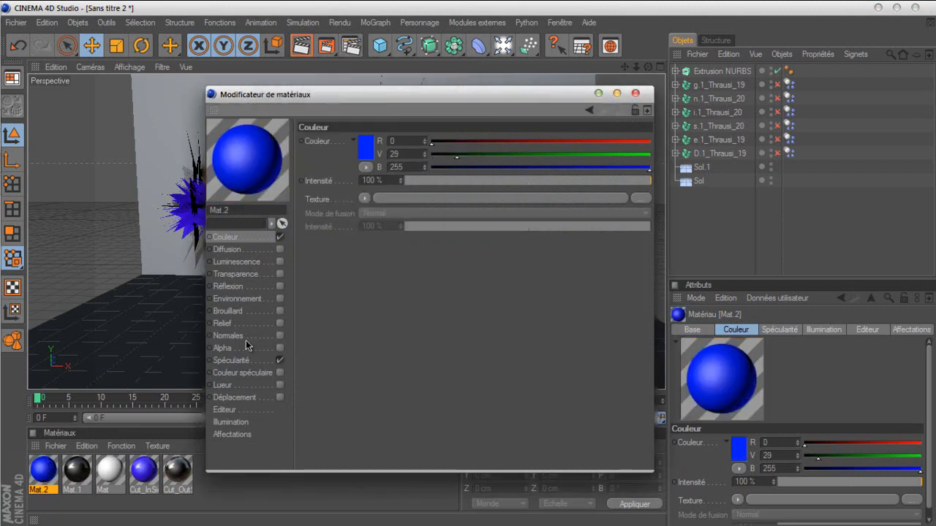
{"action": "left_click", "coordinate": [280, 385]}
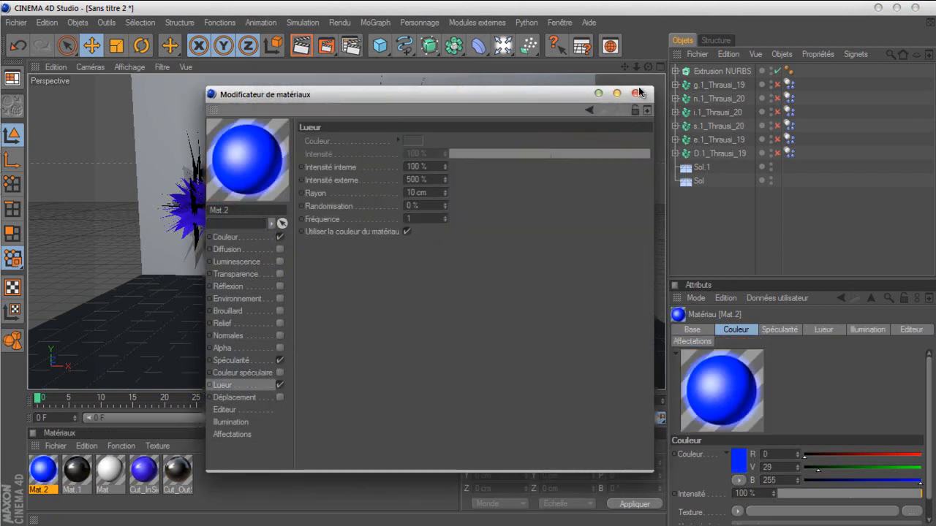
{"action": "left_click", "coordinate": [635, 93]}
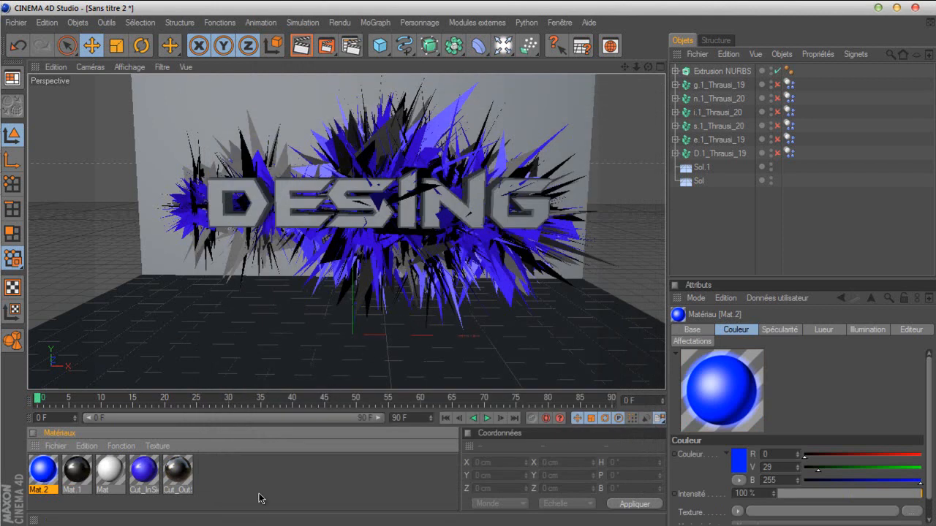
Apply the Mat, Mat.1 and Mat.2 materials to the extruded text.
{"action": "left_click_drag", "start_coordinate": [115, 480], "coordinate": [334, 193]}
{"action": "left_click_drag", "start_coordinate": [285, 213], "coordinate": [284, 215]}
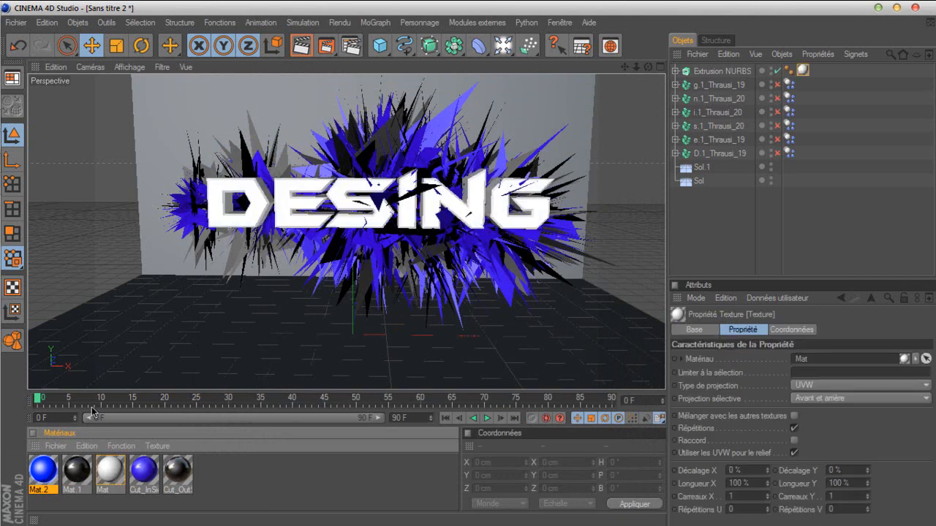
{"action": "left_click_drag", "start_coordinate": [76, 483], "coordinate": [229, 227]}
{"action": "left_click_drag", "start_coordinate": [55, 477], "coordinate": [192, 216]}
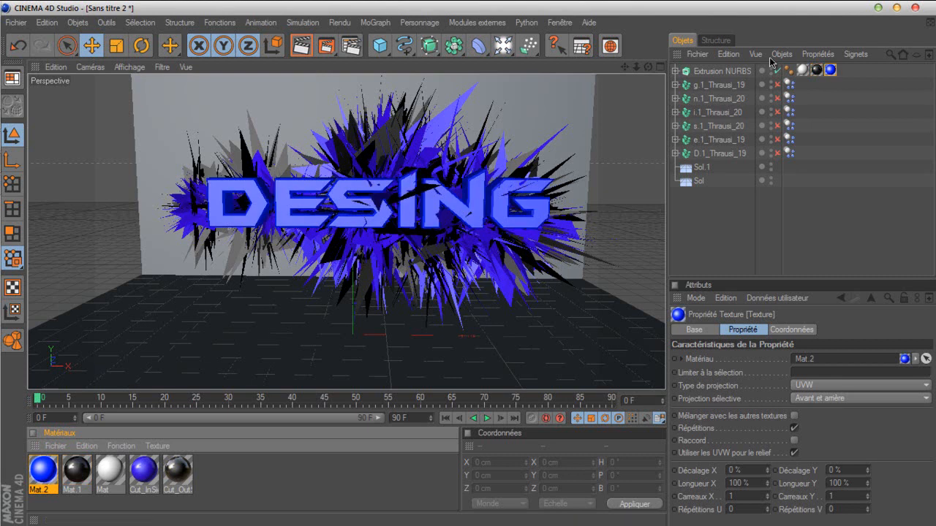
Reorder the extruded text's material tags to Mat.2, Mat, Mat.1 and limit the Mat.1 texture to selection C1.
{"action": "left_click_drag", "start_coordinate": [802, 71], "coordinate": [845, 68]}
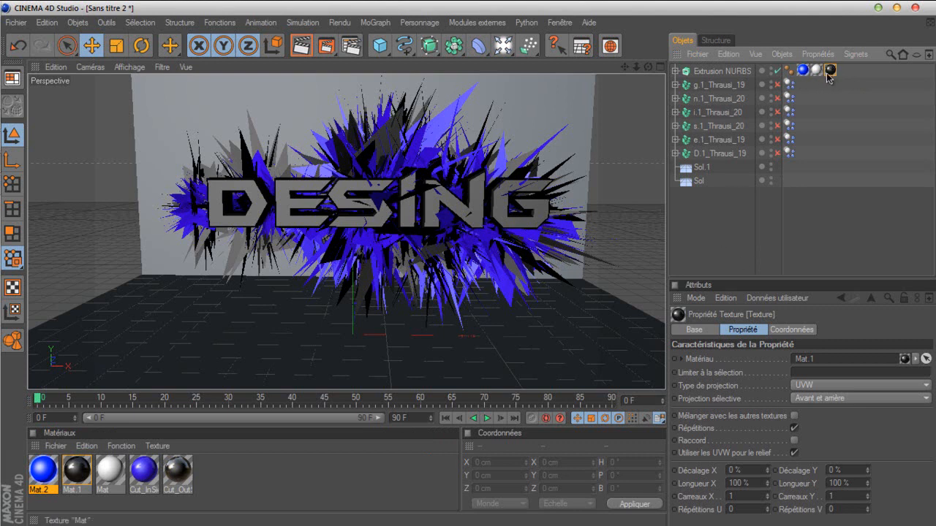
{"action": "left_click", "coordinate": [840, 373]}
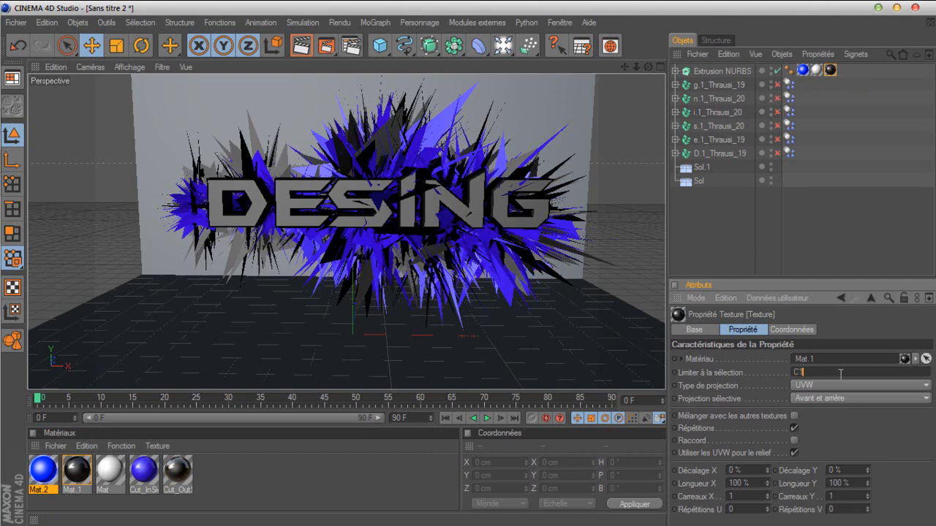
{"action": "key", "text": "Return"}
{"action": "left_click", "coordinate": [704, 241]}
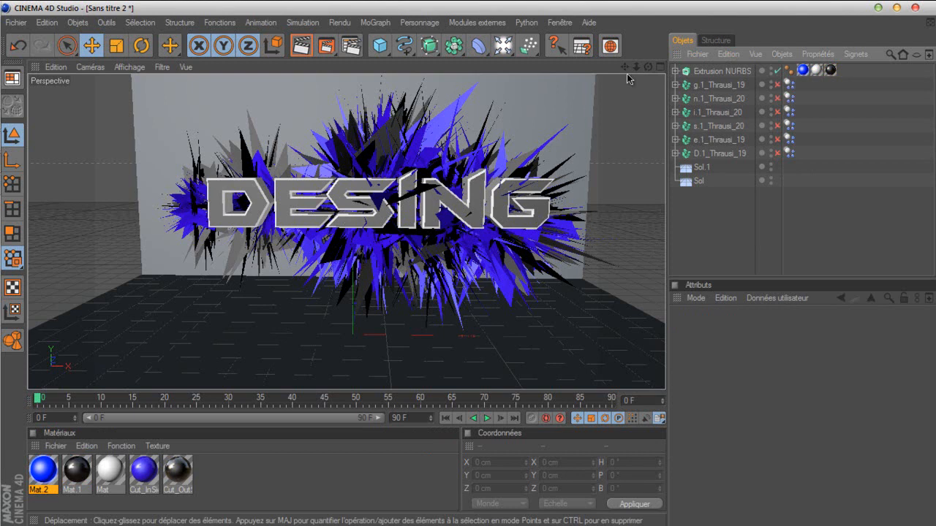
Break the extruded text into 20 random pieces with Thrausi and close its window.
{"action": "left_click_drag", "start_coordinate": [649, 67], "coordinate": [472, 267]}
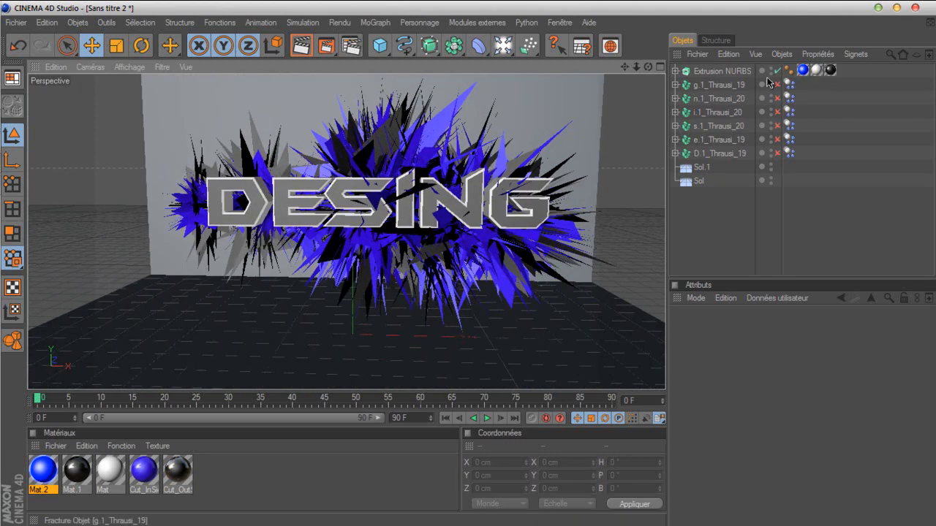
{"action": "left_click", "coordinate": [740, 72]}
{"action": "left_click", "coordinate": [477, 23]}
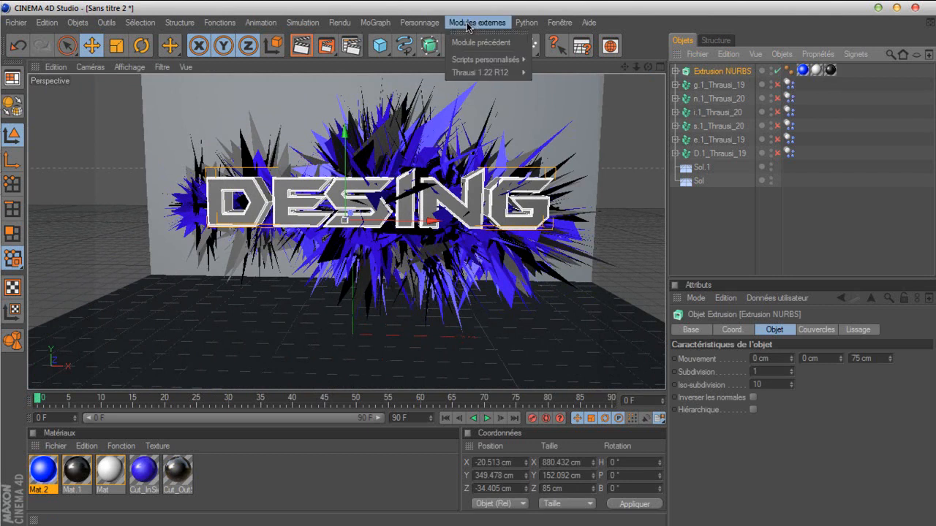
{"action": "mouse_move", "coordinate": [522, 72]}
{"action": "left_click", "coordinate": [557, 78]}
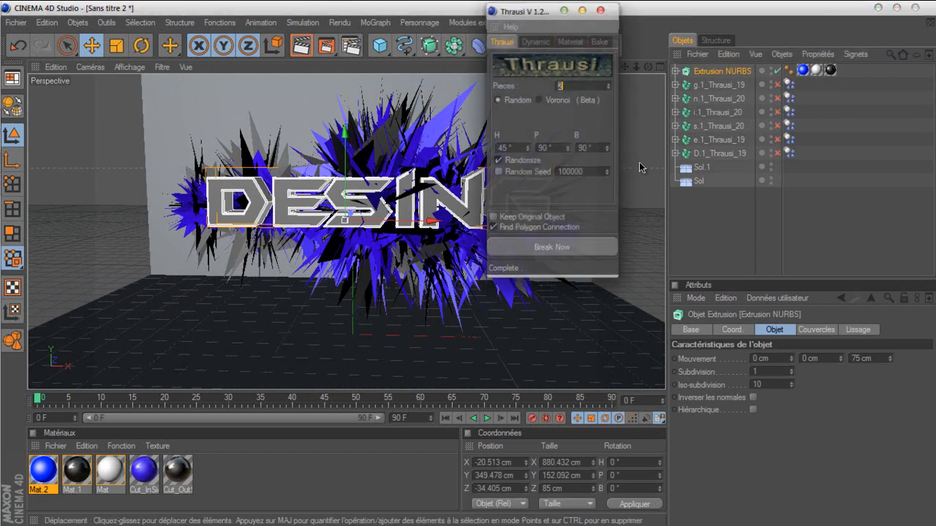
{"action": "left_click", "coordinate": [577, 250]}
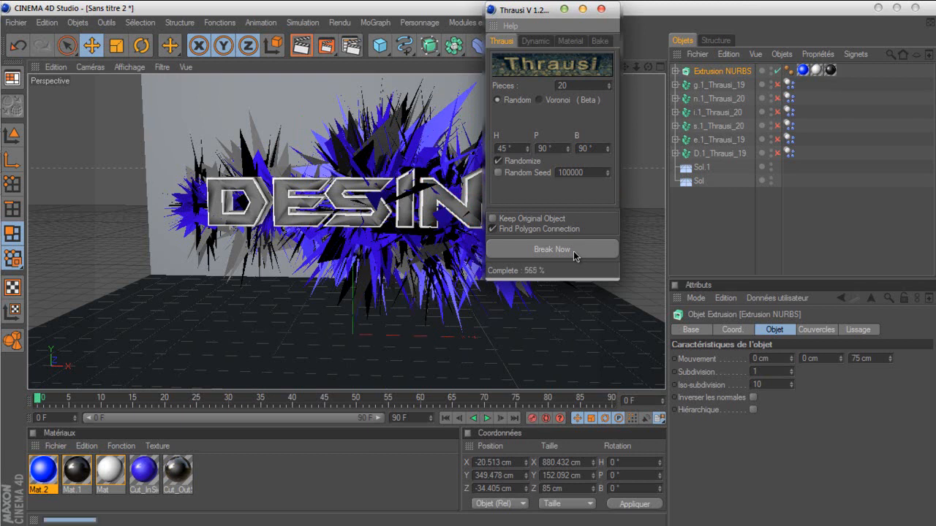
{"action": "left_click", "coordinate": [601, 8]}
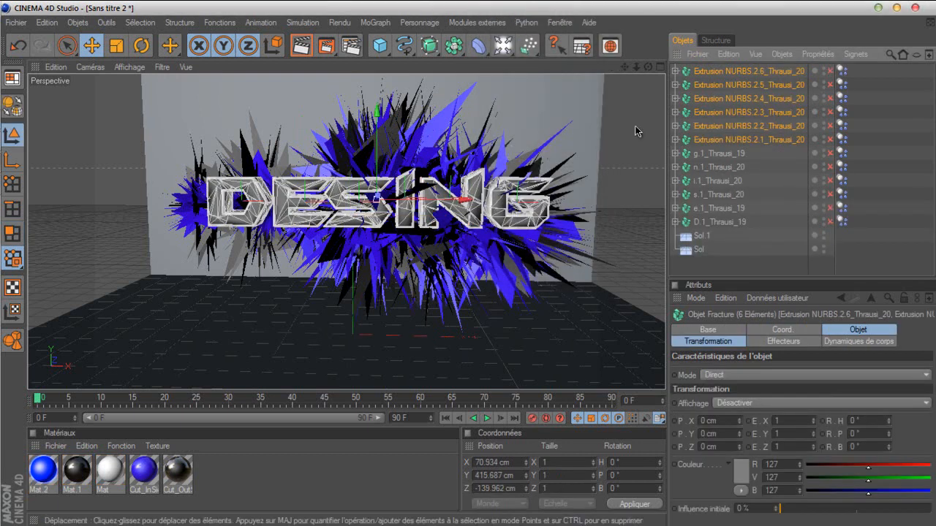
Bank the fractured letter G by about -15° and the letter N by about 10°.
{"action": "left_click", "coordinate": [736, 72]}
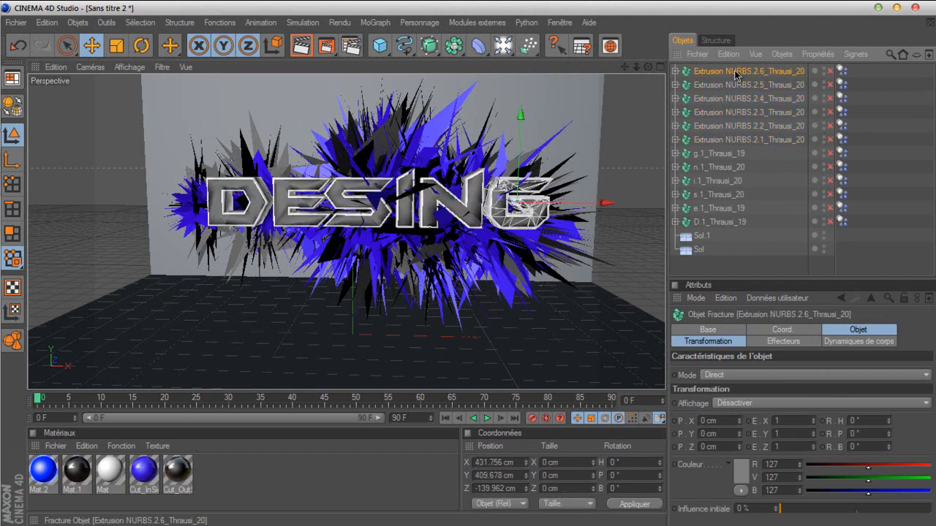
{"action": "left_click", "coordinate": [141, 45]}
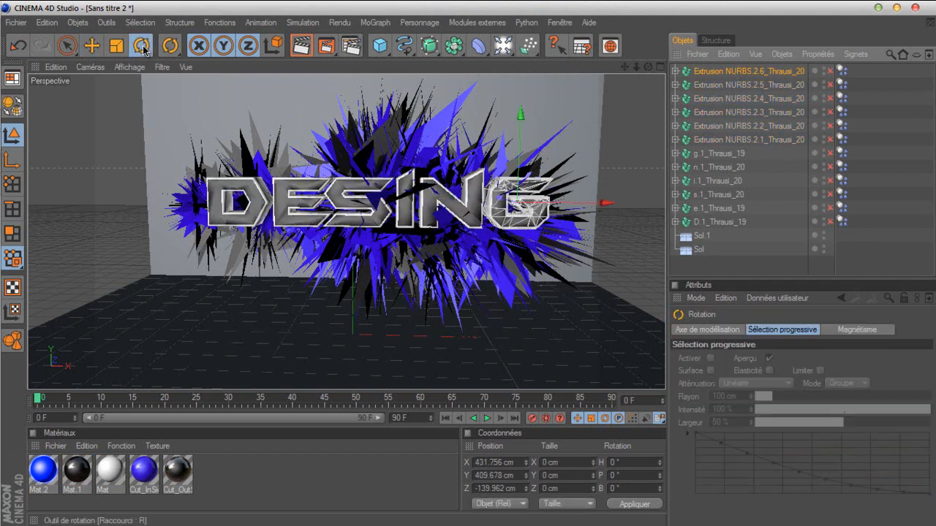
{"action": "left_click_drag", "start_coordinate": [516, 179], "coordinate": [500, 162]}
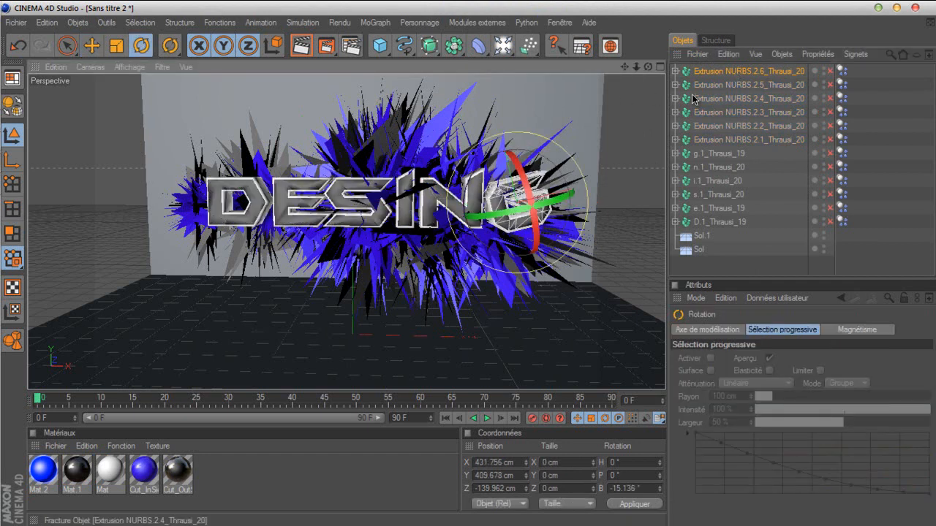
{"action": "left_click", "coordinate": [486, 161]}
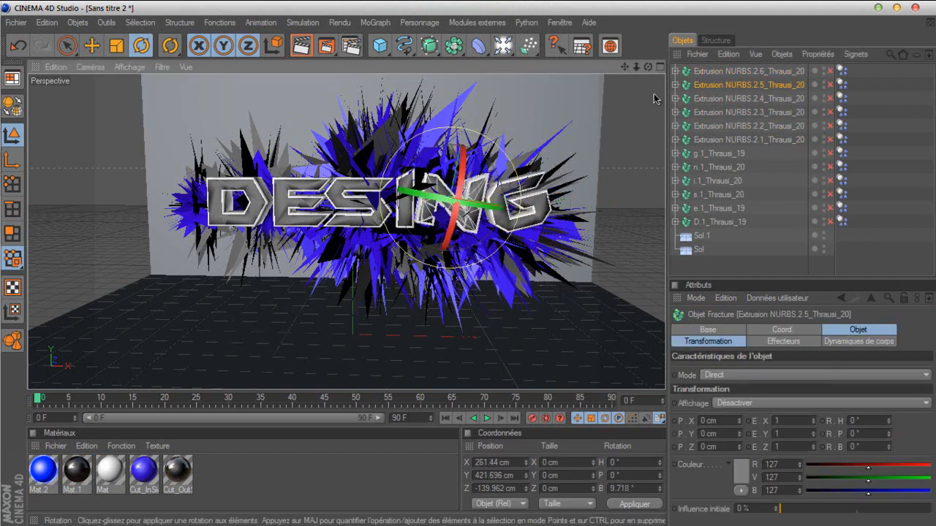
Pitch the fractured letter E by about 16° and the letter S by about -17°.
{"action": "left_click", "coordinate": [359, 186]}
{"action": "left_click_drag", "start_coordinate": [299, 172], "coordinate": [316, 191]}
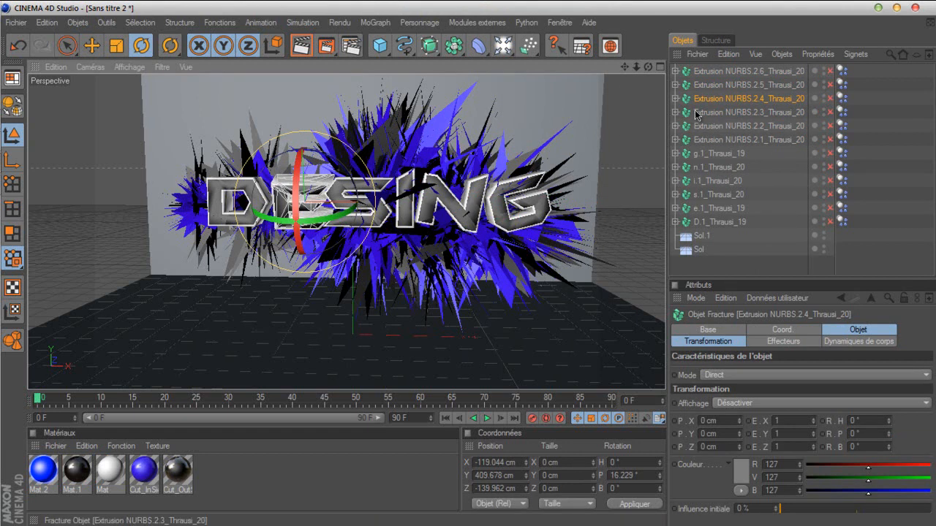
{"action": "left_click", "coordinate": [352, 193]}
{"action": "left_click_drag", "start_coordinate": [360, 176], "coordinate": [373, 159]}
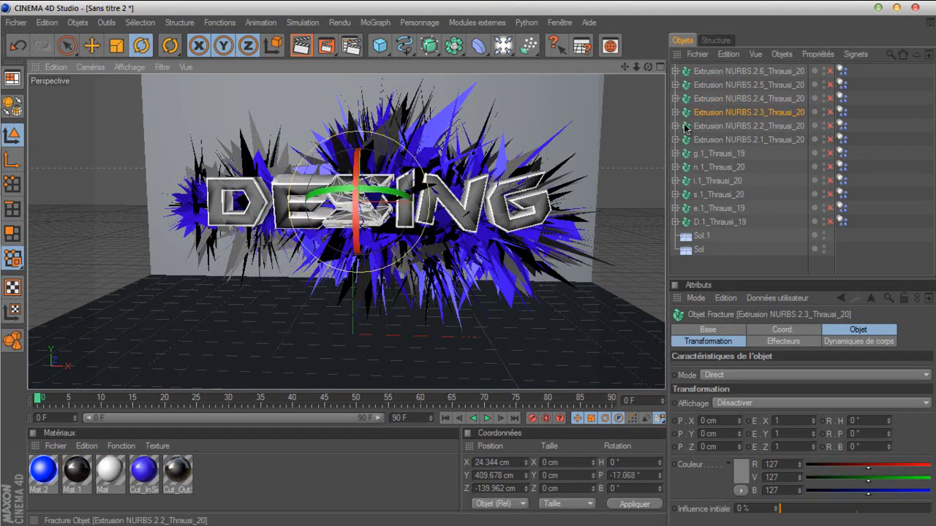
Bank the fractured letter I by about -6° and the letter D by about -15°, and deselect everything.
{"action": "left_click", "coordinate": [747, 126]}
{"action": "left_click_drag", "start_coordinate": [384, 145], "coordinate": [377, 148]}
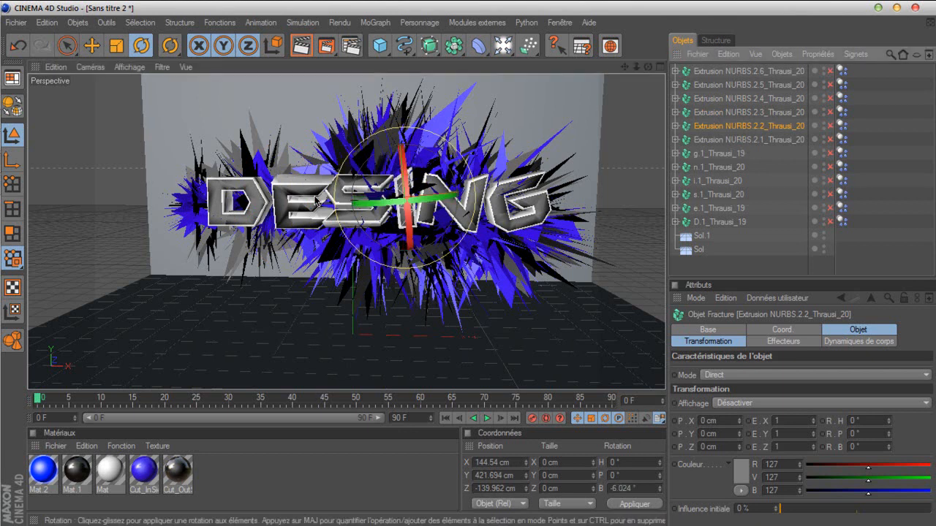
{"action": "left_click", "coordinate": [731, 139]}
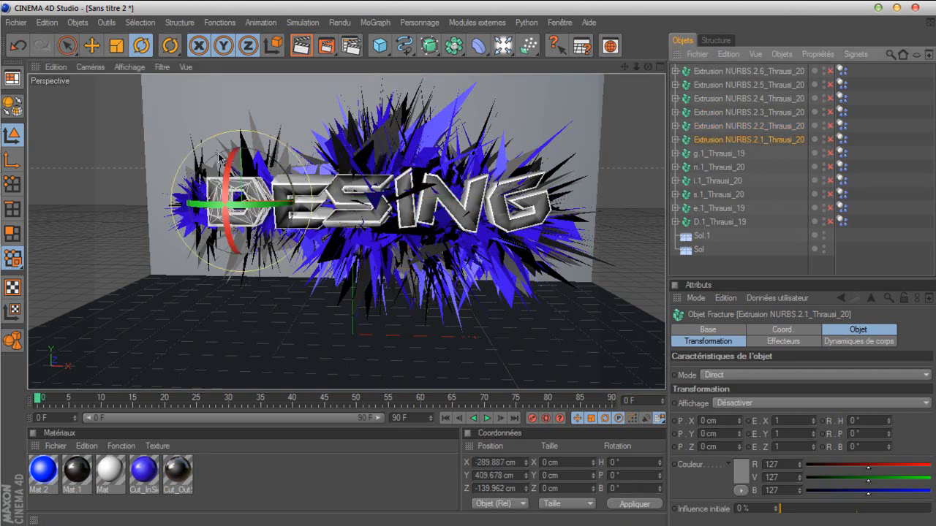
{"action": "left_click_drag", "start_coordinate": [242, 166], "coordinate": [232, 192]}
{"action": "left_click", "coordinate": [68, 46]}
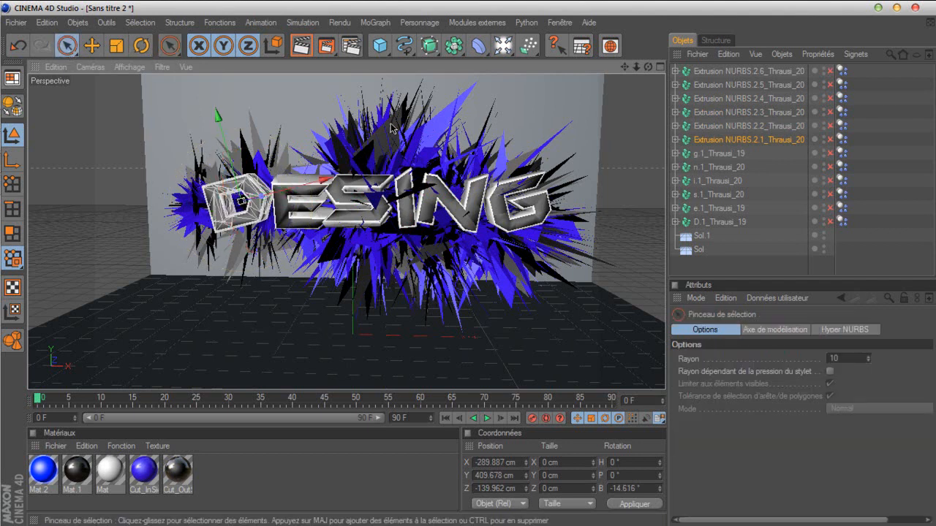
{"action": "left_click", "coordinate": [704, 269]}
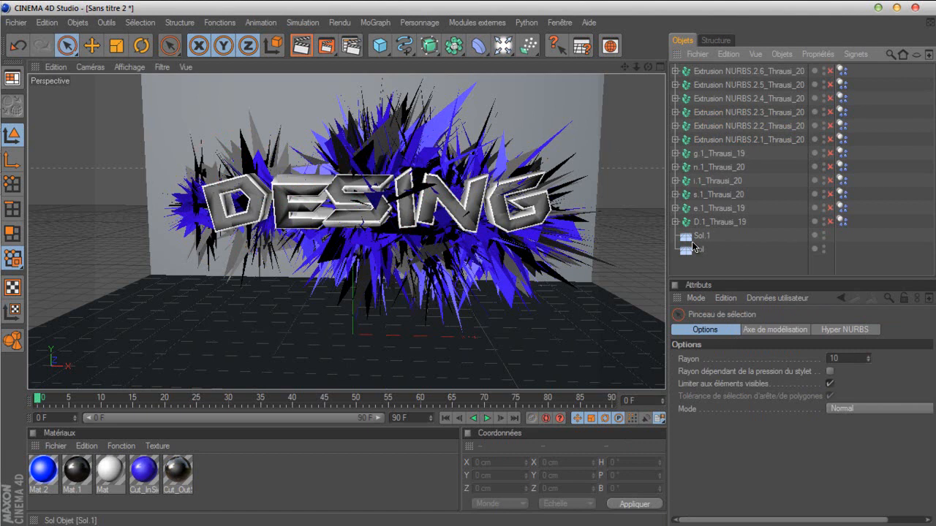
Add a MoGraph Fracture object and nest the six Extrusion NURBS Thrausi objects under it.
{"action": "left_click", "coordinate": [375, 23]}
{"action": "left_click", "coordinate": [387, 145]}
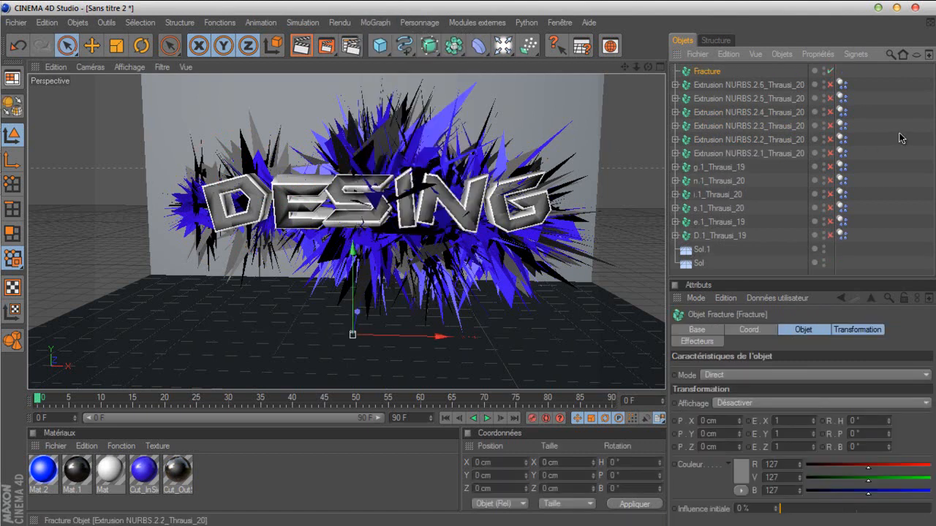
{"action": "left_click_drag", "start_coordinate": [857, 151], "coordinate": [700, 72]}
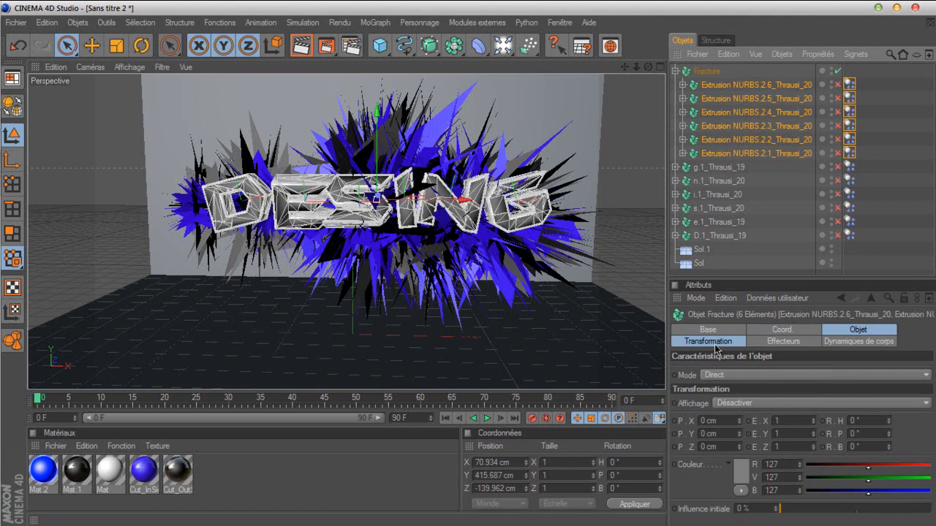
Try a transformation with 9° heading rotation and 0.7 Y scale on the six nested Thrausi objects, and deselect them.
{"action": "left_click", "coordinate": [715, 343]}
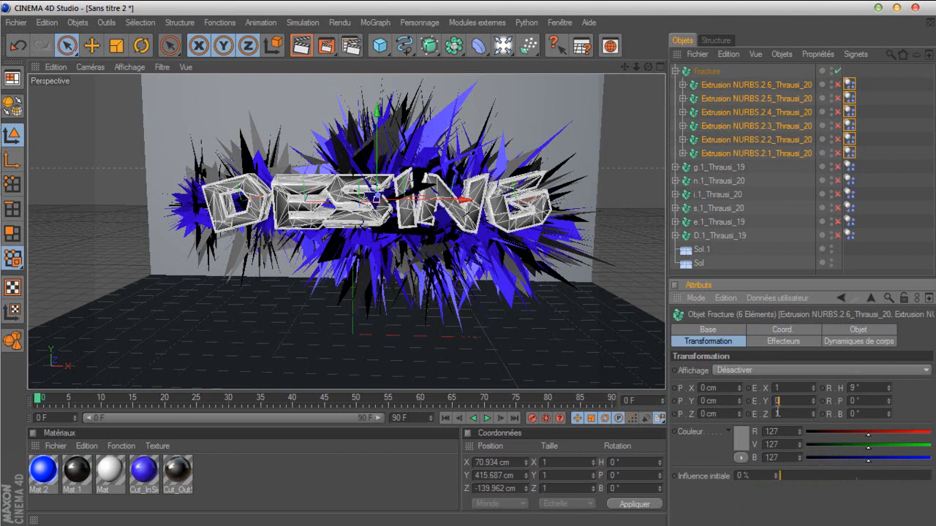
{"action": "type", "text": ".7"}
{"action": "left_click", "coordinate": [882, 257]}
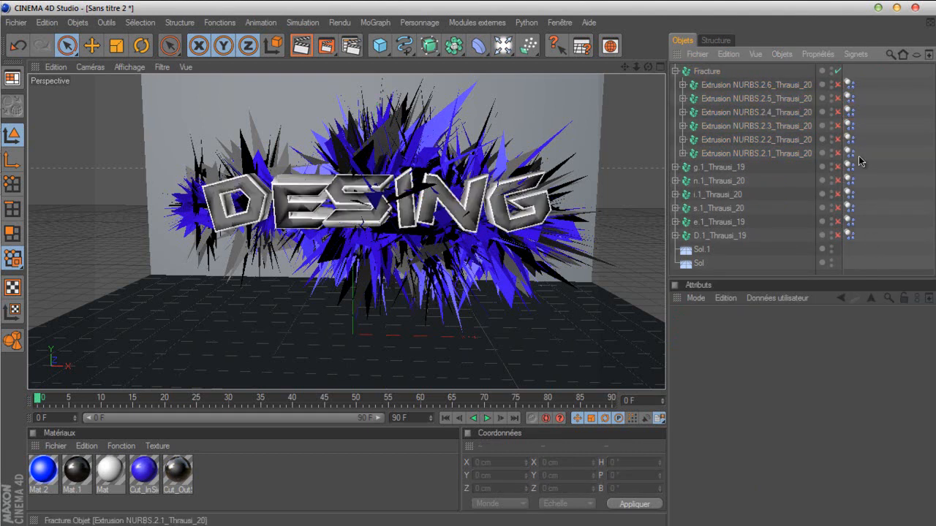
Ungroup the six nested Thrausi objects so their pieces sit directly under the Fracture object, and collapse its hierarchy.
{"action": "left_click_drag", "start_coordinate": [834, 154], "coordinate": [712, 83]}
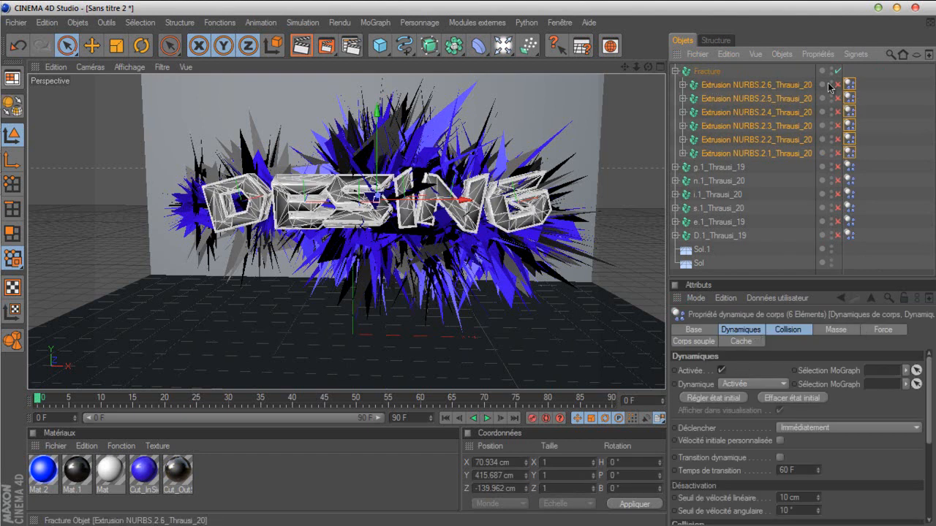
{"action": "left_click", "coordinate": [782, 54]}
{"action": "left_click", "coordinate": [797, 204]}
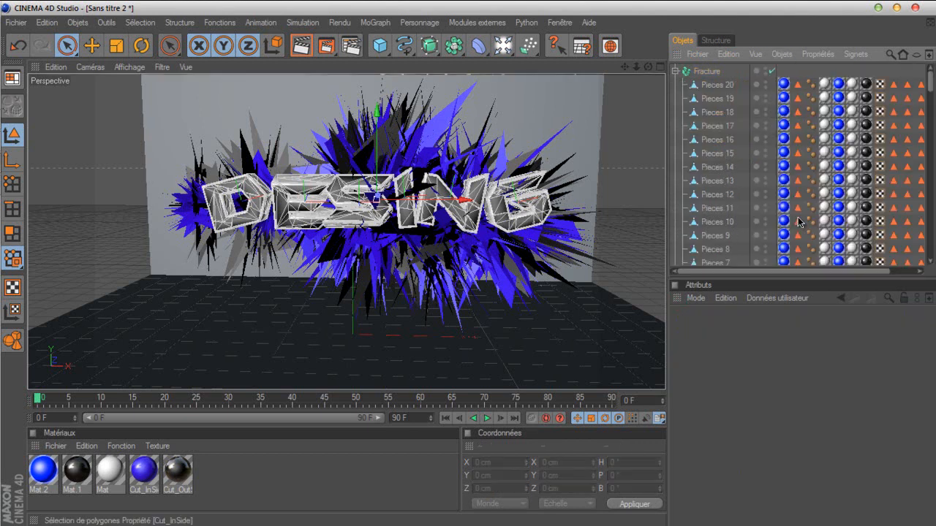
{"action": "left_click", "coordinate": [675, 72]}
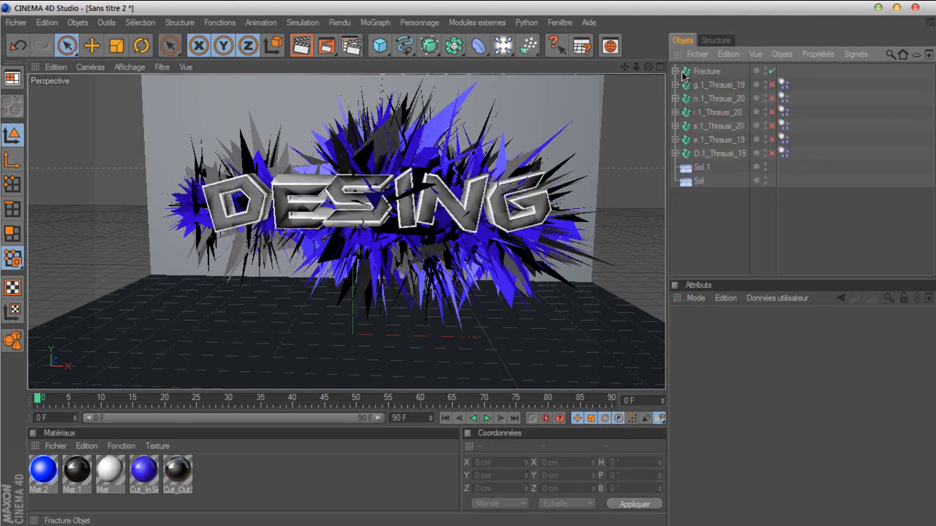
Set the Fracture object's transformation to 9° heading rotation and 0.7 scale in Y and Z, and deselect it.
{"action": "left_click", "coordinate": [697, 72]}
{"action": "left_click", "coordinate": [857, 330]}
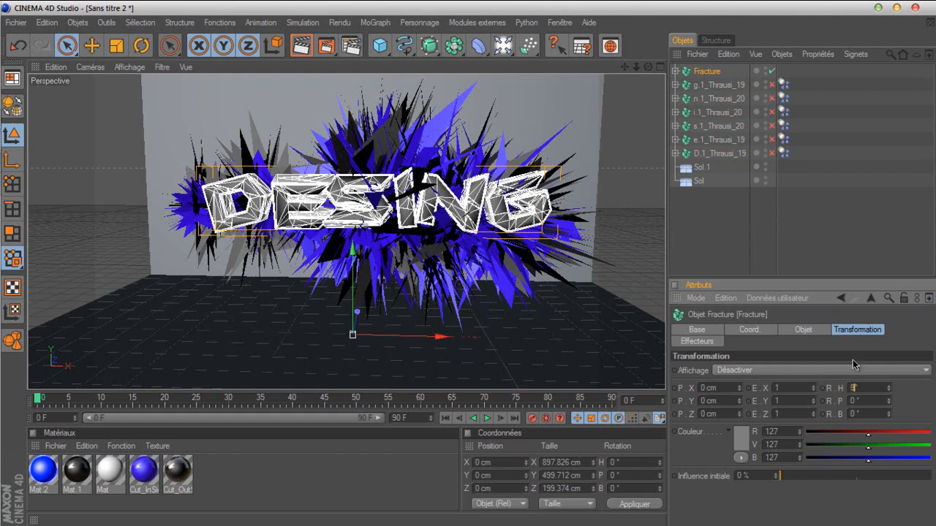
{"action": "left_click", "coordinate": [804, 404]}
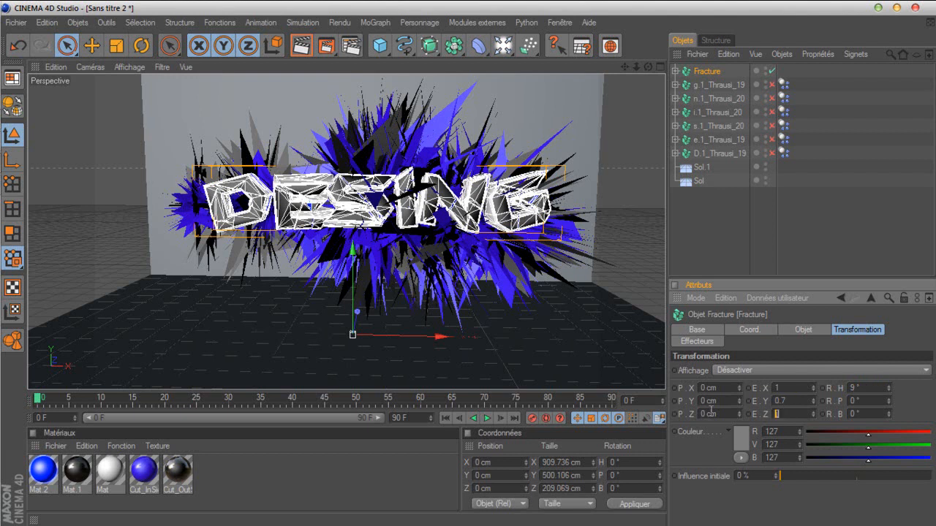
{"action": "type", "text": "0"}
{"action": "key", "text": "Return"}
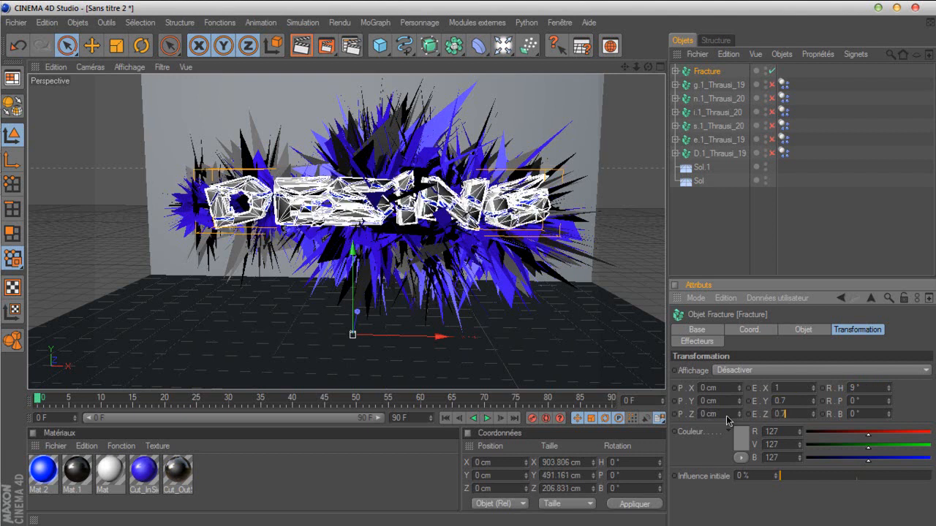
{"action": "type", "text": ".7"}
{"action": "left_click", "coordinate": [708, 258]}
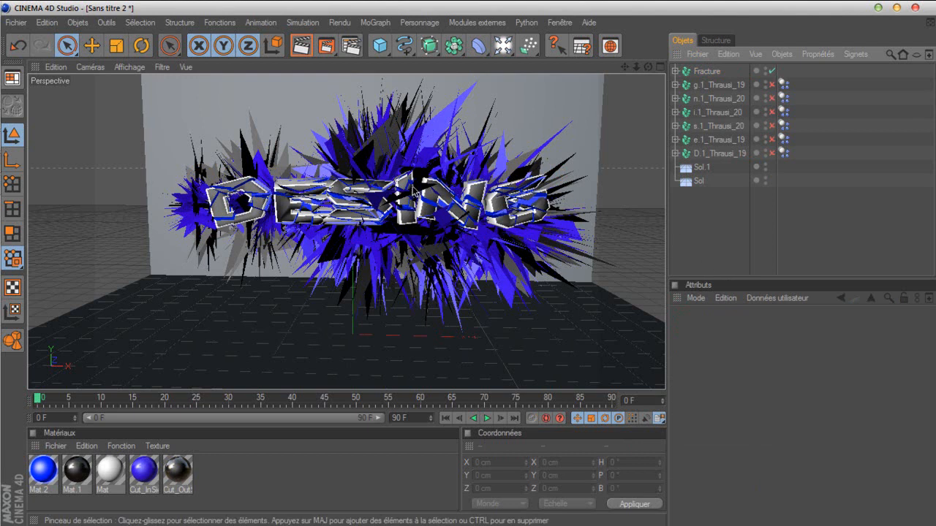
Shift the Fracture object slightly along its Z axis towards the camera, and deselect it.
{"action": "left_click", "coordinate": [706, 71]}
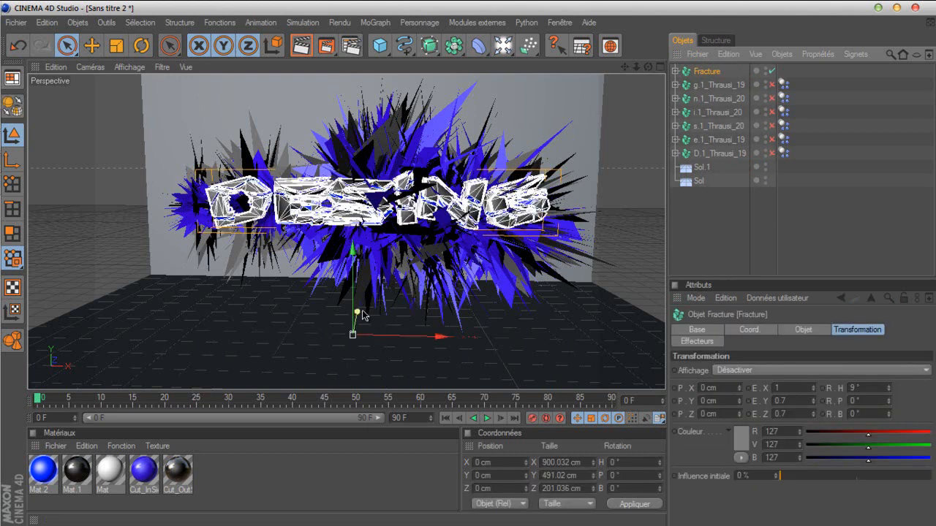
{"action": "left_click_drag", "start_coordinate": [360, 318], "coordinate": [359, 332]}
{"action": "left_click", "coordinate": [693, 230]}
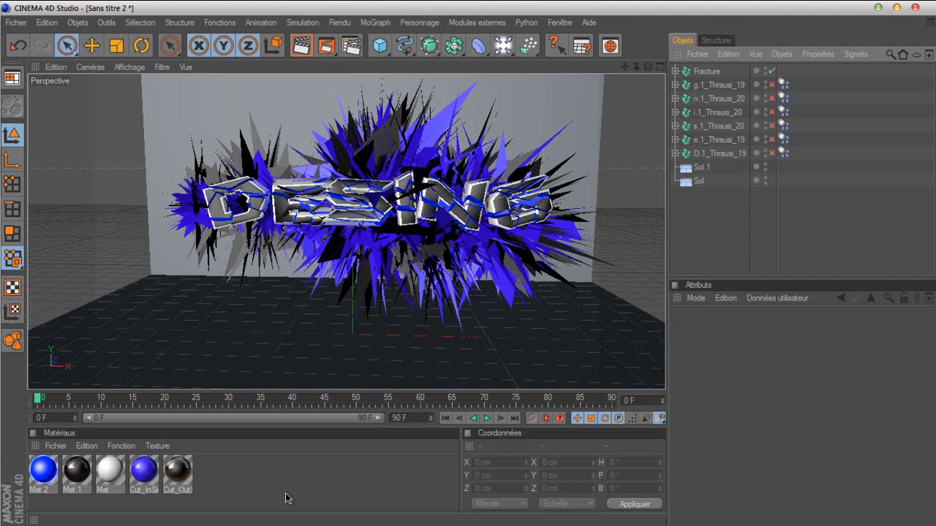
Create a new material and set its colour to black.
{"action": "left_click", "coordinate": [270, 462]}
{"action": "double_click", "coordinate": [231, 466]}
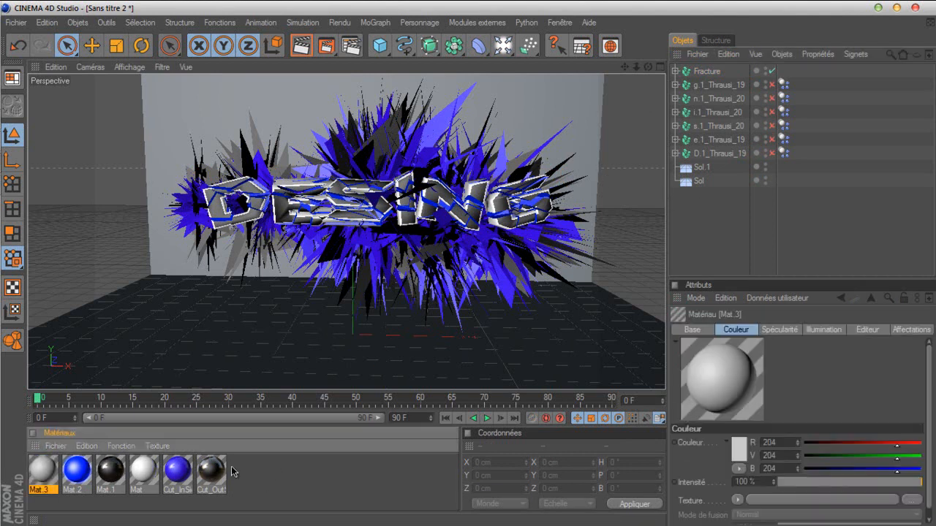
{"action": "double_click", "coordinate": [44, 470]}
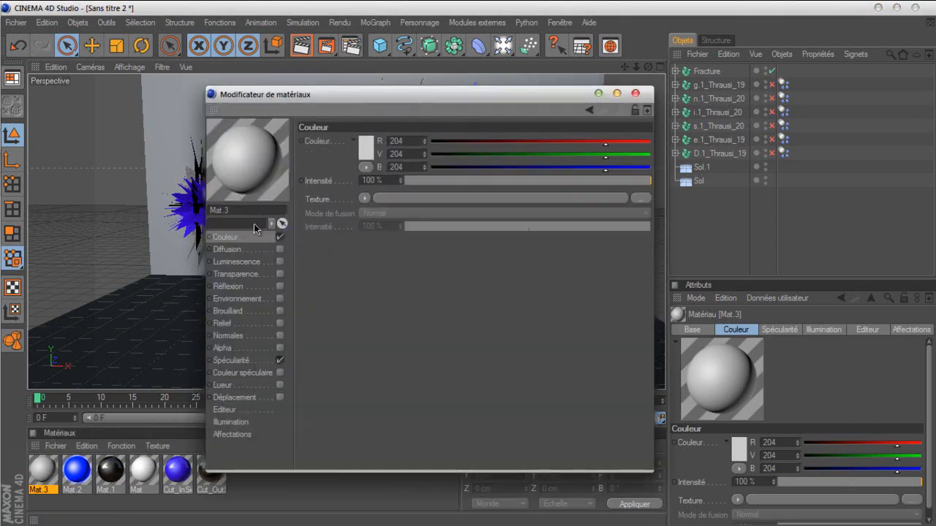
{"action": "left_click", "coordinate": [369, 150]}
{"action": "left_click", "coordinate": [340, 215]}
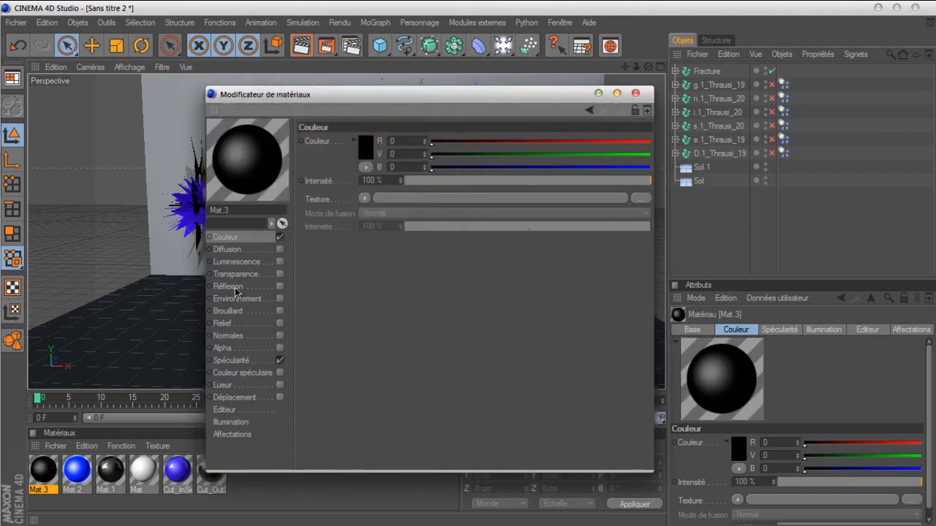
Give the black material a reduced-intensity reflection with a Fresnel texture mixed at 13%, and apply it to both Sol objects.
{"action": "left_click", "coordinate": [241, 286]}
{"action": "left_click", "coordinate": [278, 286]}
{"action": "left_click", "coordinate": [372, 210]}
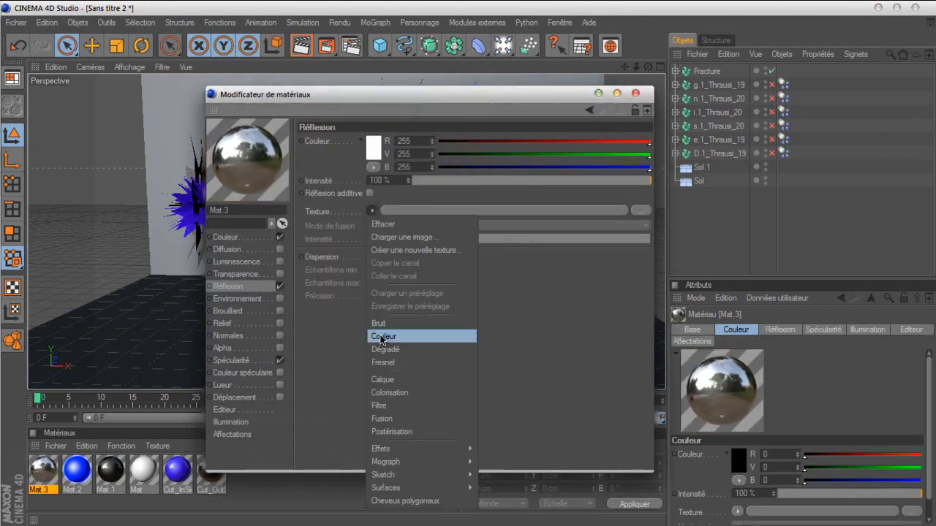
{"action": "left_click", "coordinate": [388, 363]}
{"action": "left_click", "coordinate": [447, 277]}
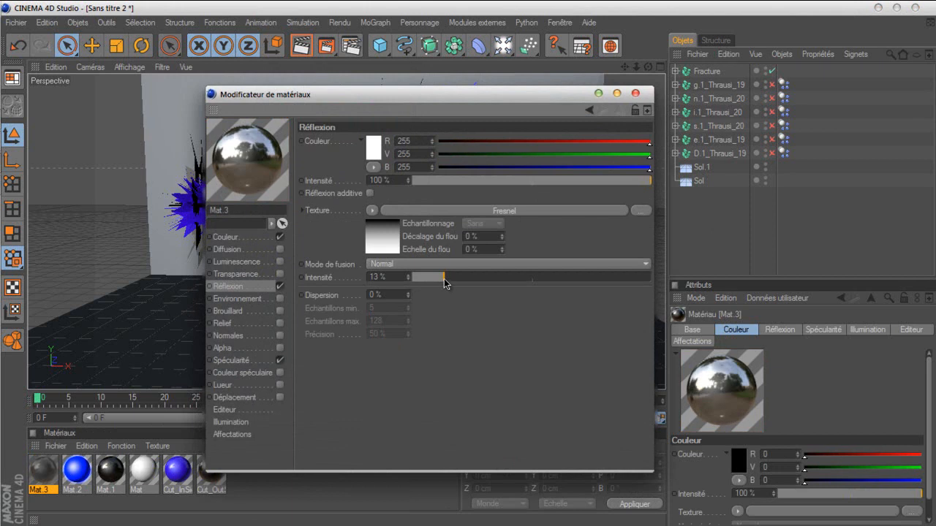
{"action": "left_click", "coordinate": [448, 180]}
{"action": "left_click", "coordinate": [635, 93]}
{"action": "left_click_drag", "start_coordinate": [173, 342], "coordinate": [173, 342]}
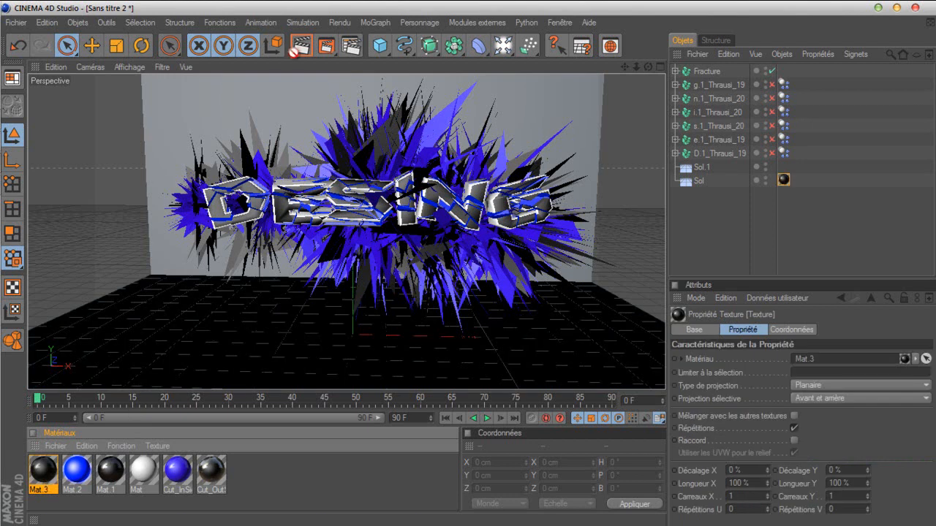
Add a light with soft shadow maps and place it in front of the text at about Y 475 cm, Z -696 cm.
{"action": "left_click", "coordinate": [503, 45]}
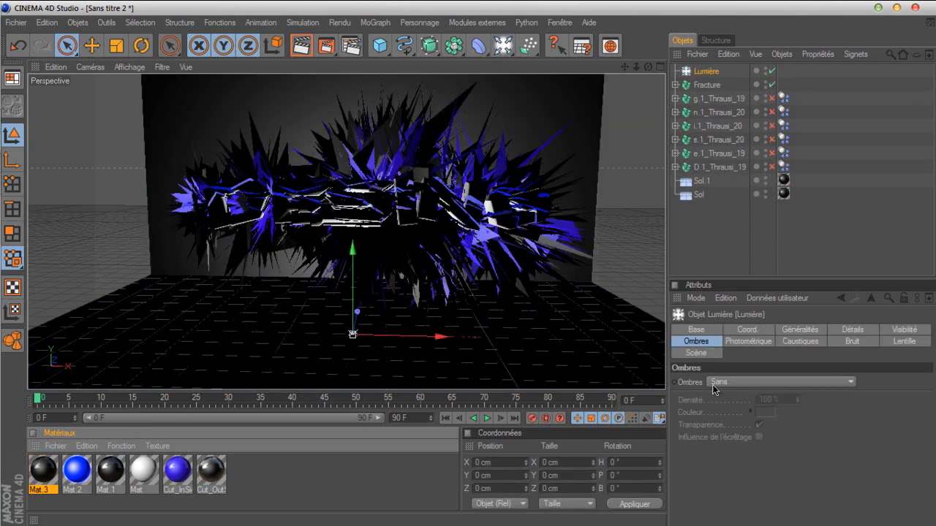
{"action": "left_click", "coordinate": [713, 385]}
{"action": "left_click", "coordinate": [719, 414]}
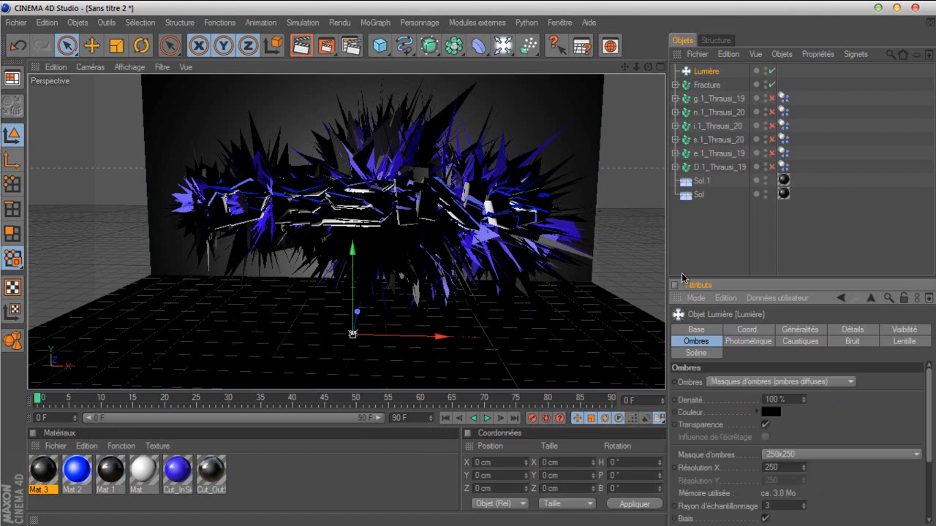
{"action": "left_click_drag", "start_coordinate": [351, 291], "coordinate": [364, 236]}
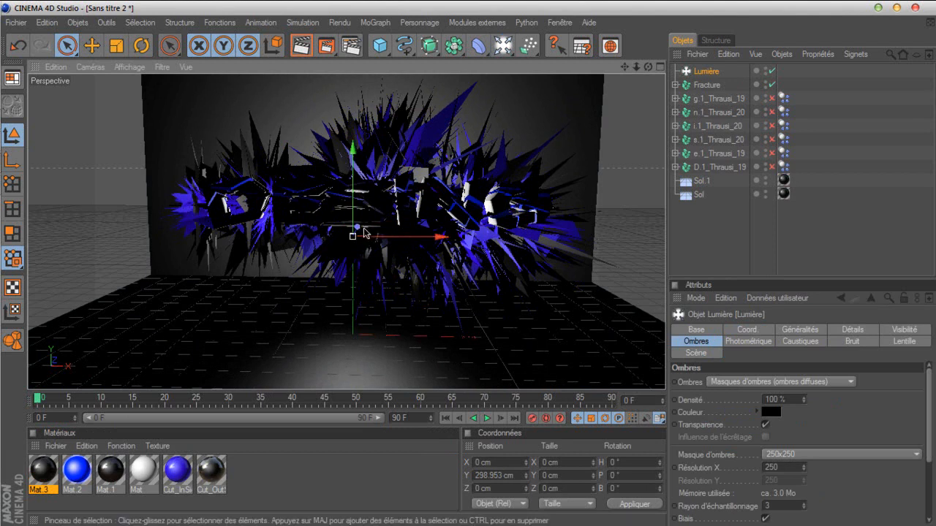
{"action": "left_click_drag", "start_coordinate": [361, 229], "coordinate": [468, 273]}
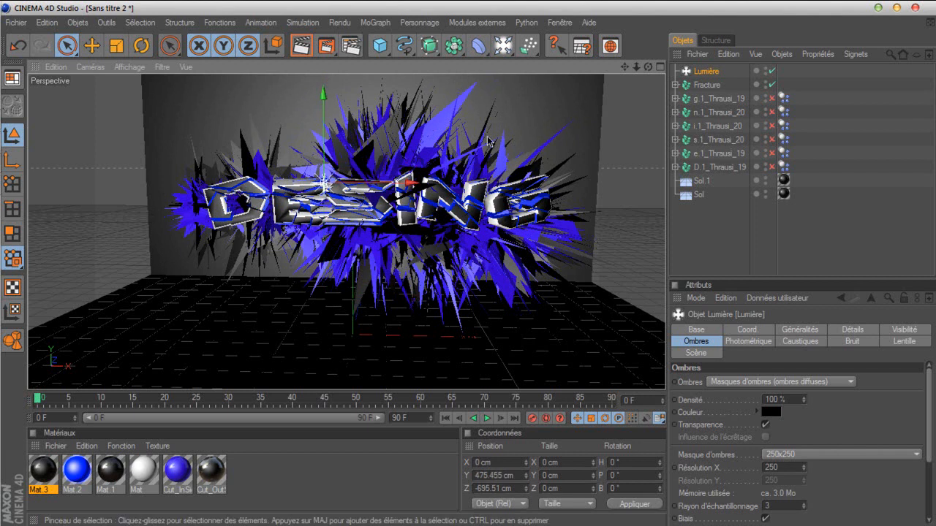
Render the perspective view to check the lit scene, and deselect the light.
{"action": "left_click", "coordinate": [303, 47]}
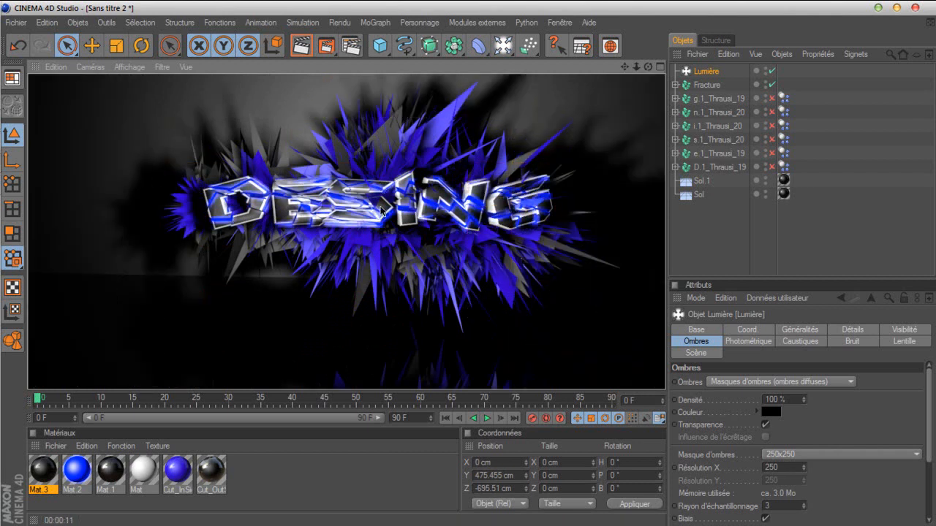
{"action": "left_click", "coordinate": [880, 8]}
{"action": "mouse_move", "coordinate": [2, 283]}
{"action": "left_click", "coordinate": [22, 166]}
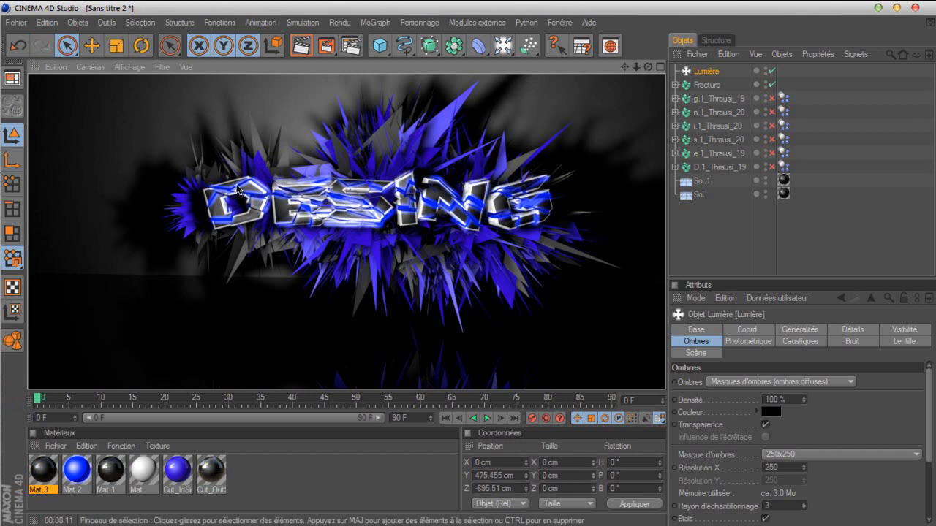
{"action": "left_click", "coordinate": [706, 241]}
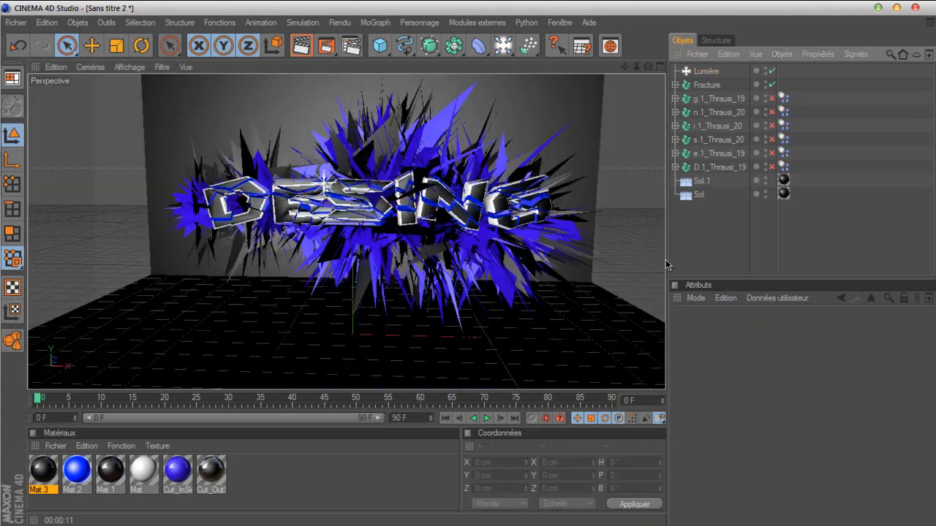
Try enabling glow on the Cut_InSide material and disabling it on Mat.2, and render the view to compare.
{"action": "double_click", "coordinate": [177, 471]}
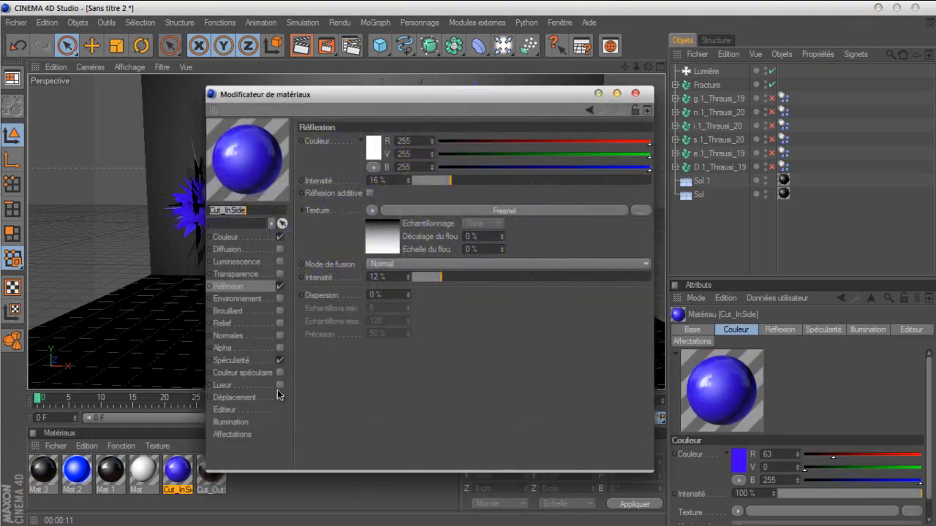
{"action": "left_click", "coordinate": [279, 386]}
{"action": "left_click", "coordinate": [635, 94]}
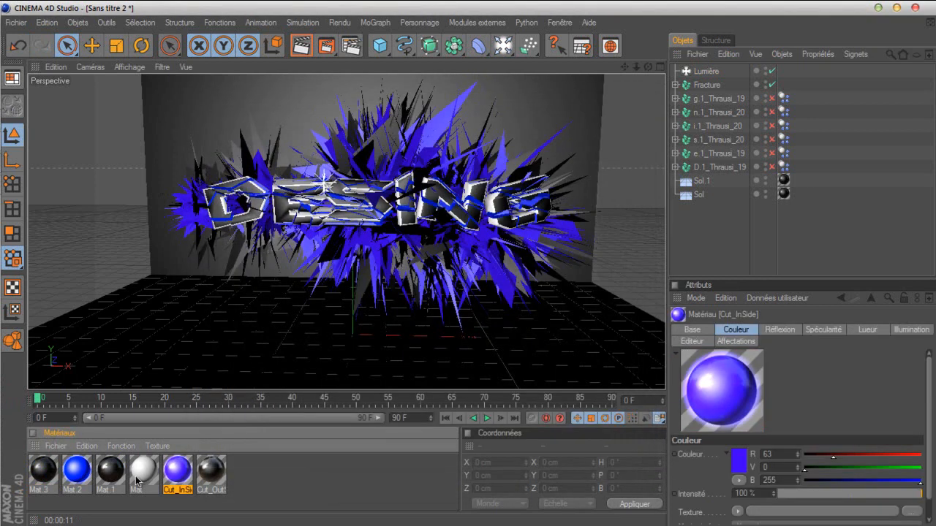
{"action": "double_click", "coordinate": [76, 472]}
{"action": "left_click", "coordinate": [279, 386]}
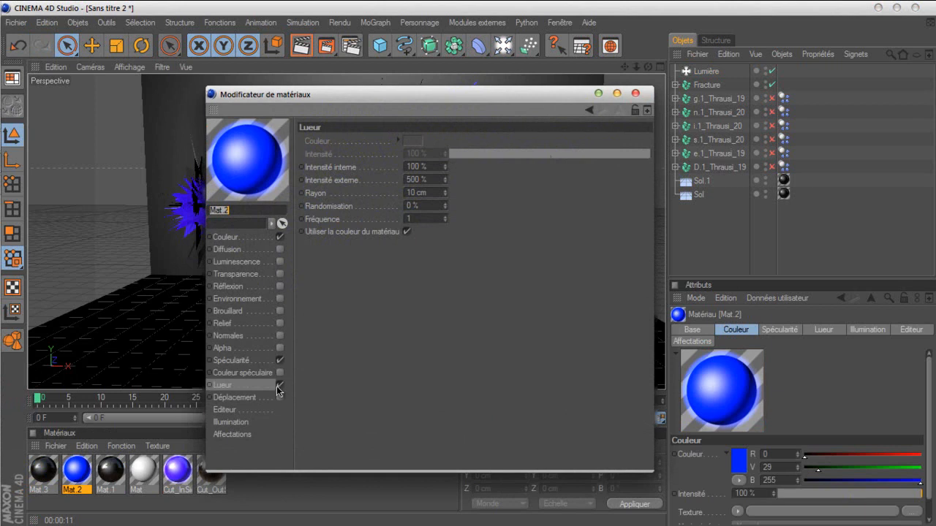
{"action": "left_click", "coordinate": [636, 95]}
{"action": "left_click", "coordinate": [309, 56]}
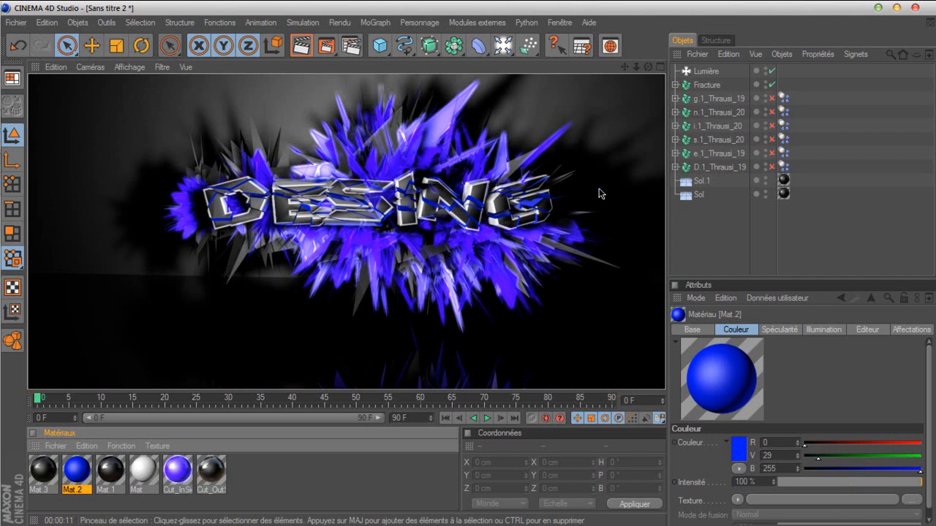
{"action": "left_click", "coordinate": [721, 244]}
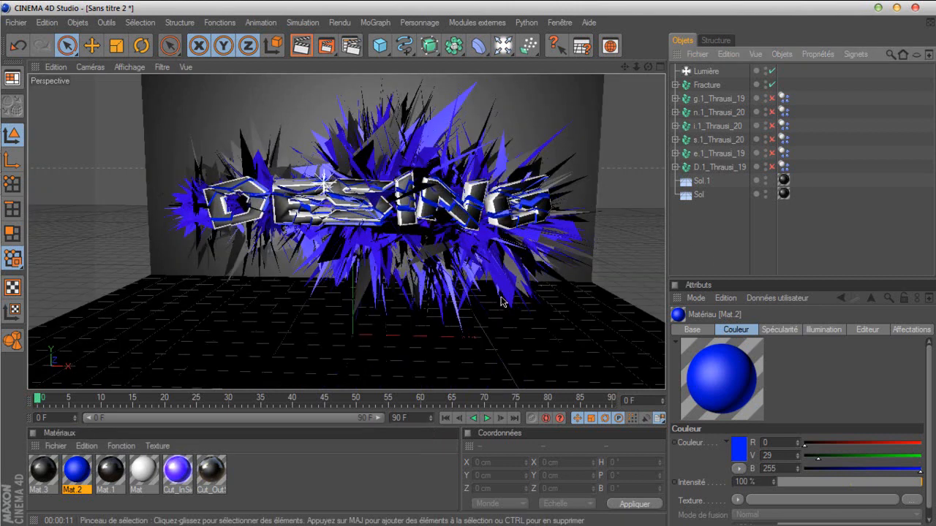
Turn glow off again on the Cut_InSide material and back on for Mat.2.
{"action": "double_click", "coordinate": [176, 475]}
{"action": "left_click", "coordinate": [264, 385]}
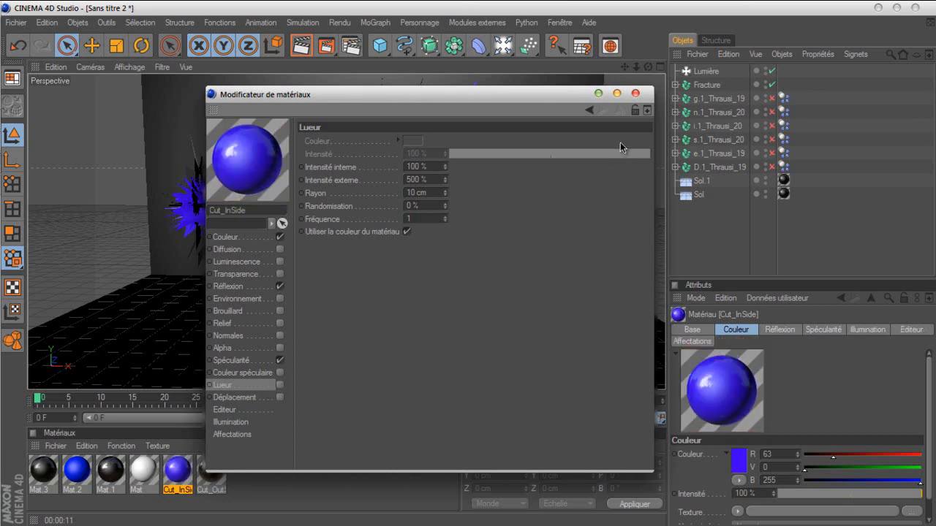
{"action": "left_click", "coordinate": [634, 93]}
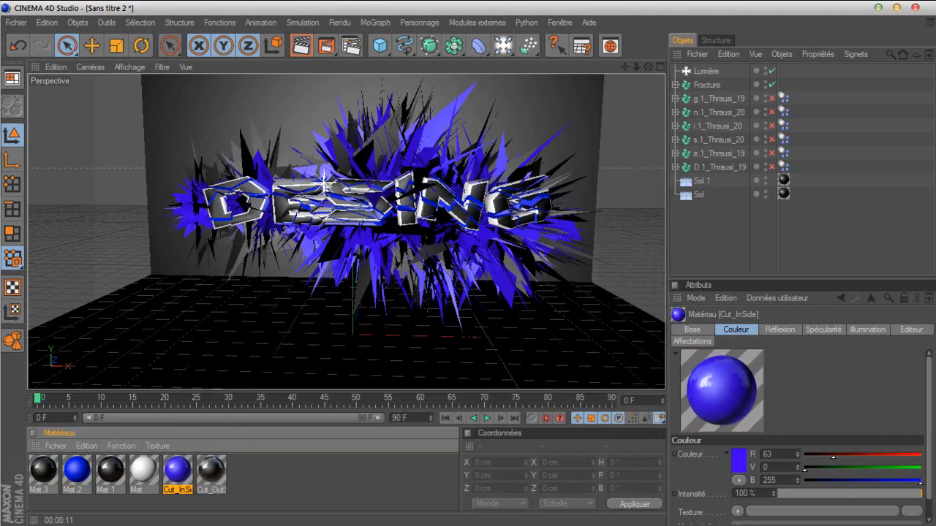
{"action": "mouse_move", "coordinate": [28, 443]}
{"action": "double_click", "coordinate": [76, 472]}
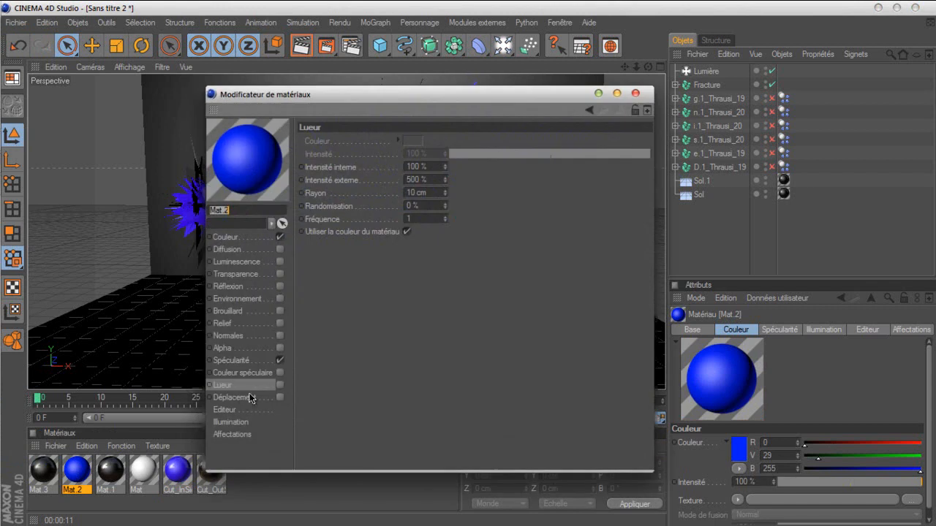
{"action": "left_click", "coordinate": [280, 386]}
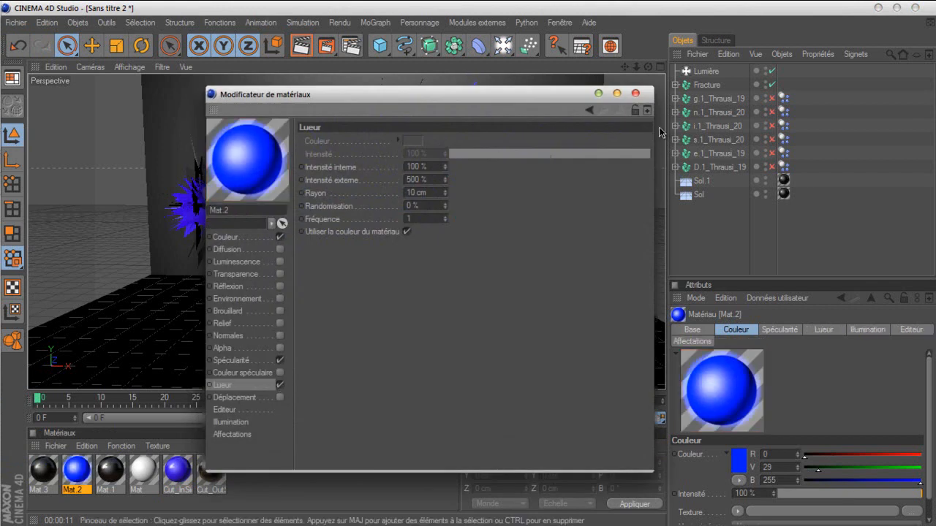
{"action": "left_click", "coordinate": [634, 93]}
Render the perspective view to check the glow on the letter fractures, and return to the editor display.
{"action": "left_click", "coordinate": [300, 46]}
{"action": "mouse_move", "coordinate": [13, 256]}
{"action": "left_click", "coordinate": [30, 192]}
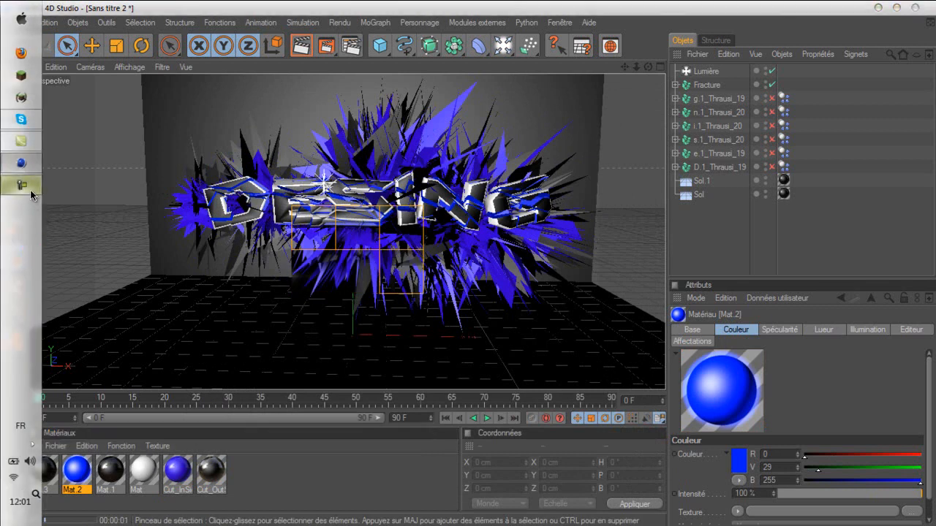
{"action": "left_click", "coordinate": [619, 362]}
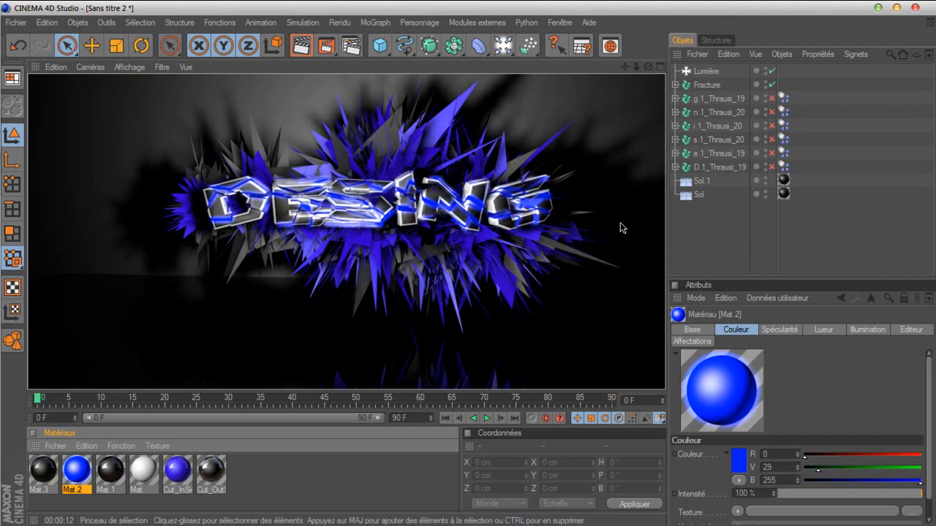
{"action": "left_click", "coordinate": [686, 256]}
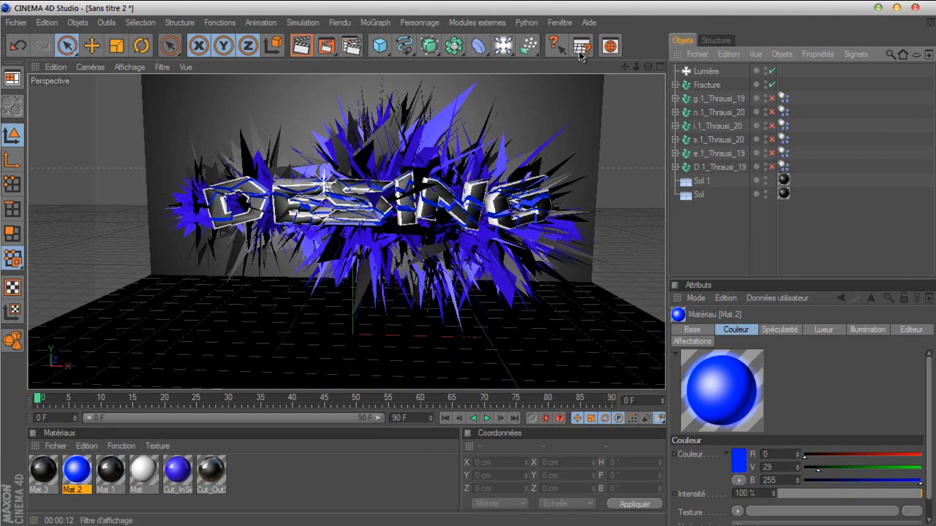
Frame the text closer from an oblique angle, preview it, and render the image to the picture viewer.
{"action": "scroll", "coordinate": [401, 121], "scroll_direction": "up", "scroll_amount": 3}
{"action": "left_click_drag", "start_coordinate": [644, 68], "coordinate": [497, 234]}
{"action": "left_click", "coordinate": [308, 47]}
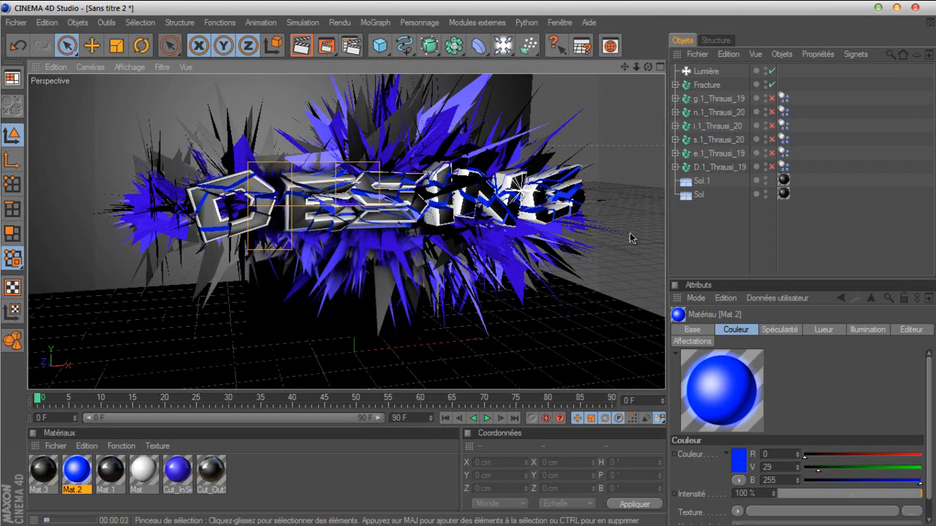
{"action": "left_click", "coordinate": [331, 47]}
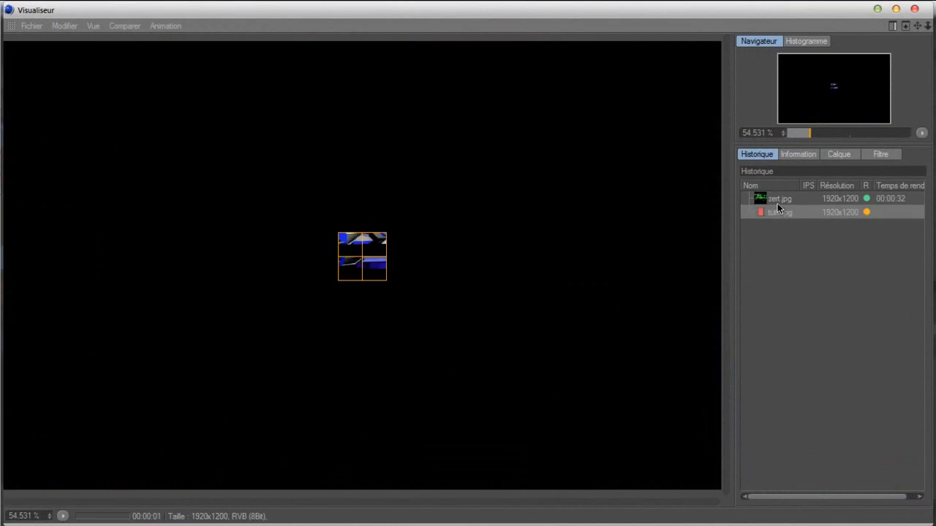
Switch to Firefox, search Google for thrausi, and open the Thrausi page on Nitro4D.
{"action": "left_click", "coordinate": [874, 10]}
{"action": "left_click", "coordinate": [876, 9]}
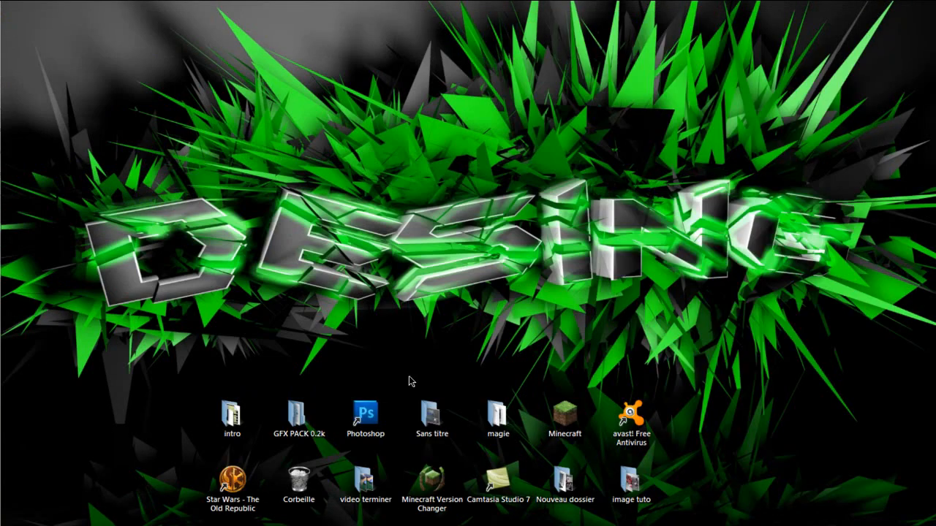
{"action": "mouse_move", "coordinate": [2, 35]}
{"action": "left_click", "coordinate": [18, 59]}
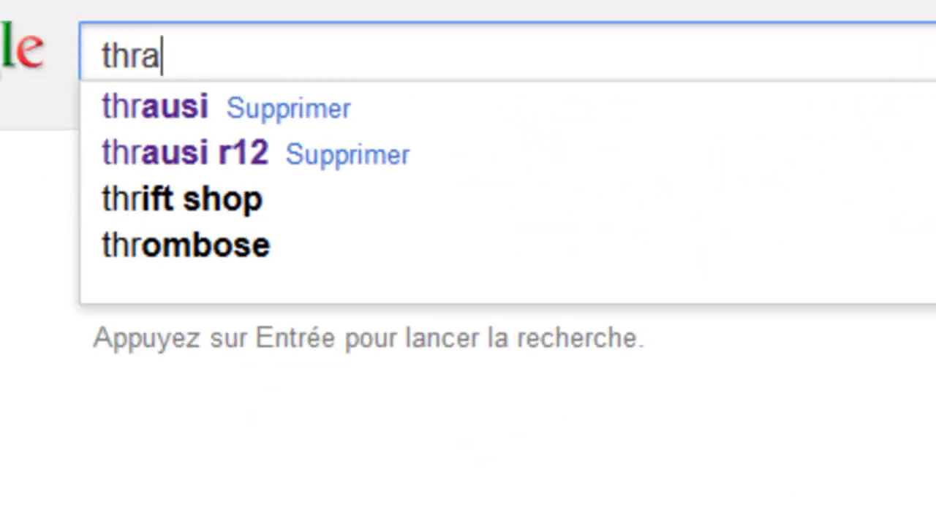
{"action": "type", "text": "usi"}
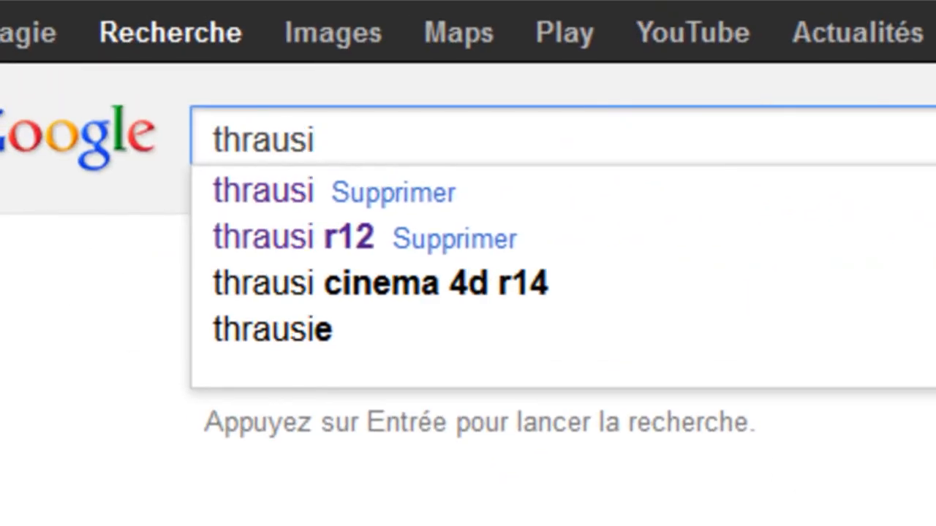
{"action": "key", "text": "Return"}
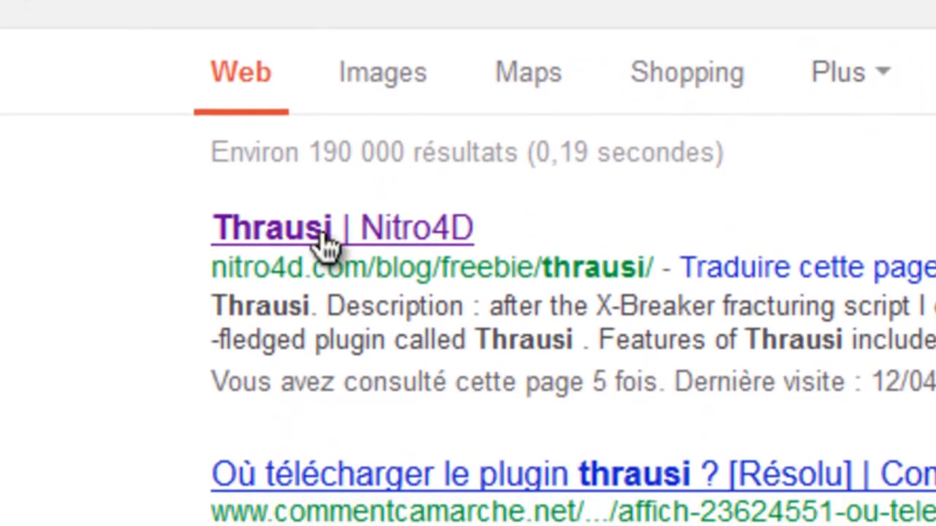
{"action": "left_click", "coordinate": [324, 245]}
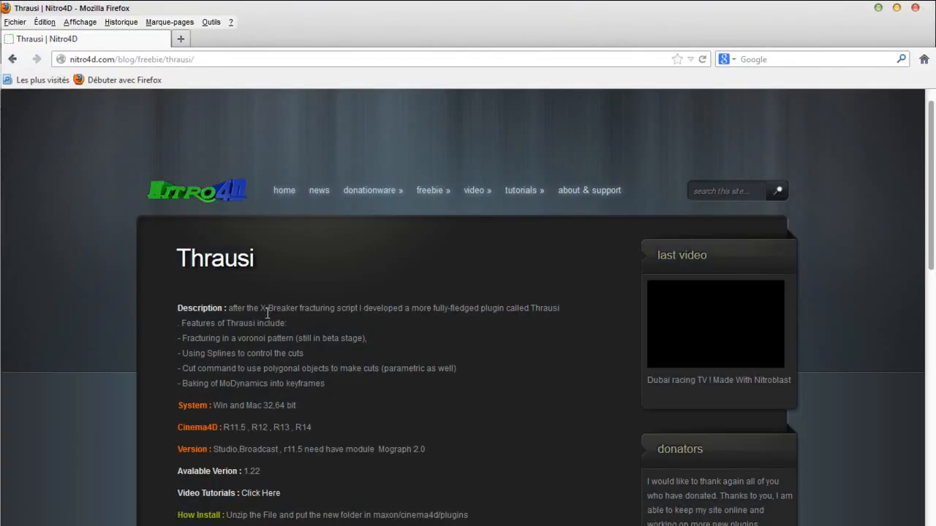
Download Thrausi 1.22 for R12 - R13 - R14, saving Thrausi-1.22-R12.zip to disk, and close the browser windows.
{"action": "scroll", "coordinate": [274, 344], "scroll_direction": "down", "scroll_amount": 5}
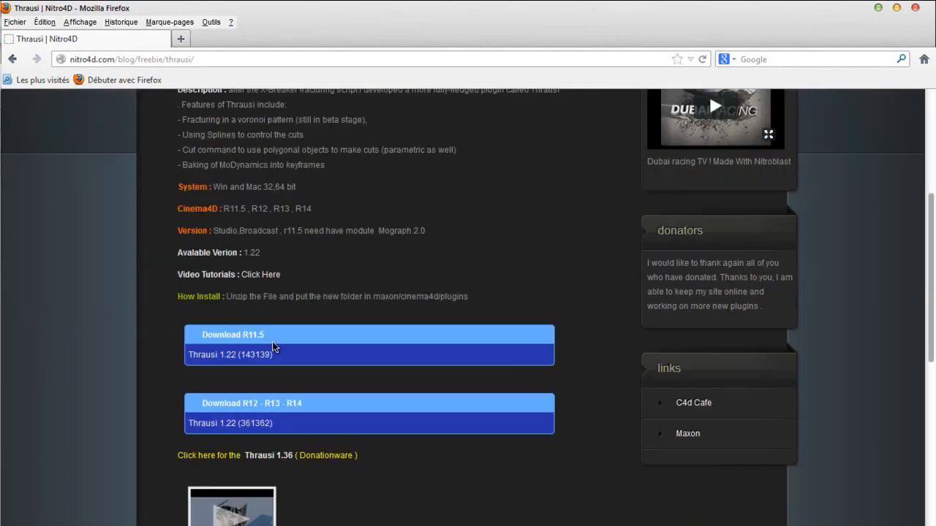
{"action": "scroll", "coordinate": [255, 340], "scroll_direction": "down", "scroll_amount": 3}
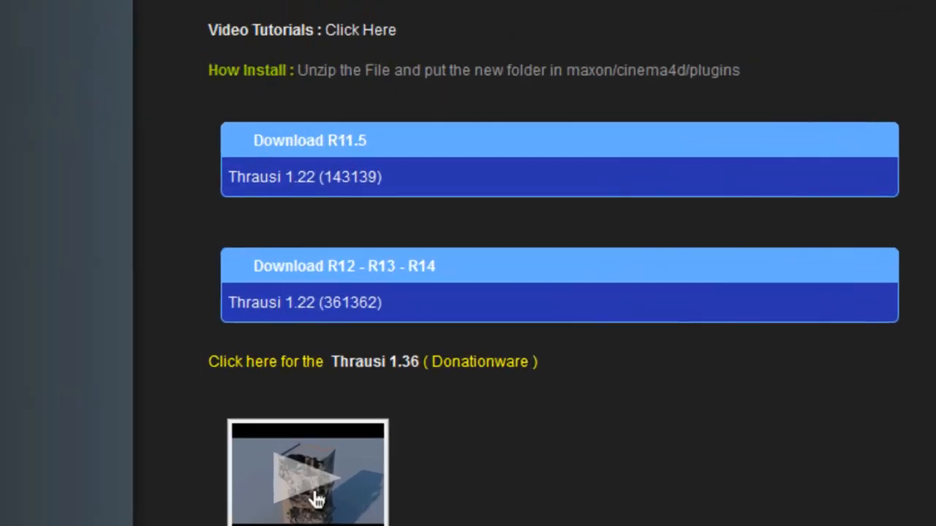
{"action": "scroll", "coordinate": [409, 336], "scroll_direction": "up", "scroll_amount": 1}
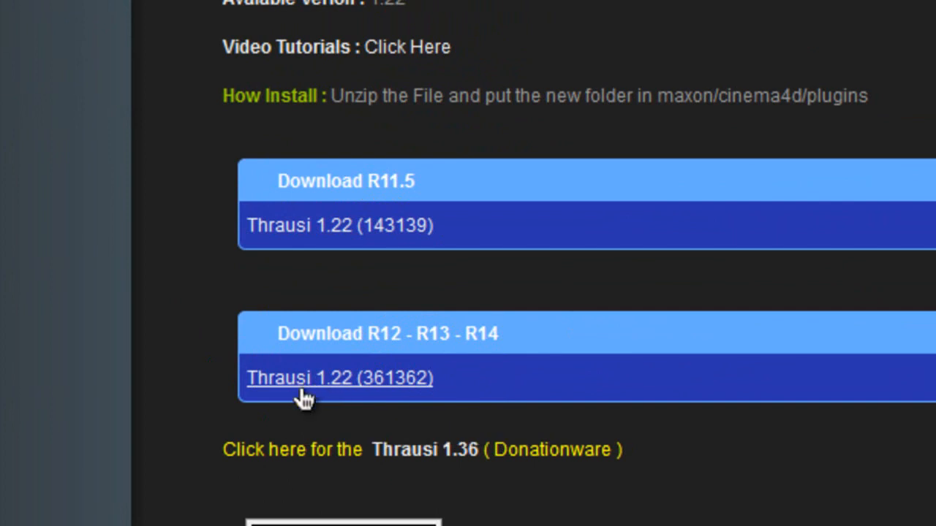
{"action": "left_click", "coordinate": [356, 375]}
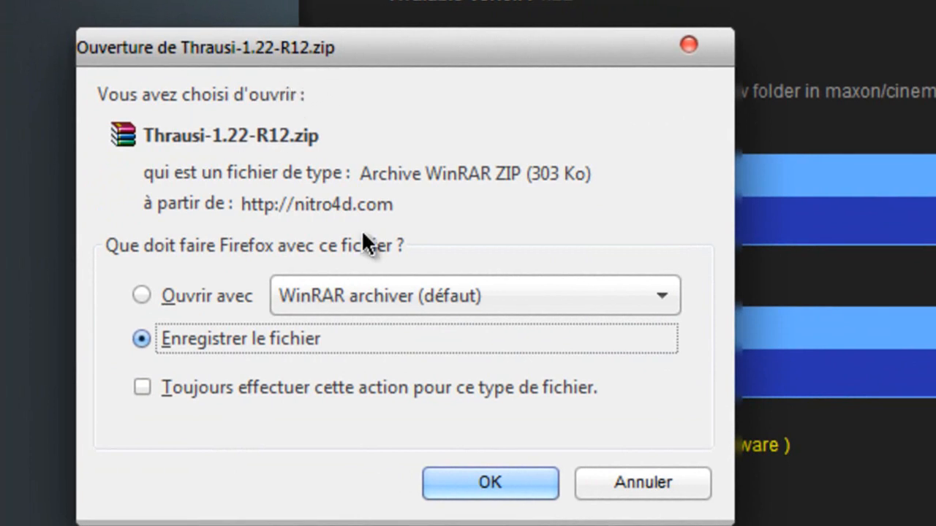
{"action": "left_click", "coordinate": [483, 478]}
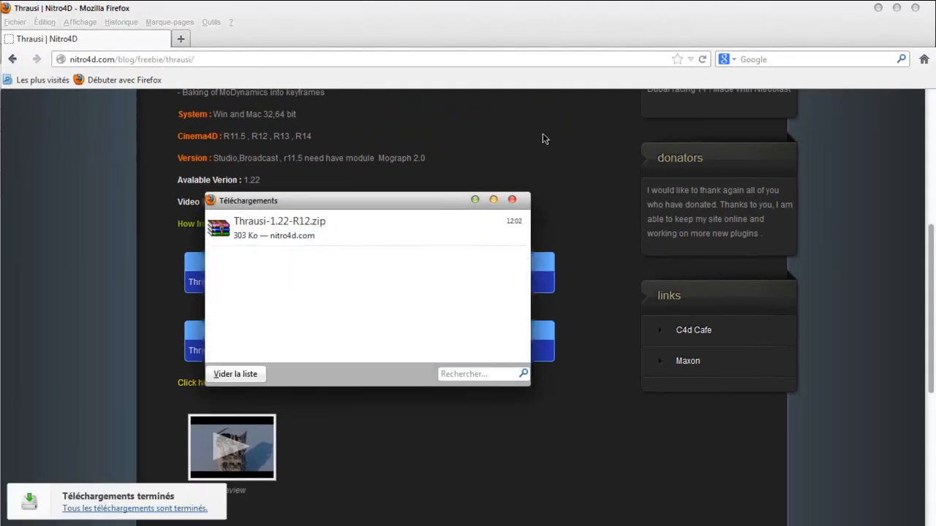
{"action": "left_click", "coordinate": [915, 8]}
{"action": "left_click", "coordinate": [512, 199]}
Reopen Firefox, place Thrausi-1.22-R12.zip from its download list on the desktop, and close the browser.
{"action": "mouse_move", "coordinate": [5, 194]}
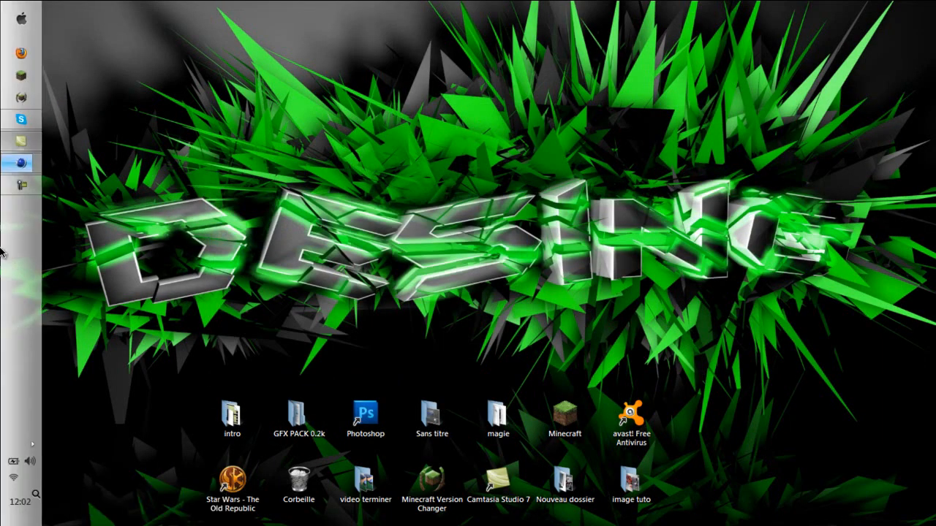
{"action": "left_click", "coordinate": [15, 159]}
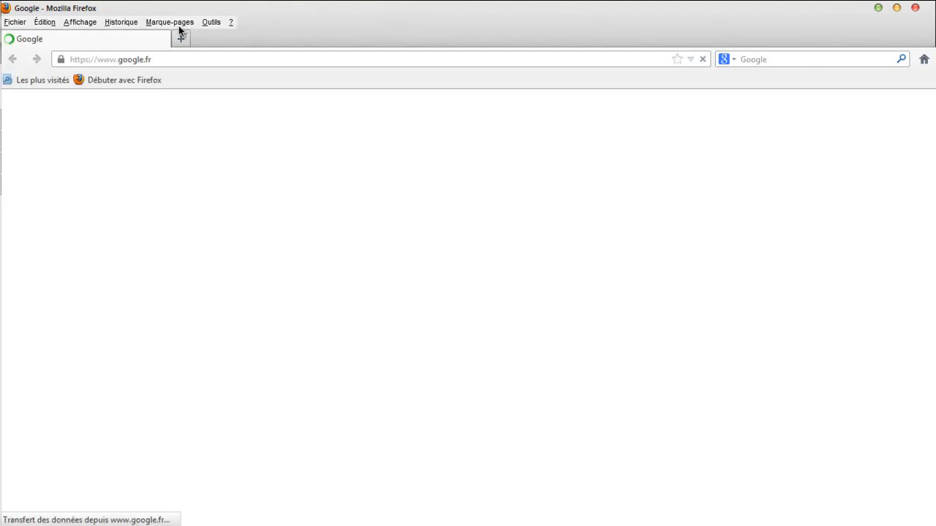
{"action": "left_click", "coordinate": [214, 23]}
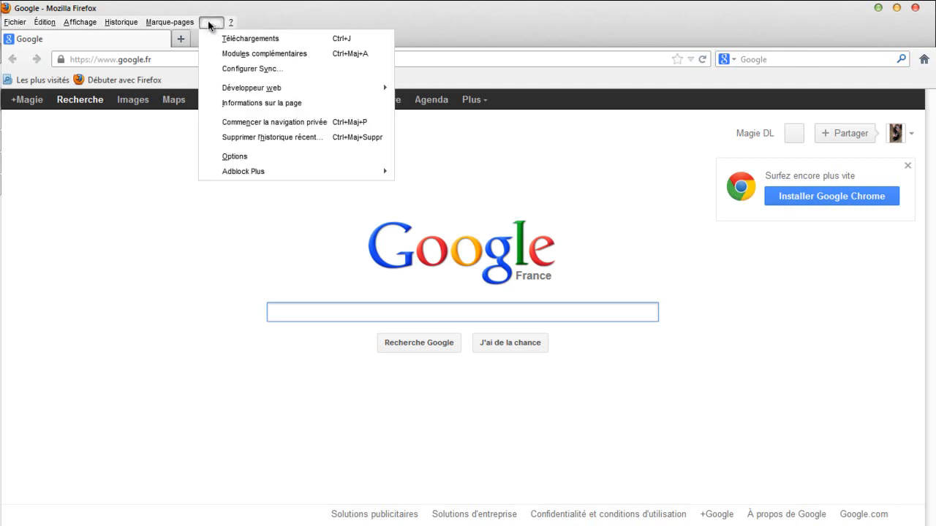
{"action": "left_click", "coordinate": [226, 36]}
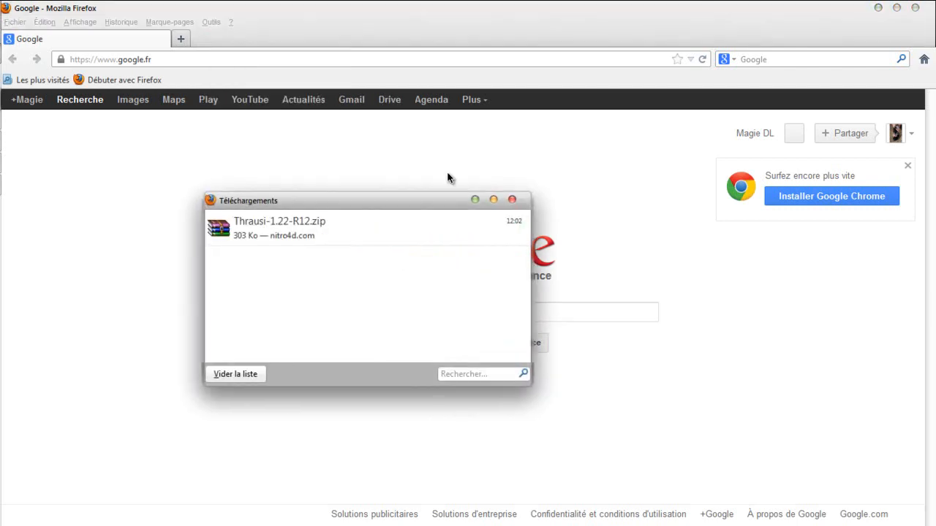
{"action": "left_click", "coordinate": [877, 9]}
{"action": "left_click_drag", "start_coordinate": [365, 219], "coordinate": [687, 212]}
{"action": "left_click", "coordinate": [512, 200]}
{"action": "left_click", "coordinate": [16, 57]}
{"action": "left_click", "coordinate": [926, 6]}
Open Thrausi-1.22-R12.zip in WinRAR and extract the Thrausi 1.22 R12 folder to the desktop.
{"action": "double_click", "coordinate": [700, 165]}
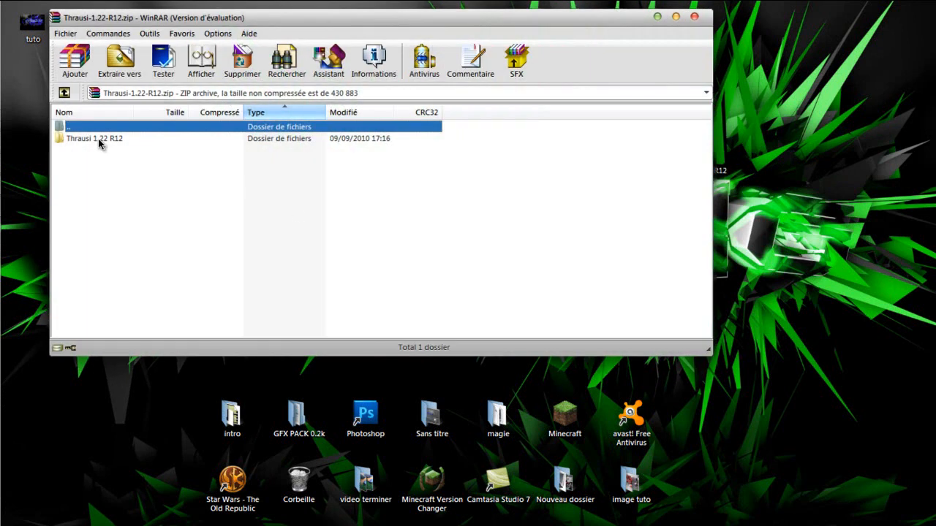
{"action": "left_click", "coordinate": [453, 190]}
{"action": "left_click", "coordinate": [277, 140]}
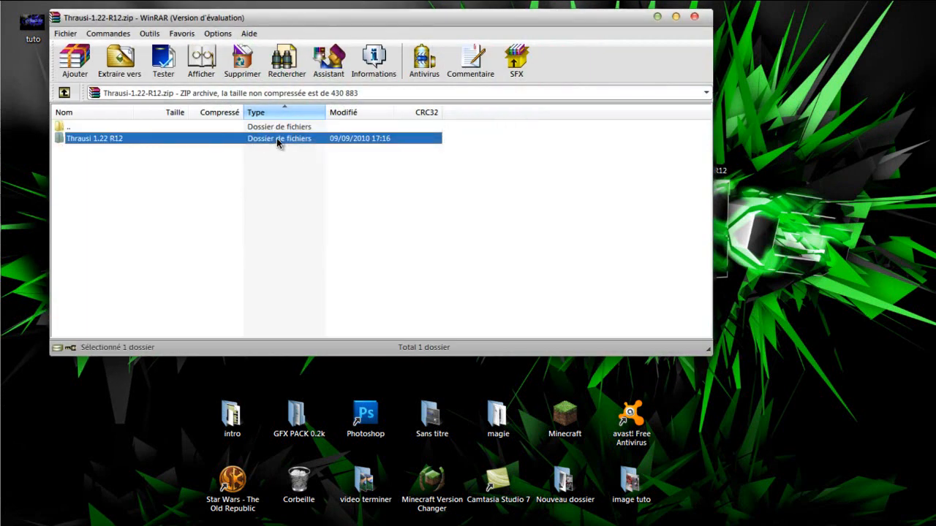
{"action": "double_click", "coordinate": [278, 141]}
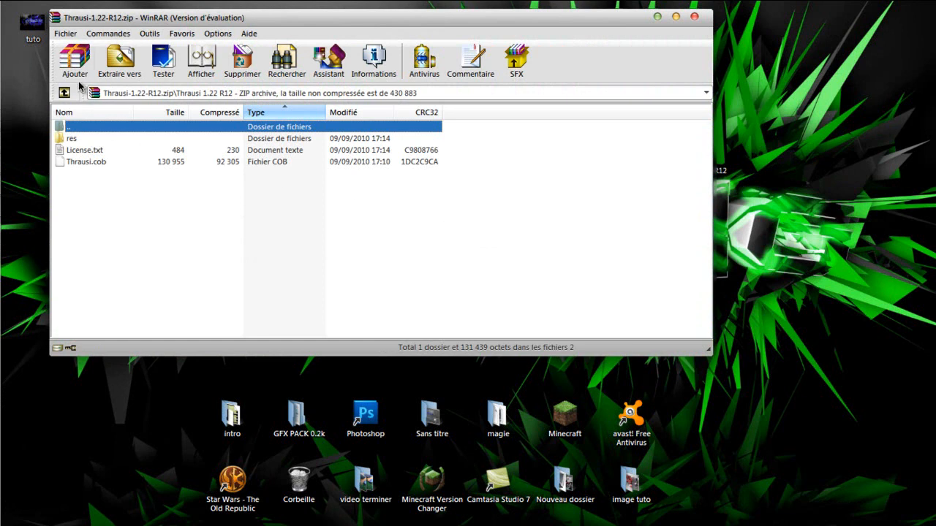
{"action": "double_click", "coordinate": [68, 126]}
{"action": "left_click_drag", "start_coordinate": [83, 143], "coordinate": [845, 281]}
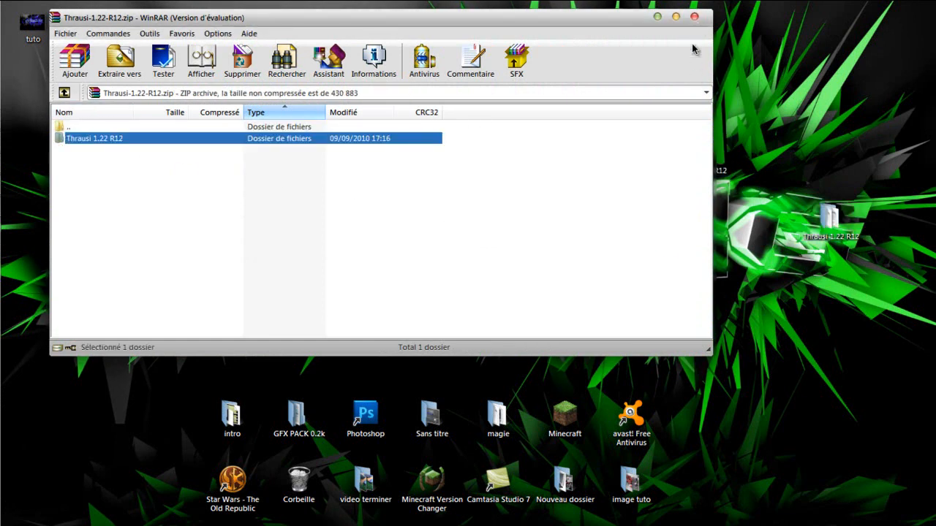
{"action": "left_click", "coordinate": [694, 16]}
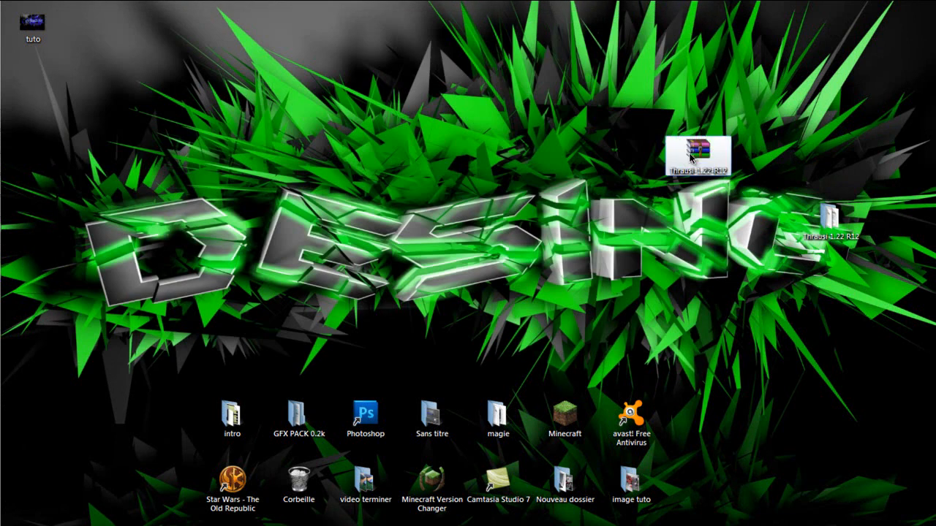
Try to move the - Cinema 4D R12 - folder from Nouveau dossier to the desktop.
{"action": "double_click", "coordinate": [564, 484]}
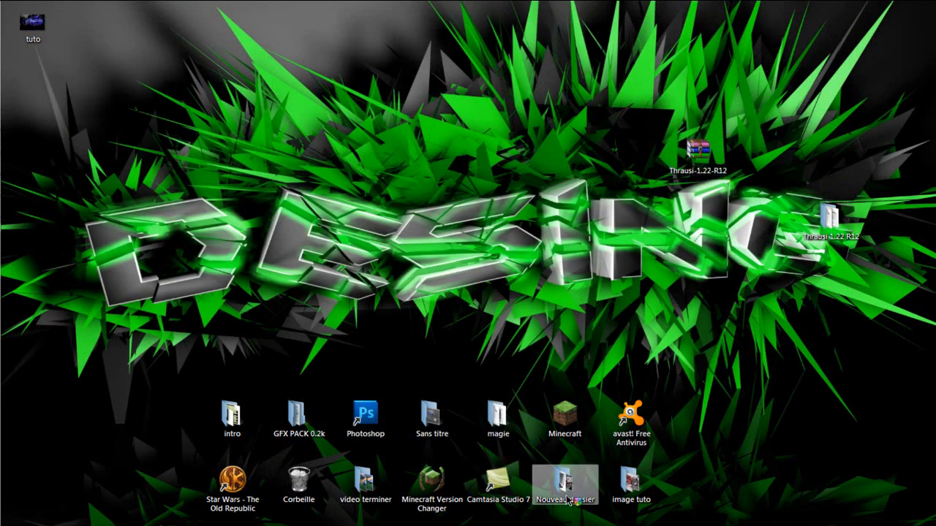
{"action": "left_click_drag", "start_coordinate": [432, 17], "coordinate": [597, 208]}
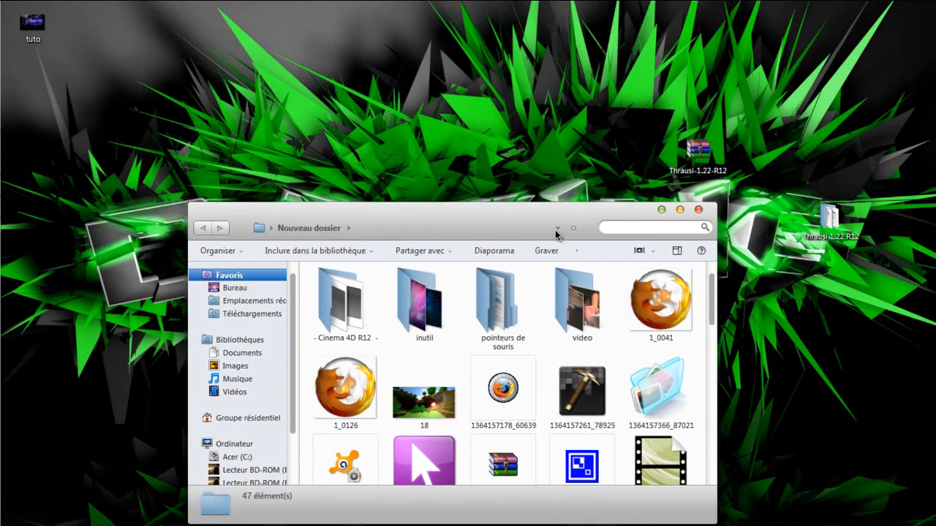
{"action": "left_click_drag", "start_coordinate": [342, 309], "coordinate": [412, 182]}
{"action": "left_click", "coordinate": [699, 209]}
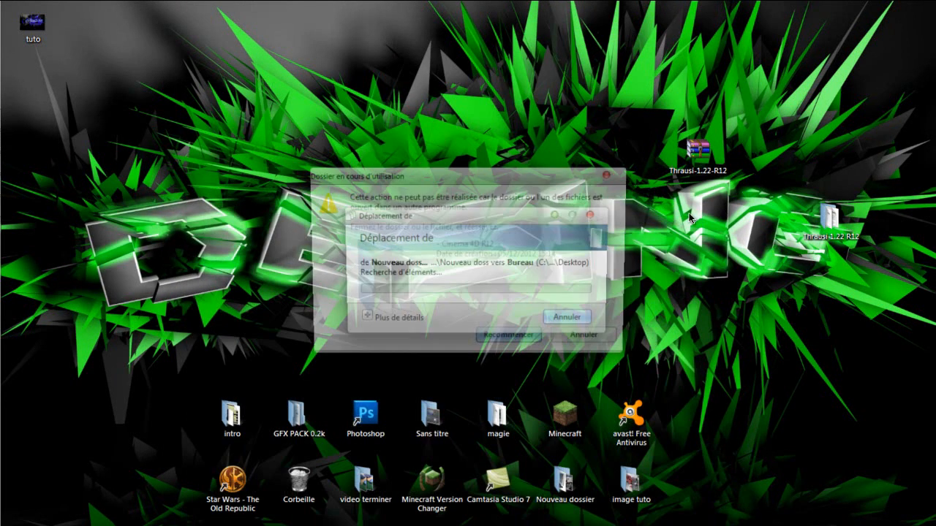
{"action": "left_click", "coordinate": [591, 341]}
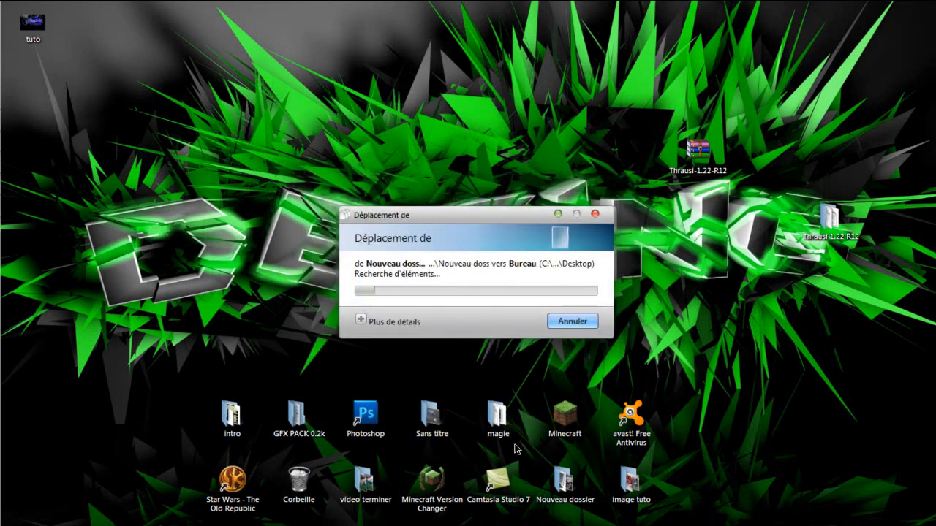
{"action": "left_click", "coordinate": [570, 319]}
Open the plugins folder of - Cinema 4D R12 - in Nouveau dossier and show where the Thrausi 1.22 R12 folder belongs.
{"action": "double_click", "coordinate": [564, 484]}
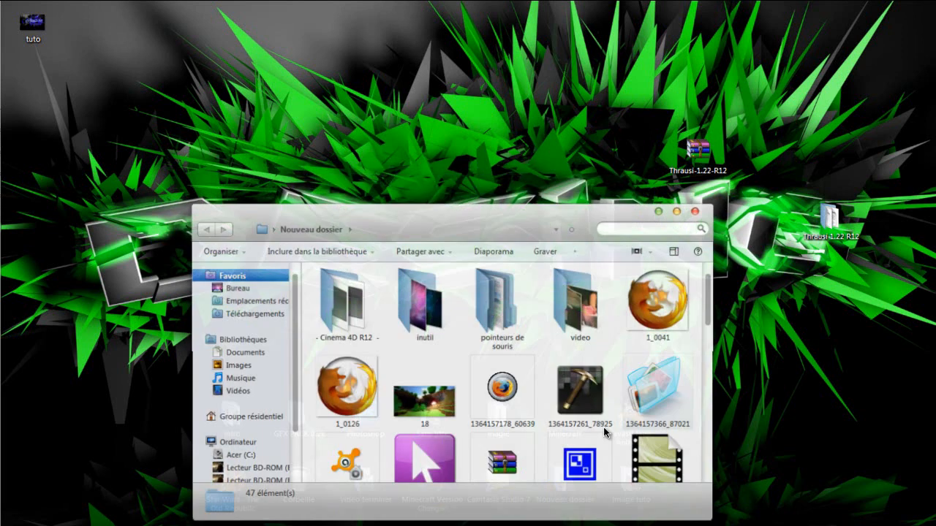
{"action": "double_click", "coordinate": [342, 301]}
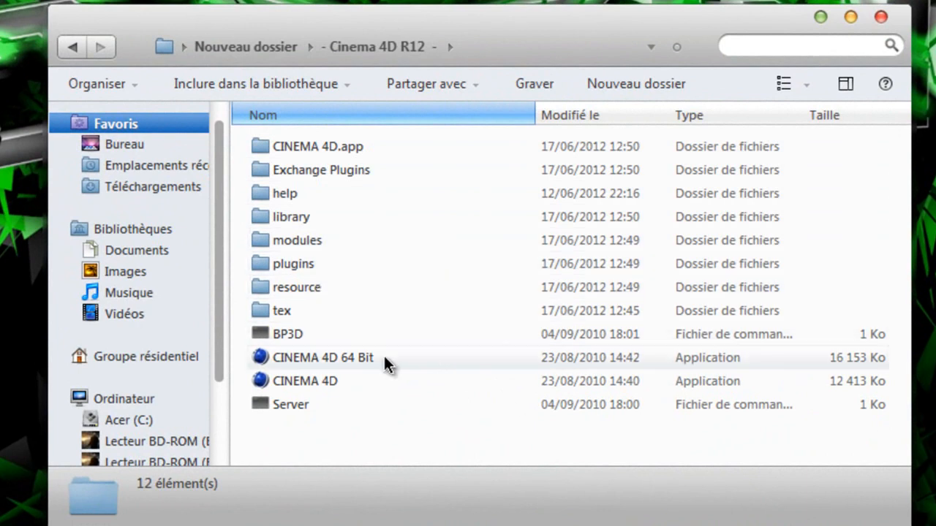
{"action": "double_click", "coordinate": [307, 264]}
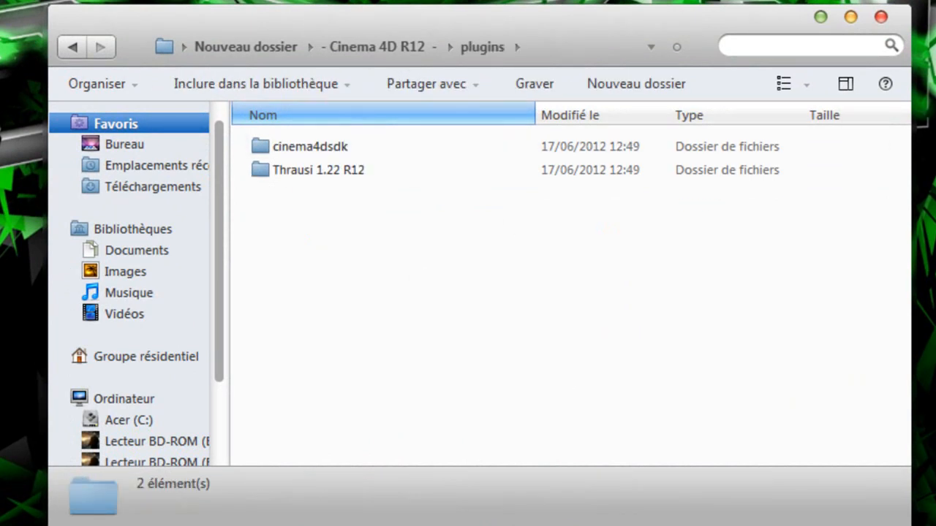
{"action": "left_click_drag", "start_coordinate": [914, 158], "coordinate": [354, 222]}
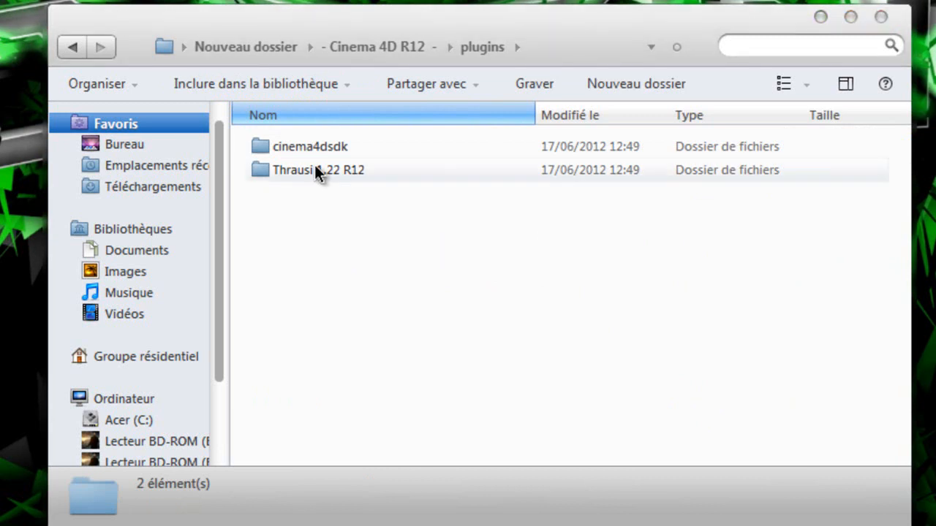
{"action": "left_click", "coordinate": [882, 18]}
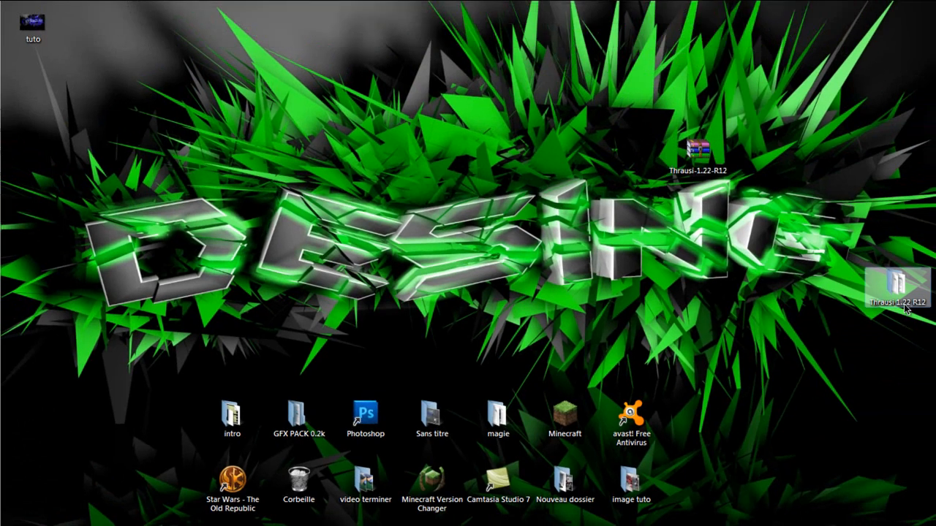
Delete the Thrausi 1.22 R12 folder and the Thrausi-1.22-R12 archive from the desktop.
{"action": "key", "text": "Delete"}
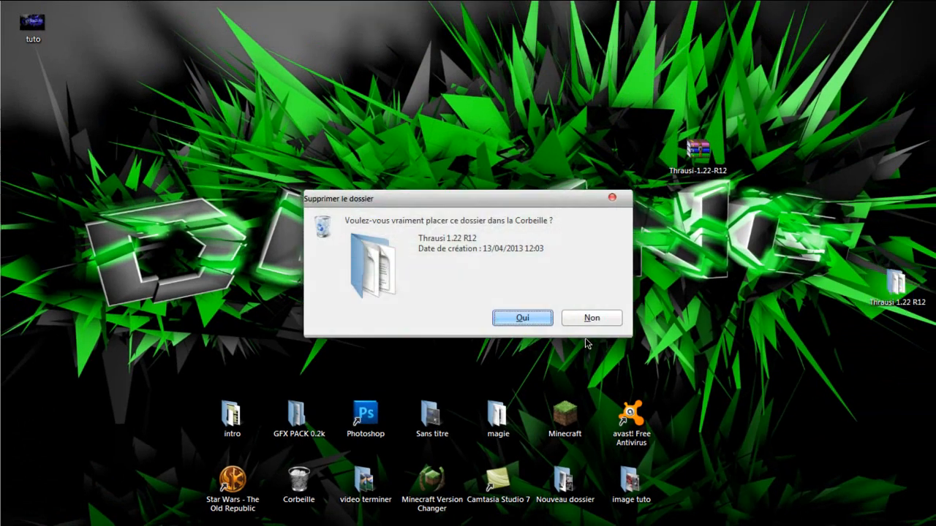
{"action": "left_click", "coordinate": [523, 318]}
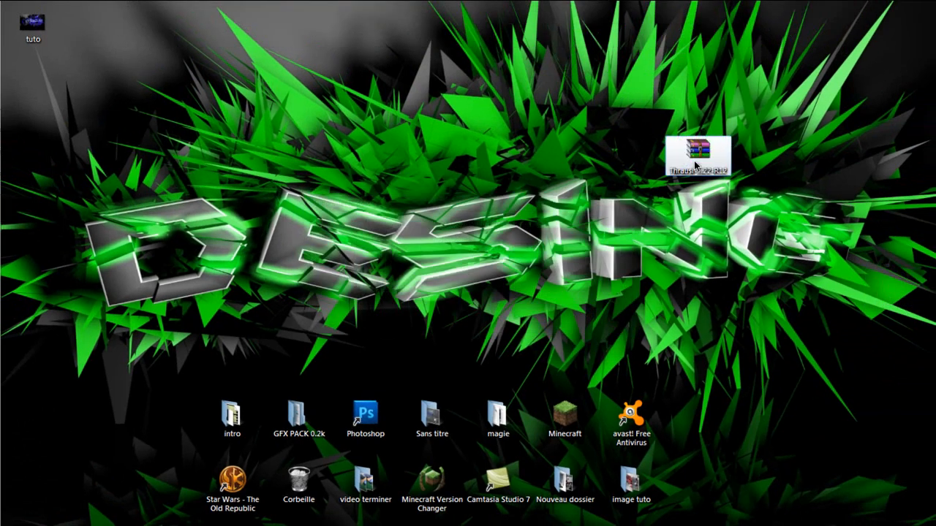
{"action": "key", "text": "Delete"}
{"action": "left_click", "coordinate": [528, 329]}
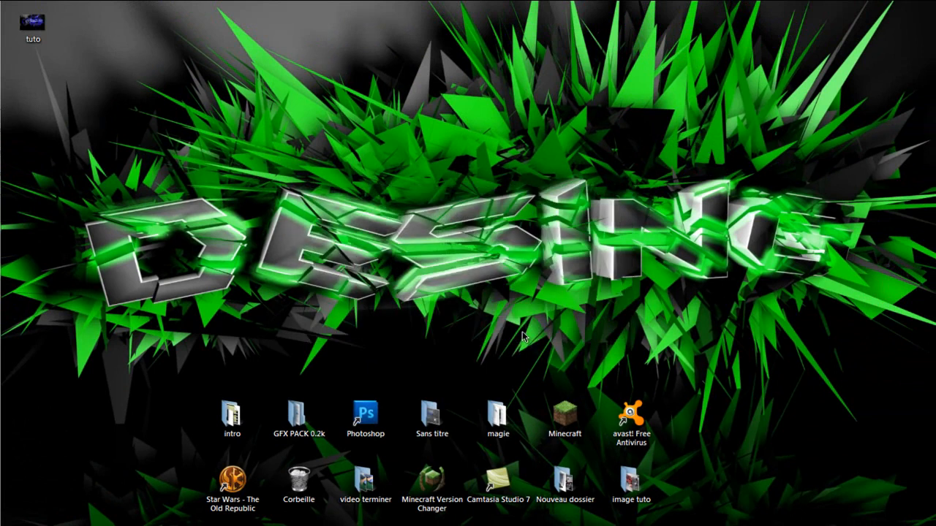
Set the rendered tuto image as the desktop background.
{"action": "right_click", "coordinate": [32, 25]}
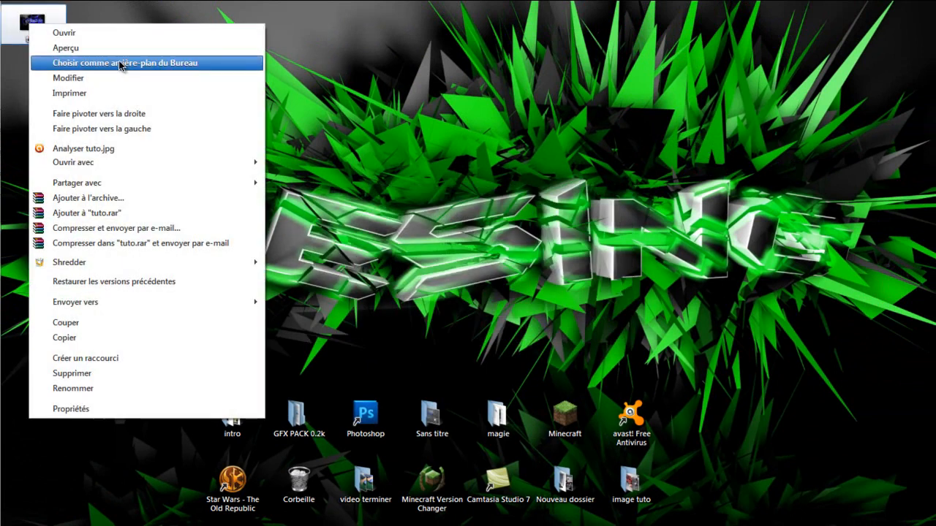
{"action": "left_click", "coordinate": [120, 65]}
{"action": "left_click", "coordinate": [109, 93]}
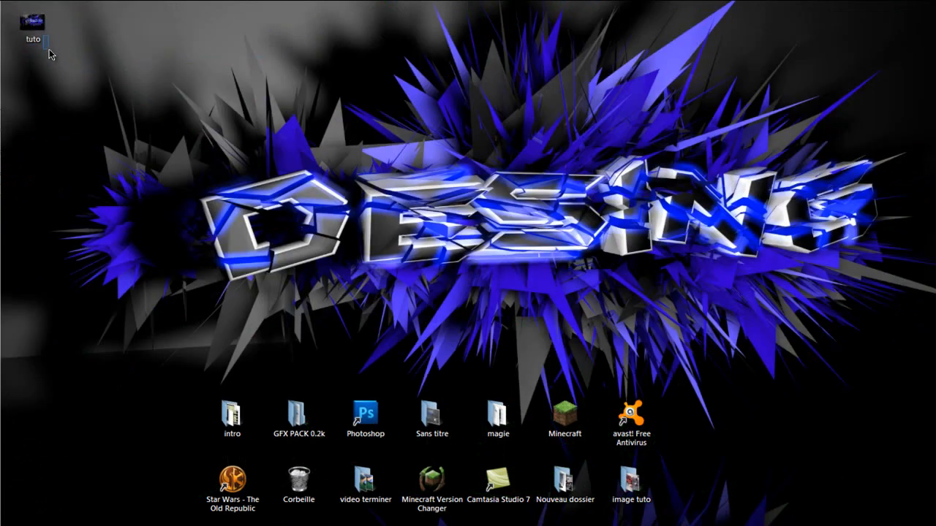
{"action": "left_click", "coordinate": [25, 27]}
{"action": "left_click_drag", "start_coordinate": [421, 350], "coordinate": [628, 480]}
{"action": "left_click", "coordinate": [446, 373]}
{"action": "left_click", "coordinate": [18, 185]}
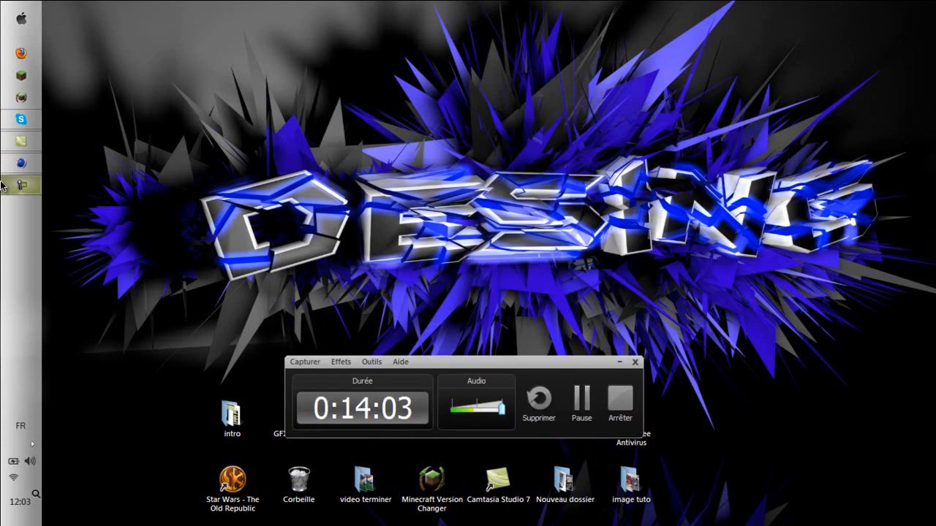